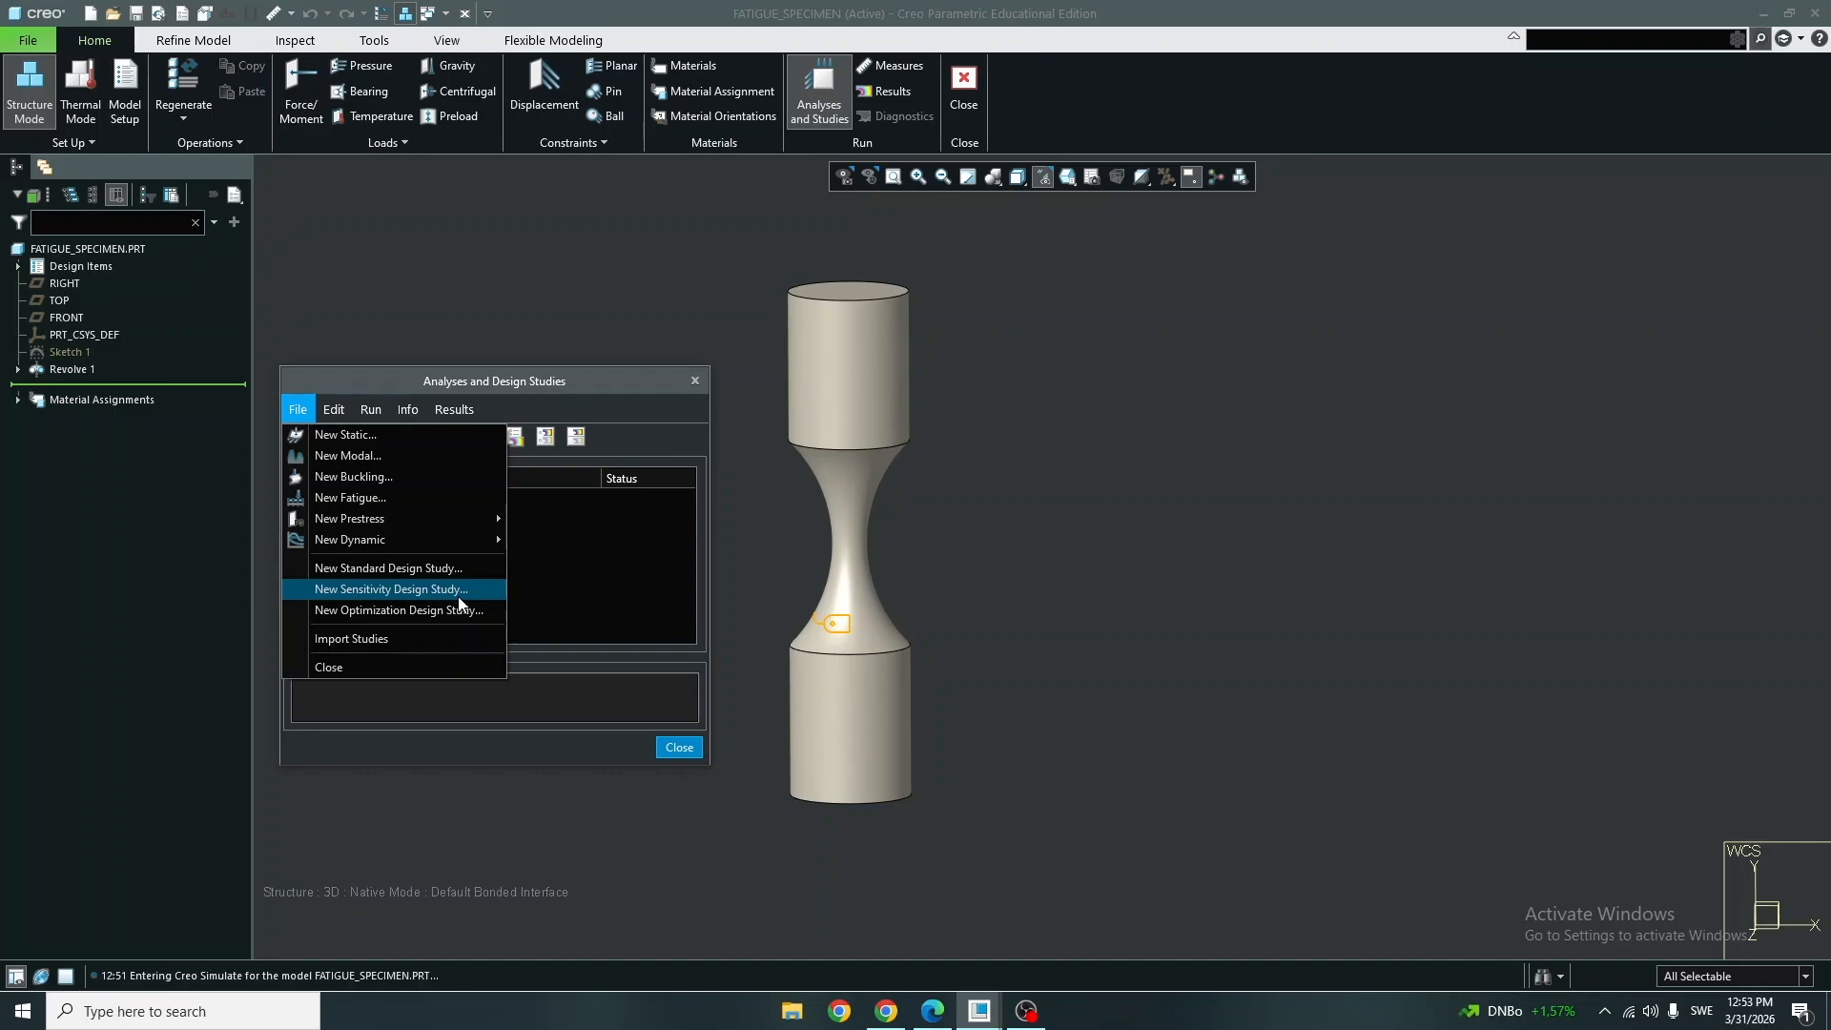
# Close the analyses and design studies list, exit the simulation environment, and dismiss the part's parameters without changes.
pyautogui.click(666, 752)
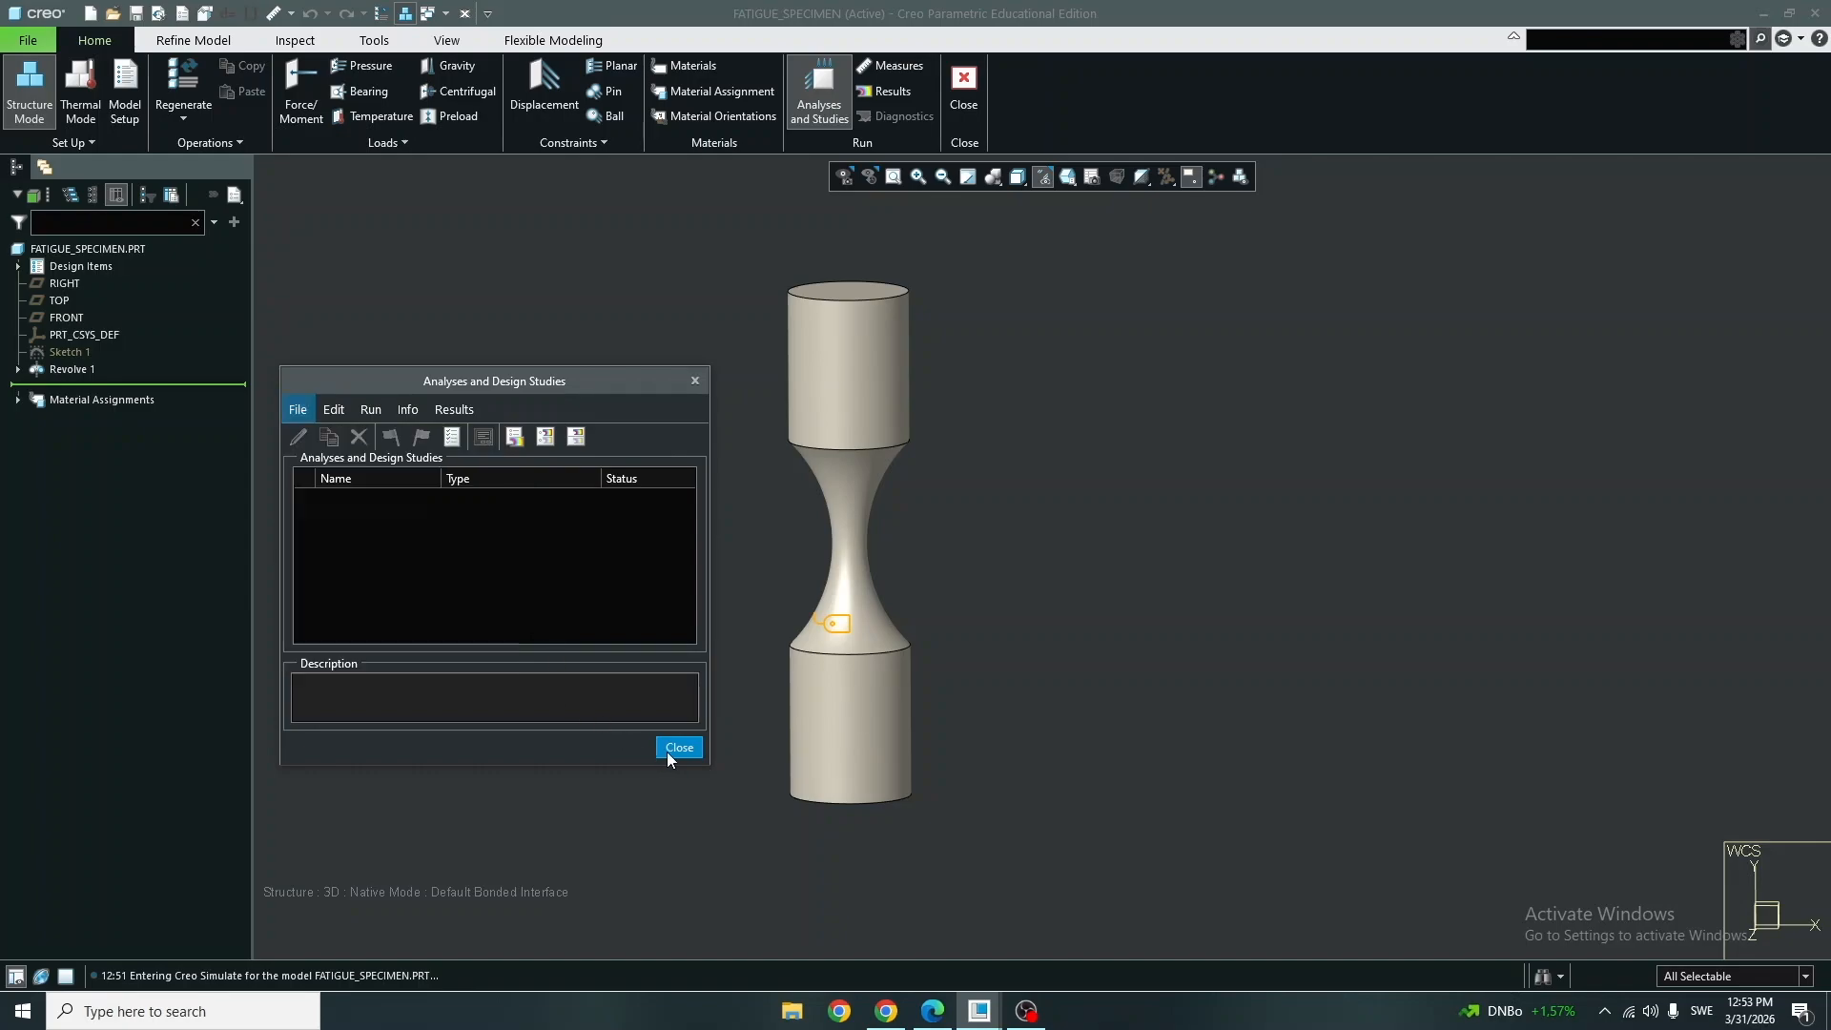
pyautogui.click(667, 752)
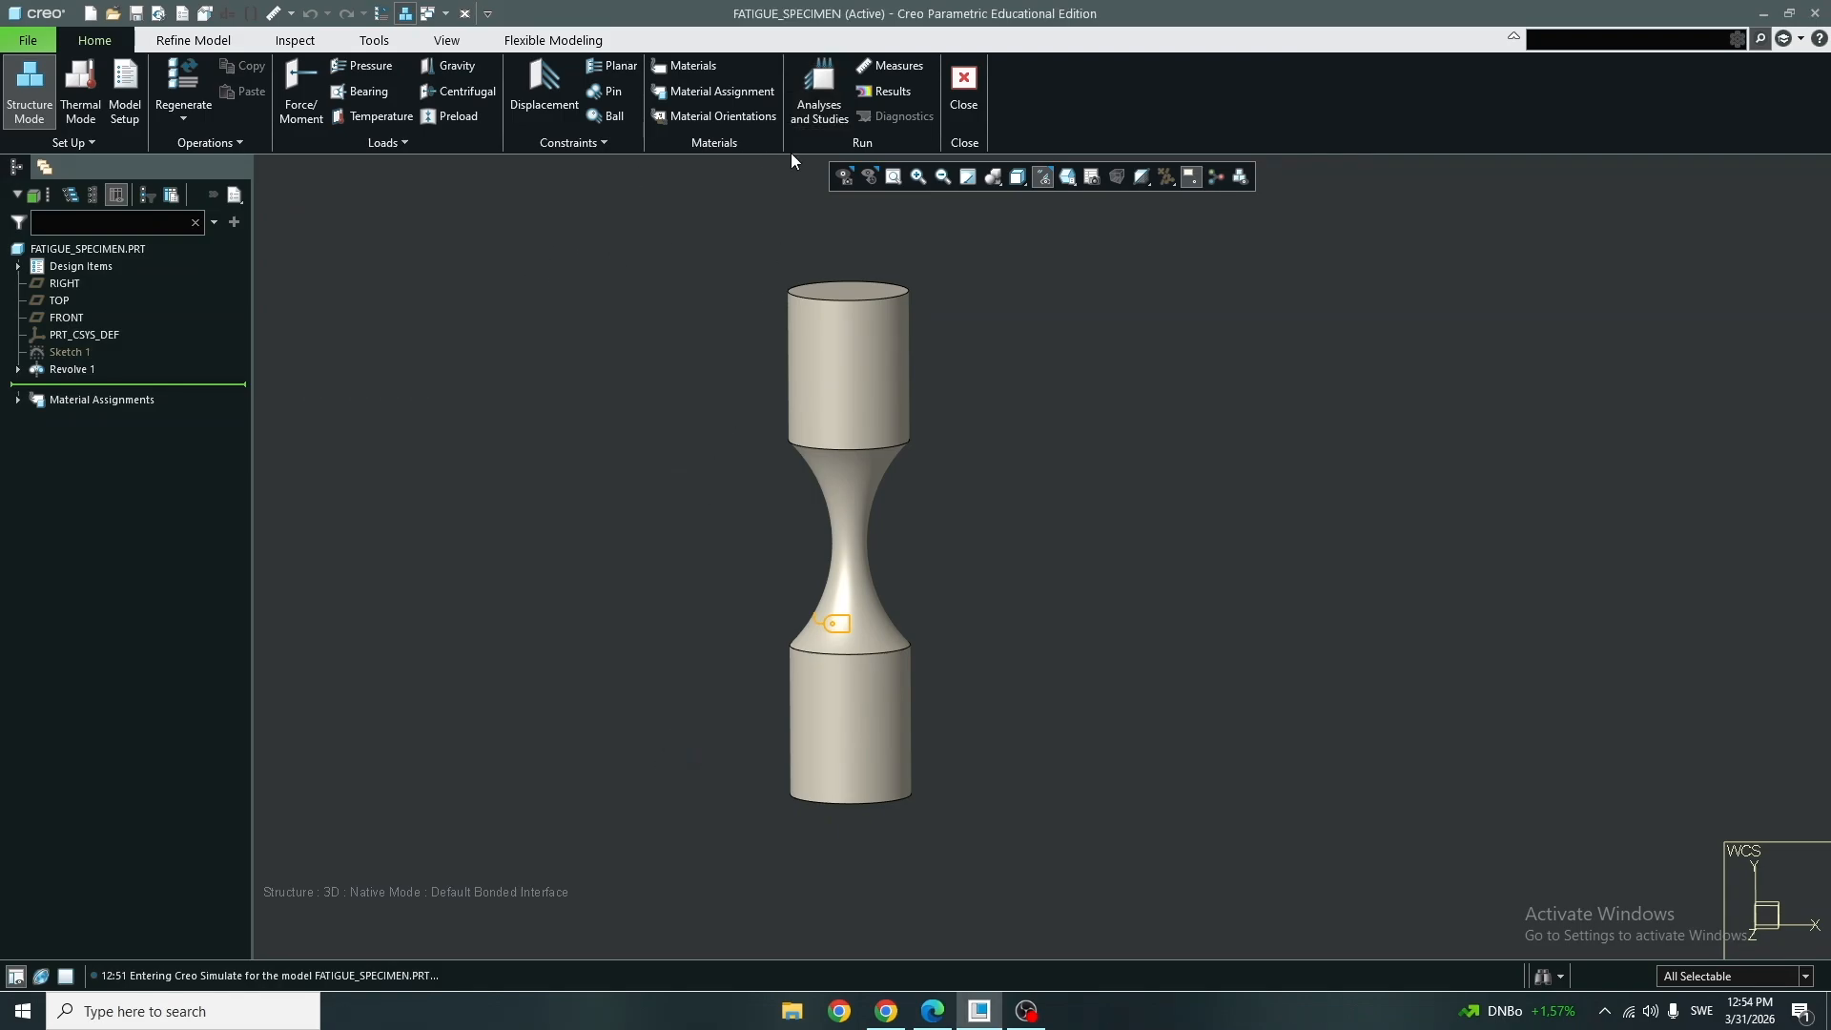
pyautogui.click(972, 80)
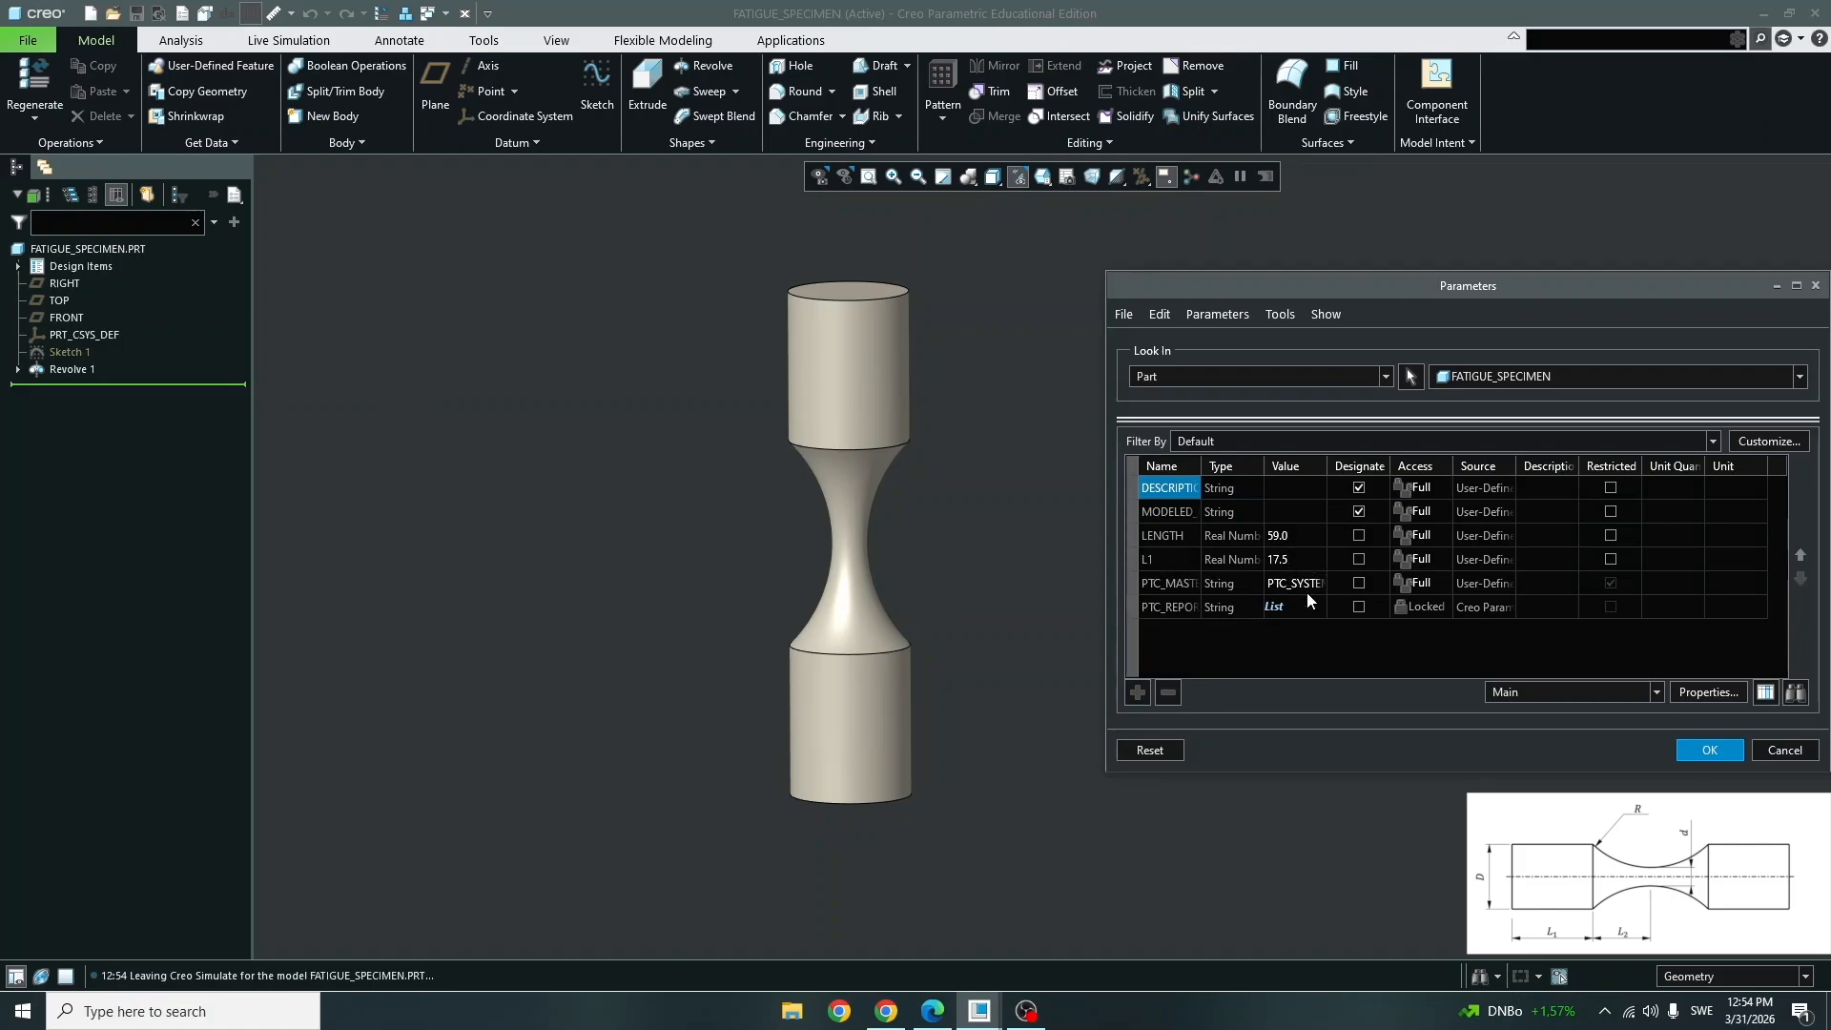
pyautogui.click(1761, 752)
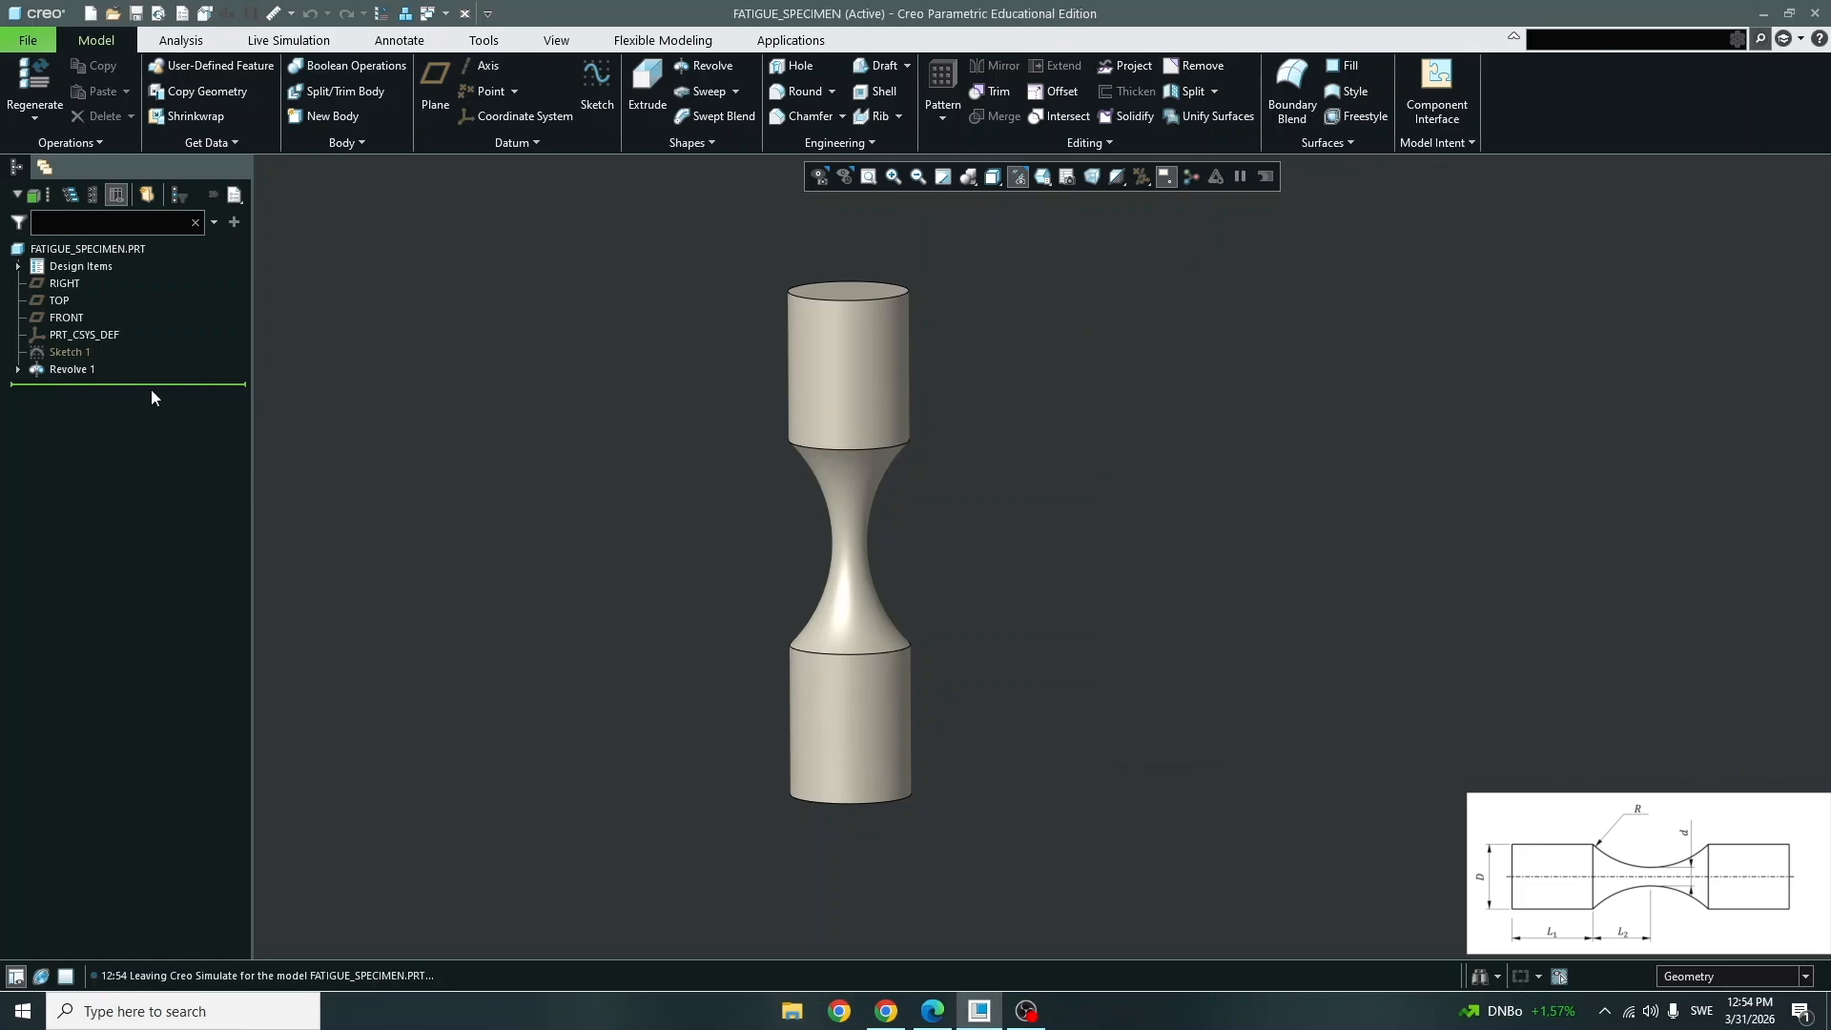
# Edit Sketch 1 and drive the dimension from the horizontal centerline to the upper edge with the relation length/2.
pyautogui.click(67, 352)
pyautogui.click(119, 271)
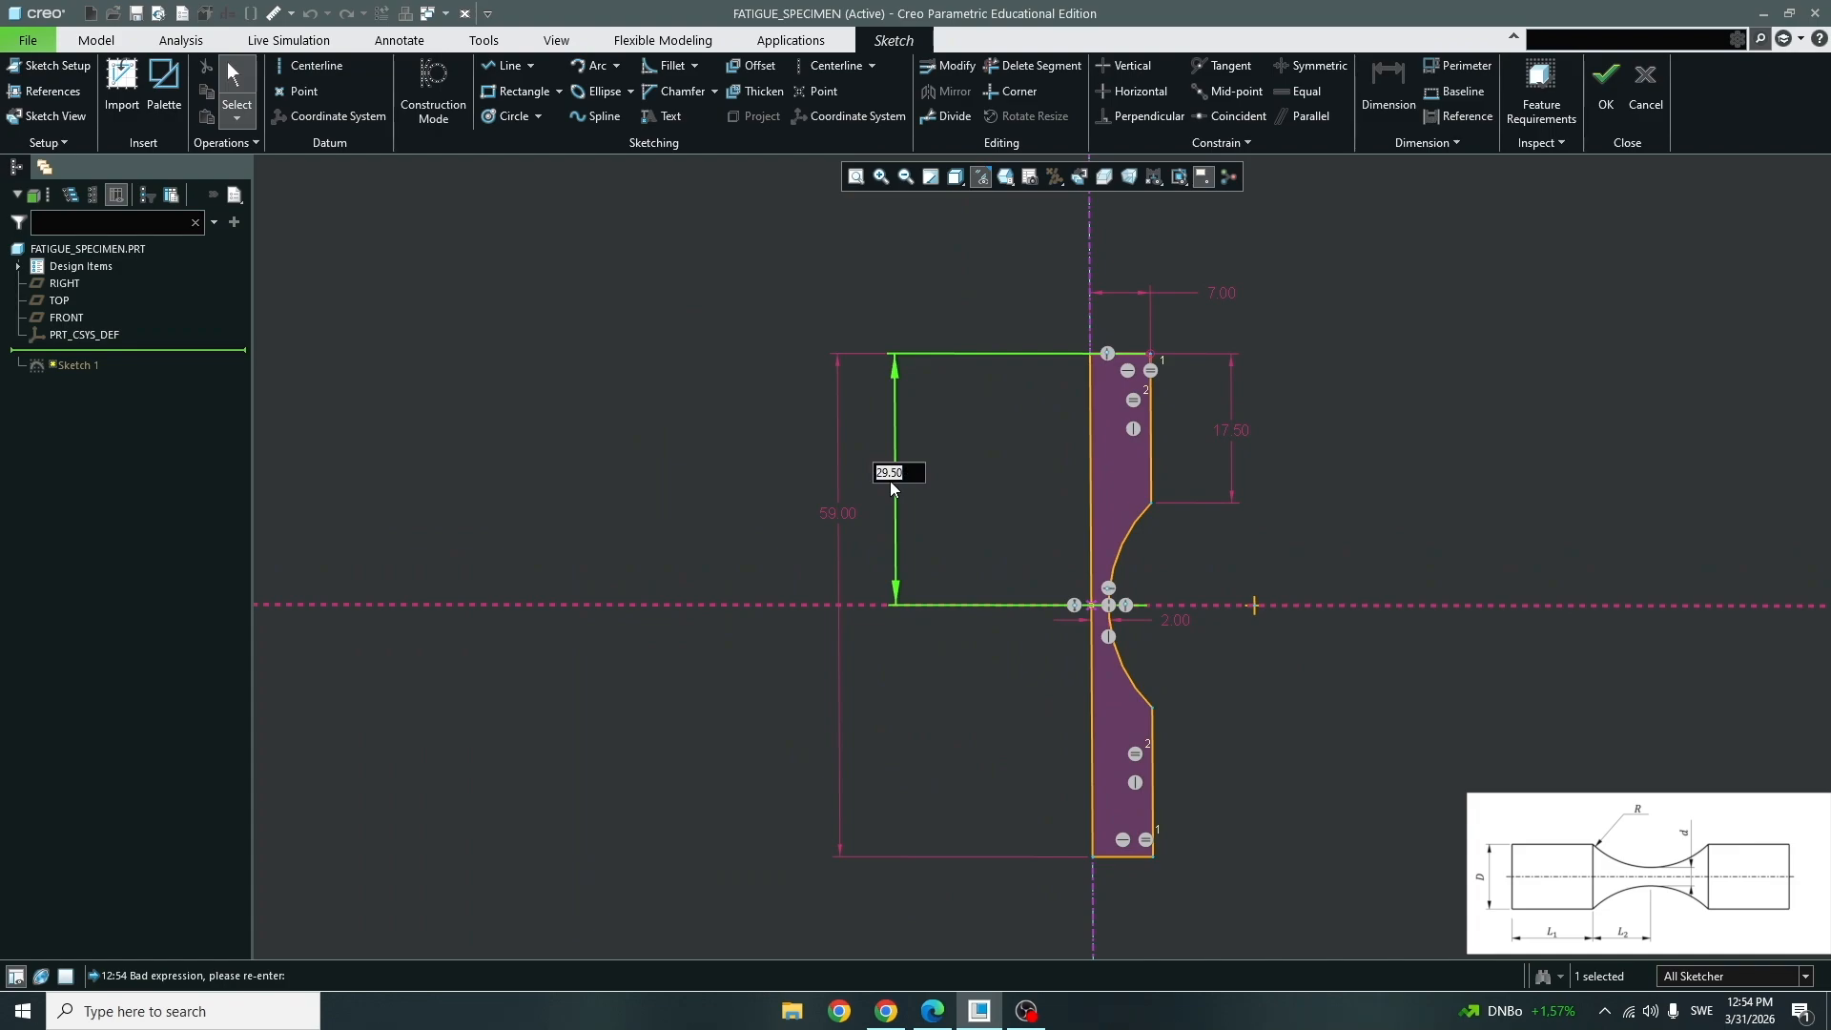
pyautogui.write('length/2')
pyautogui.press('Return')
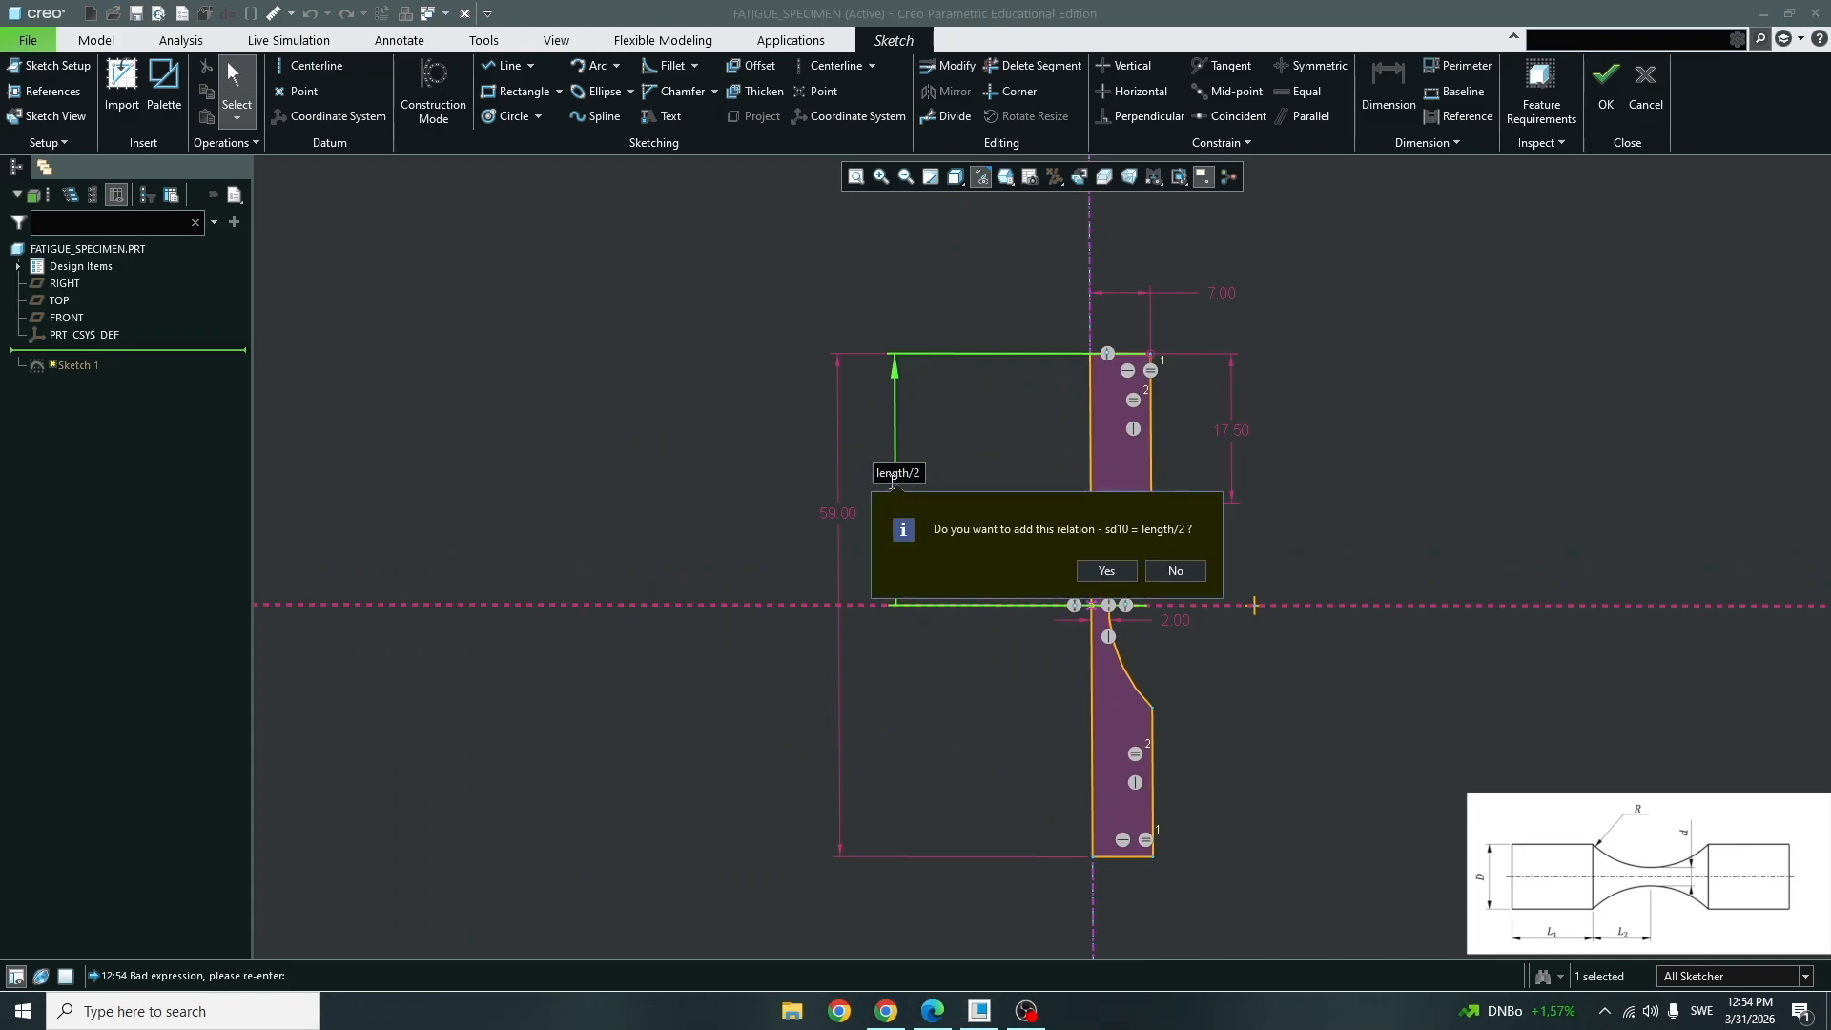
pyautogui.click(1097, 570)
# Drive the profile's overall height dimension with the length parameter by adding it as a relation.
pyautogui.doubleClick(828, 514)
pyautogui.press('BackSpace')
pyautogui.write('length')
pyautogui.press('Return')
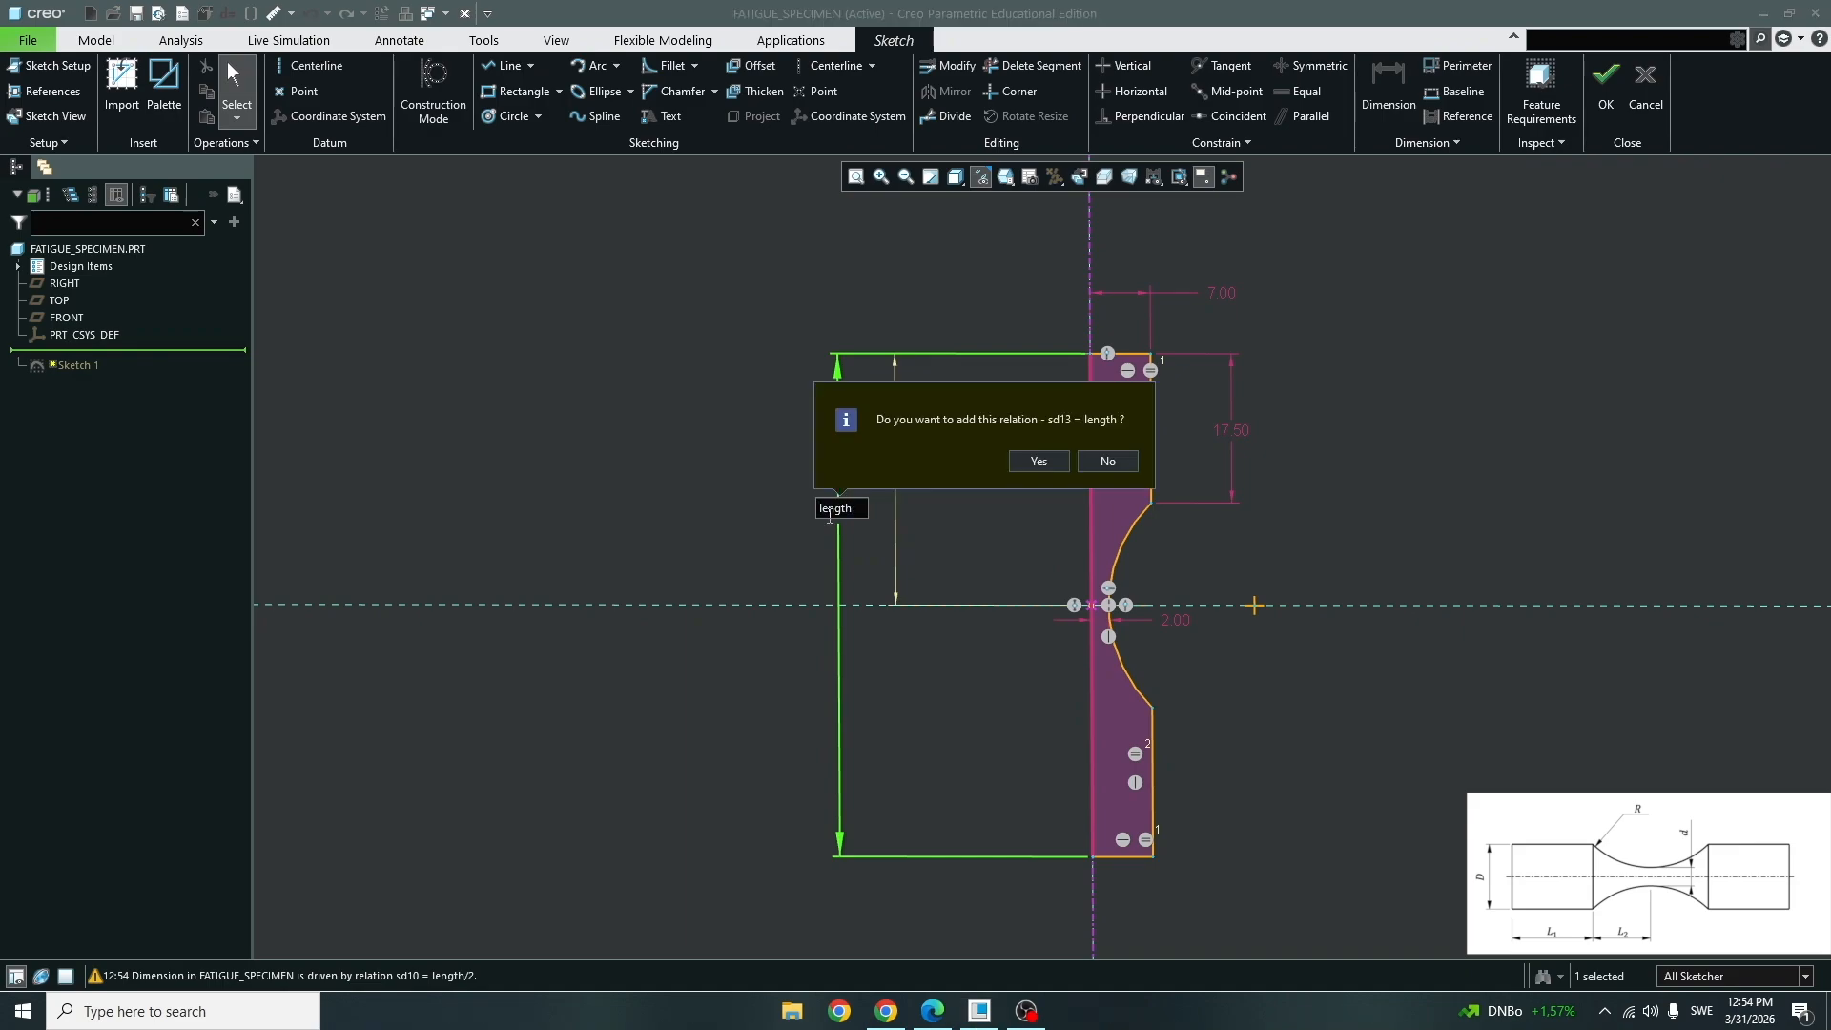
pyautogui.click(1040, 461)
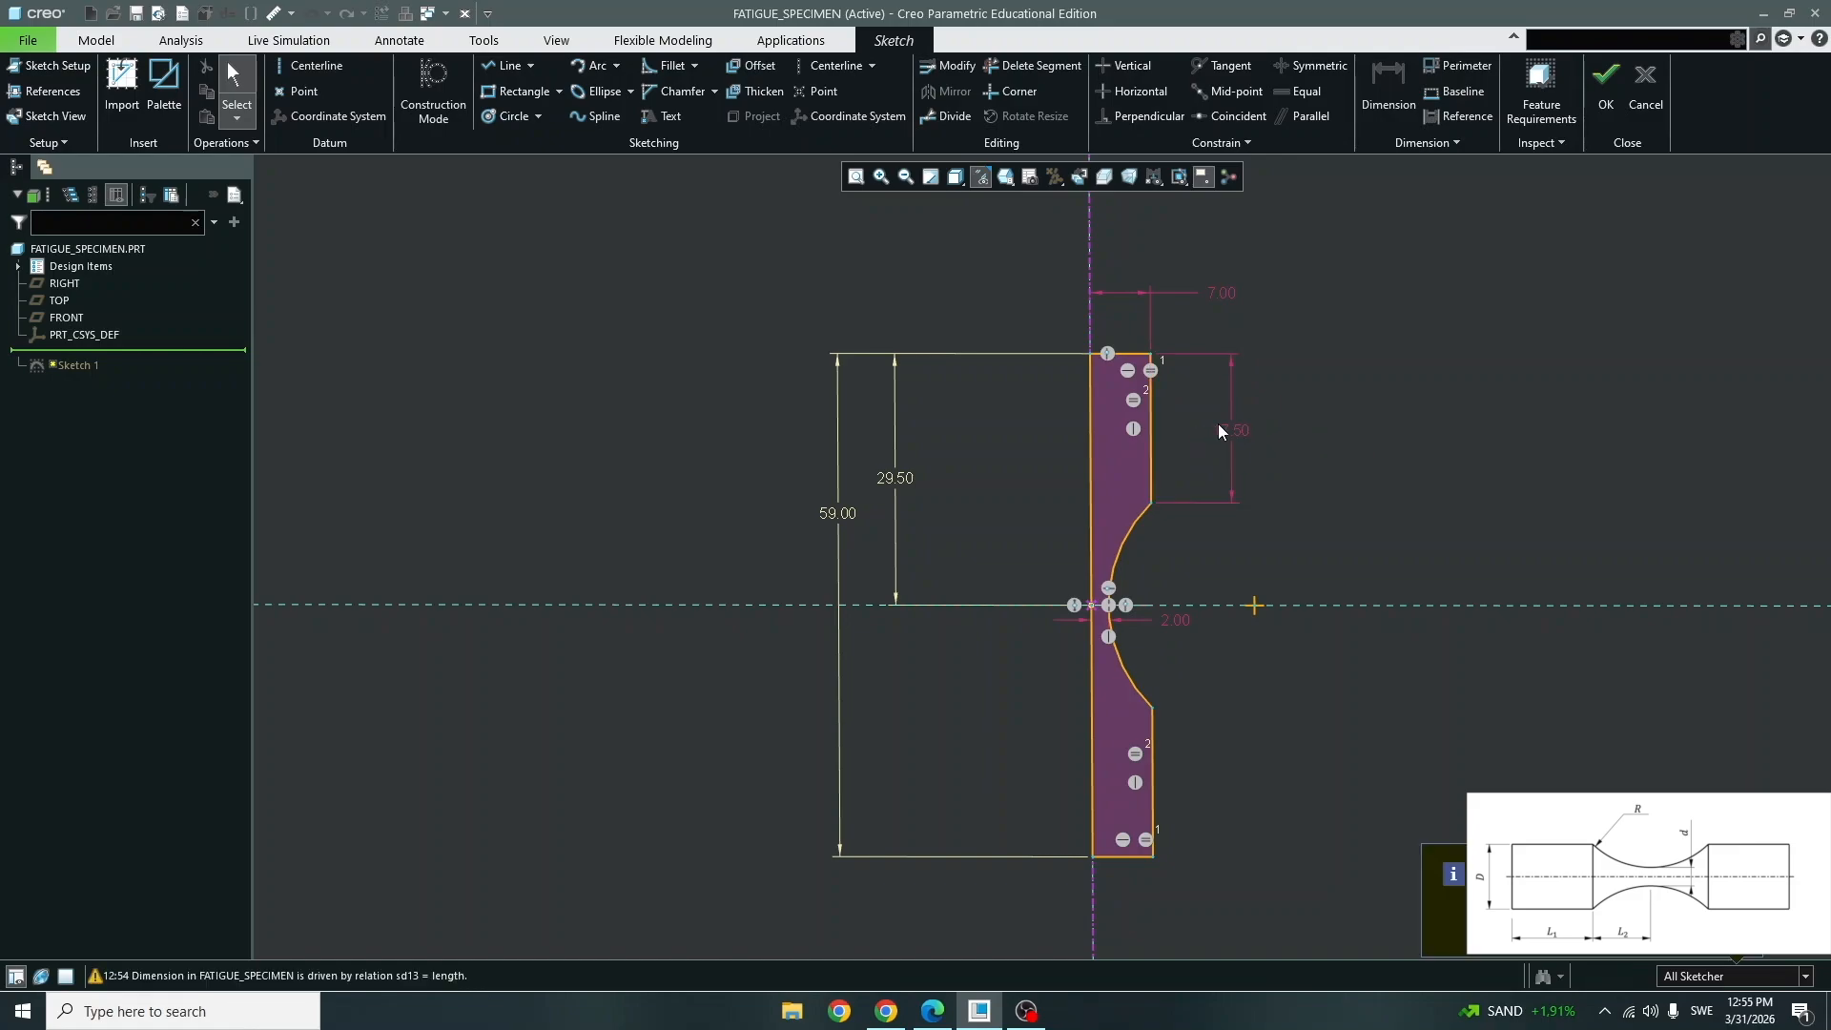
# Drive the upper straight segment's length with the relation L1 and finish the sketch.
pyautogui.doubleClick(1236, 431)
pyautogui.write('L1')
pyautogui.press('Return')
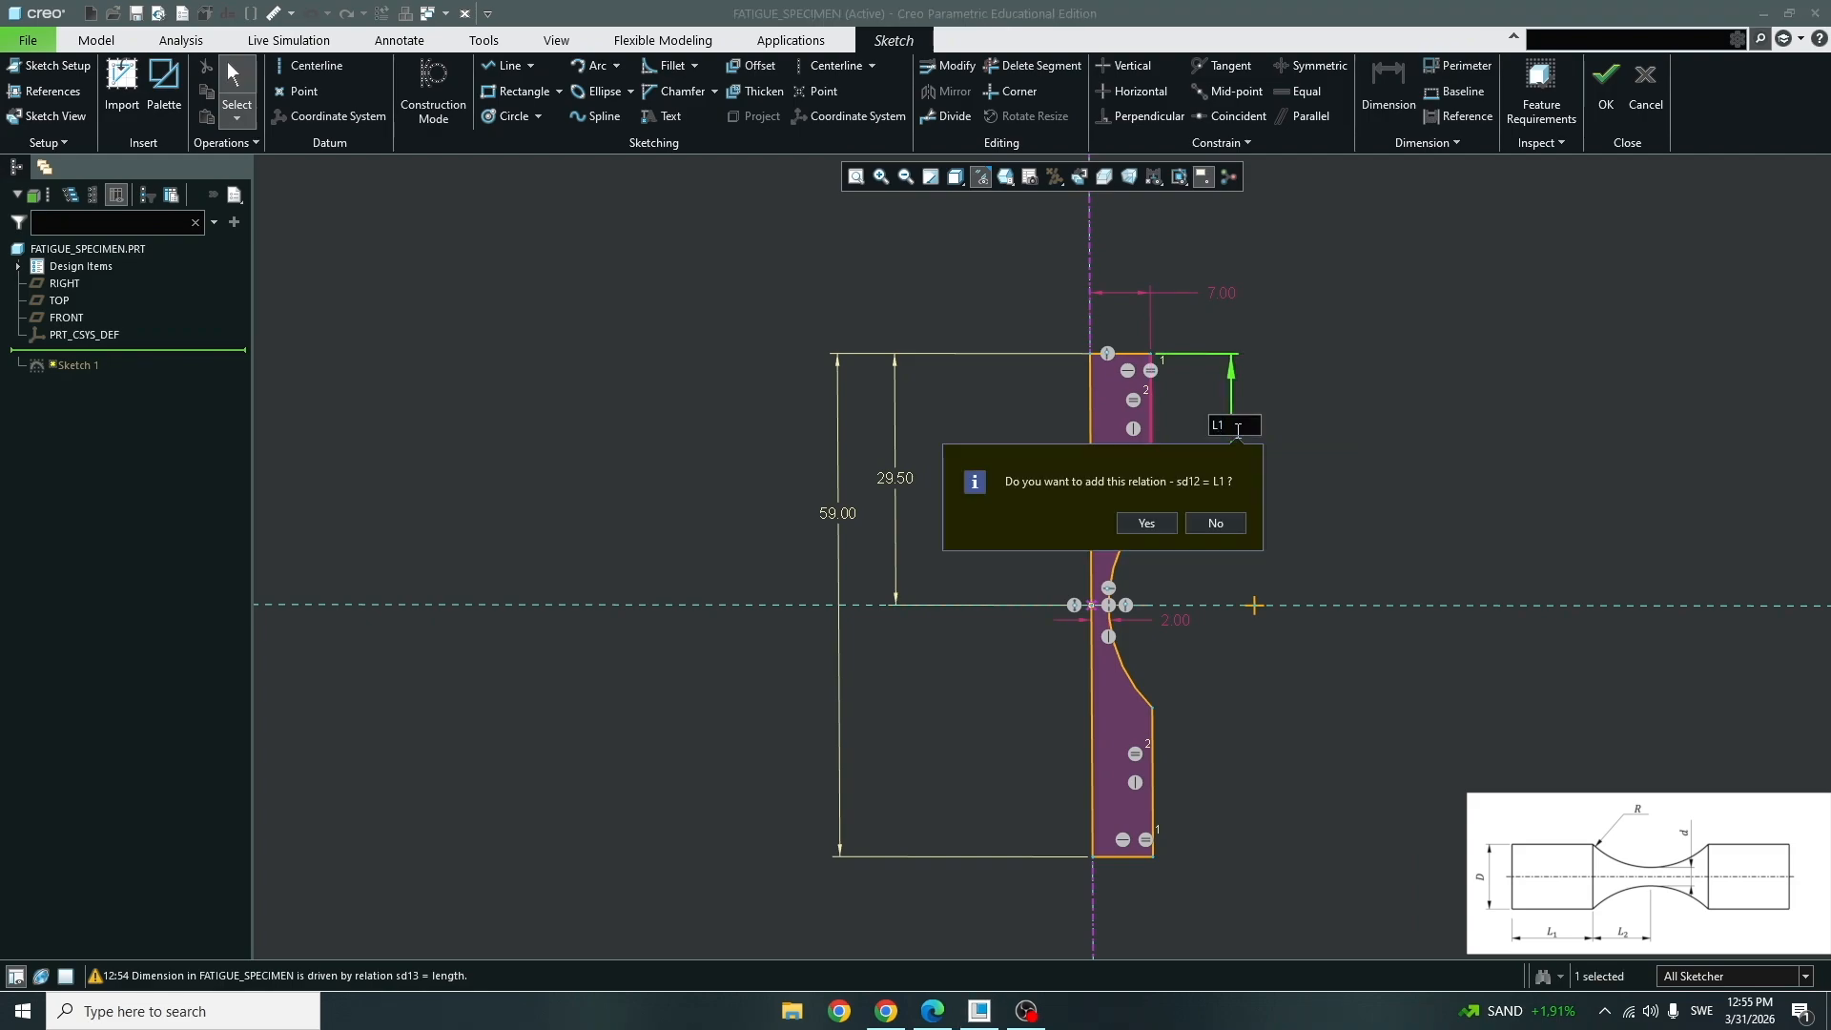
pyautogui.click(1166, 522)
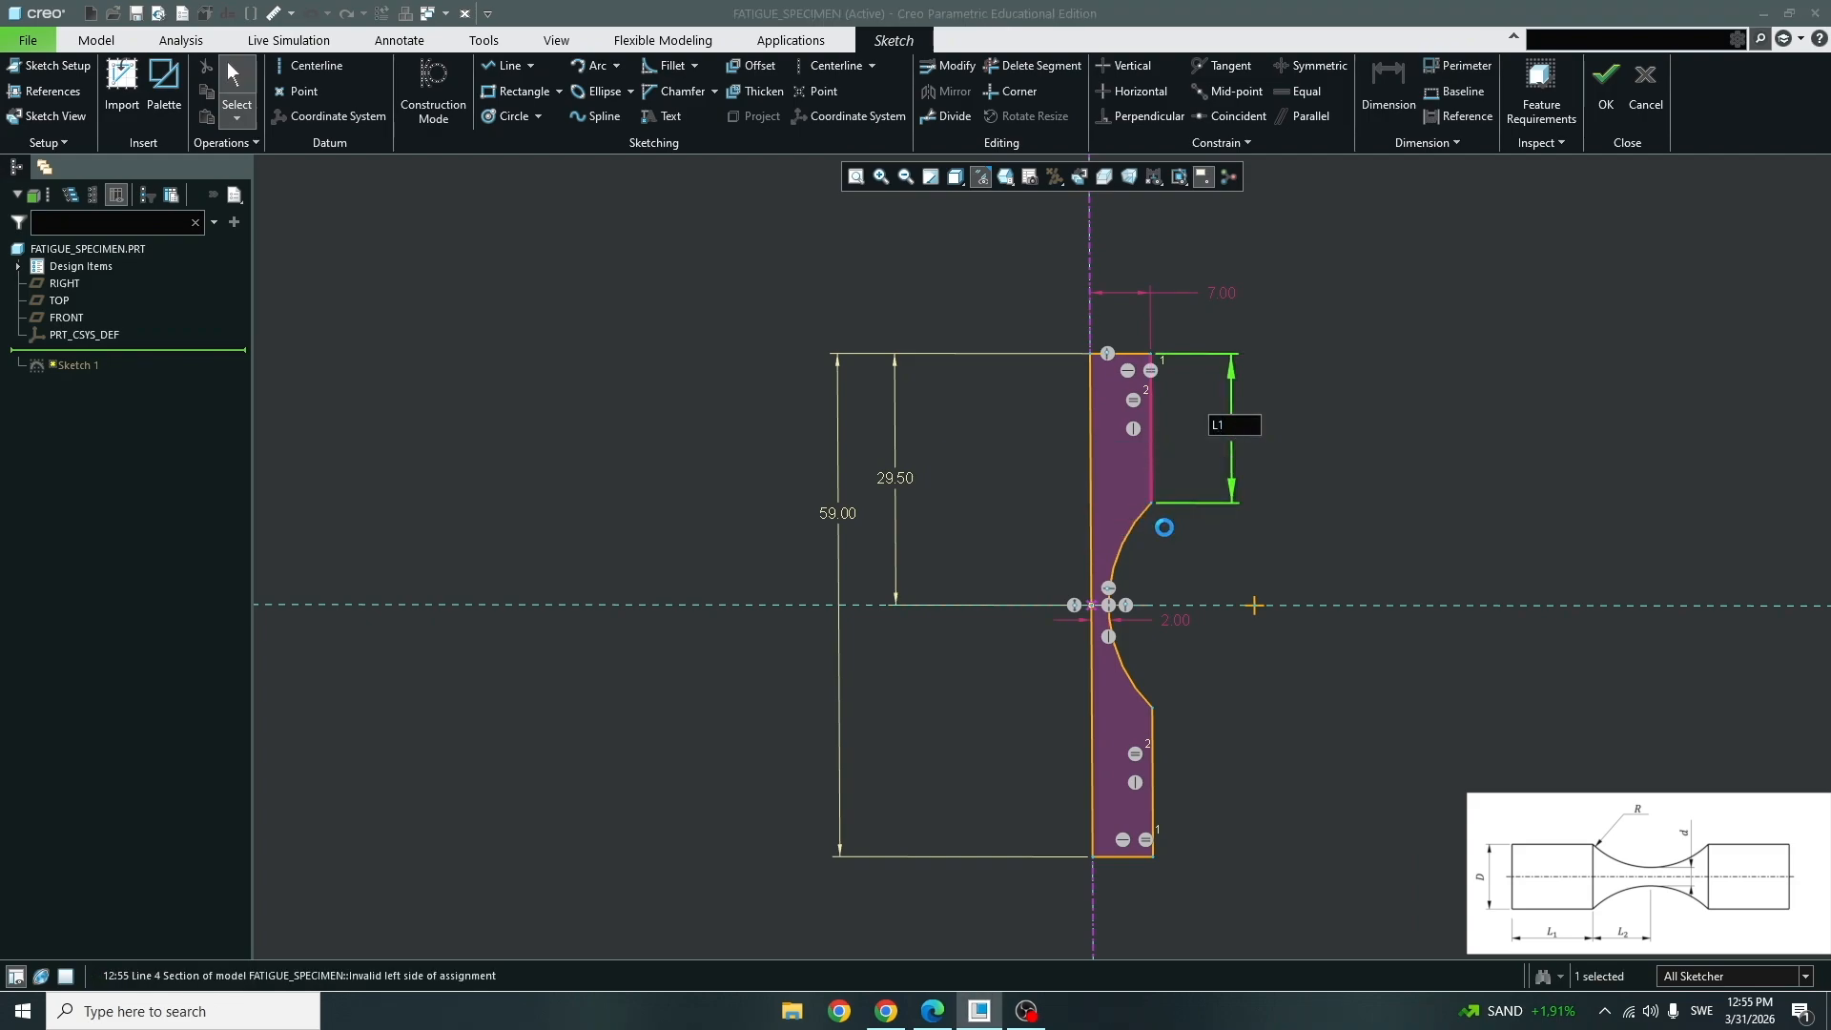
pyautogui.click(1610, 84)
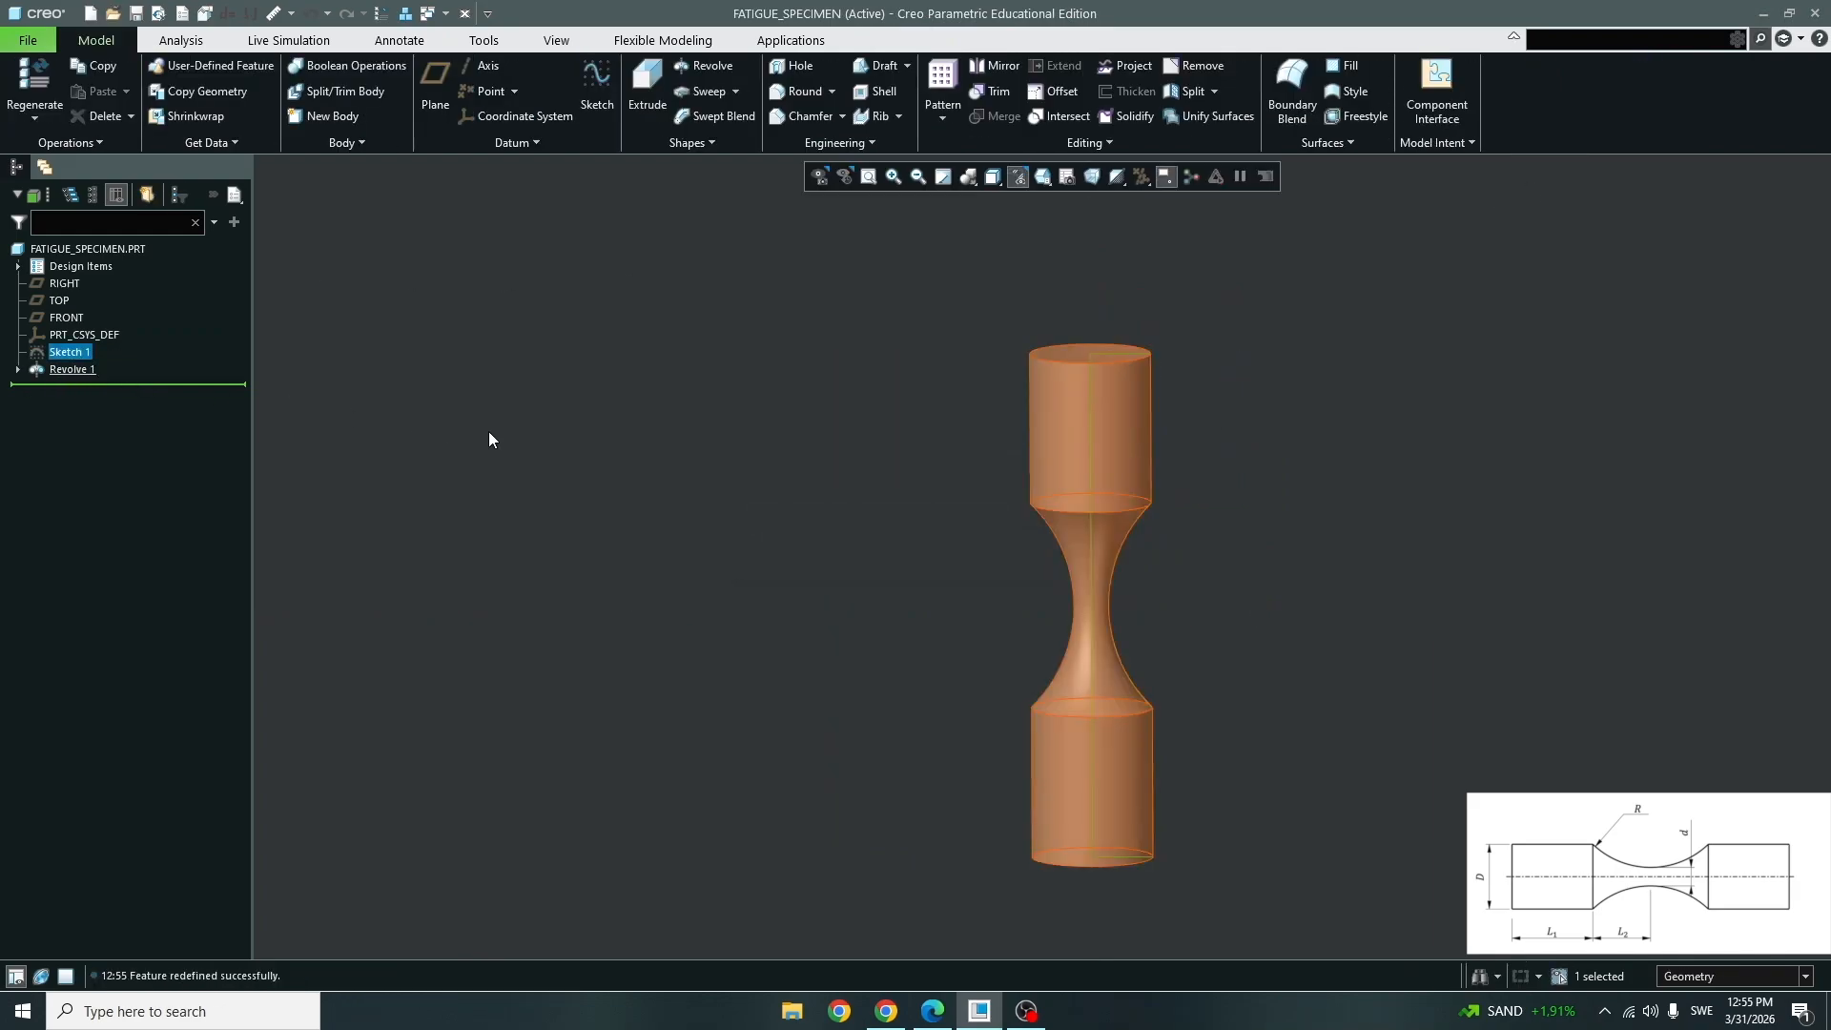
# Clear the sketch selection and enter the structural simulation environment for the specimen.
pyautogui.moveTo(1067, 433); pyautogui.dragTo(1068, 471, button='middle')
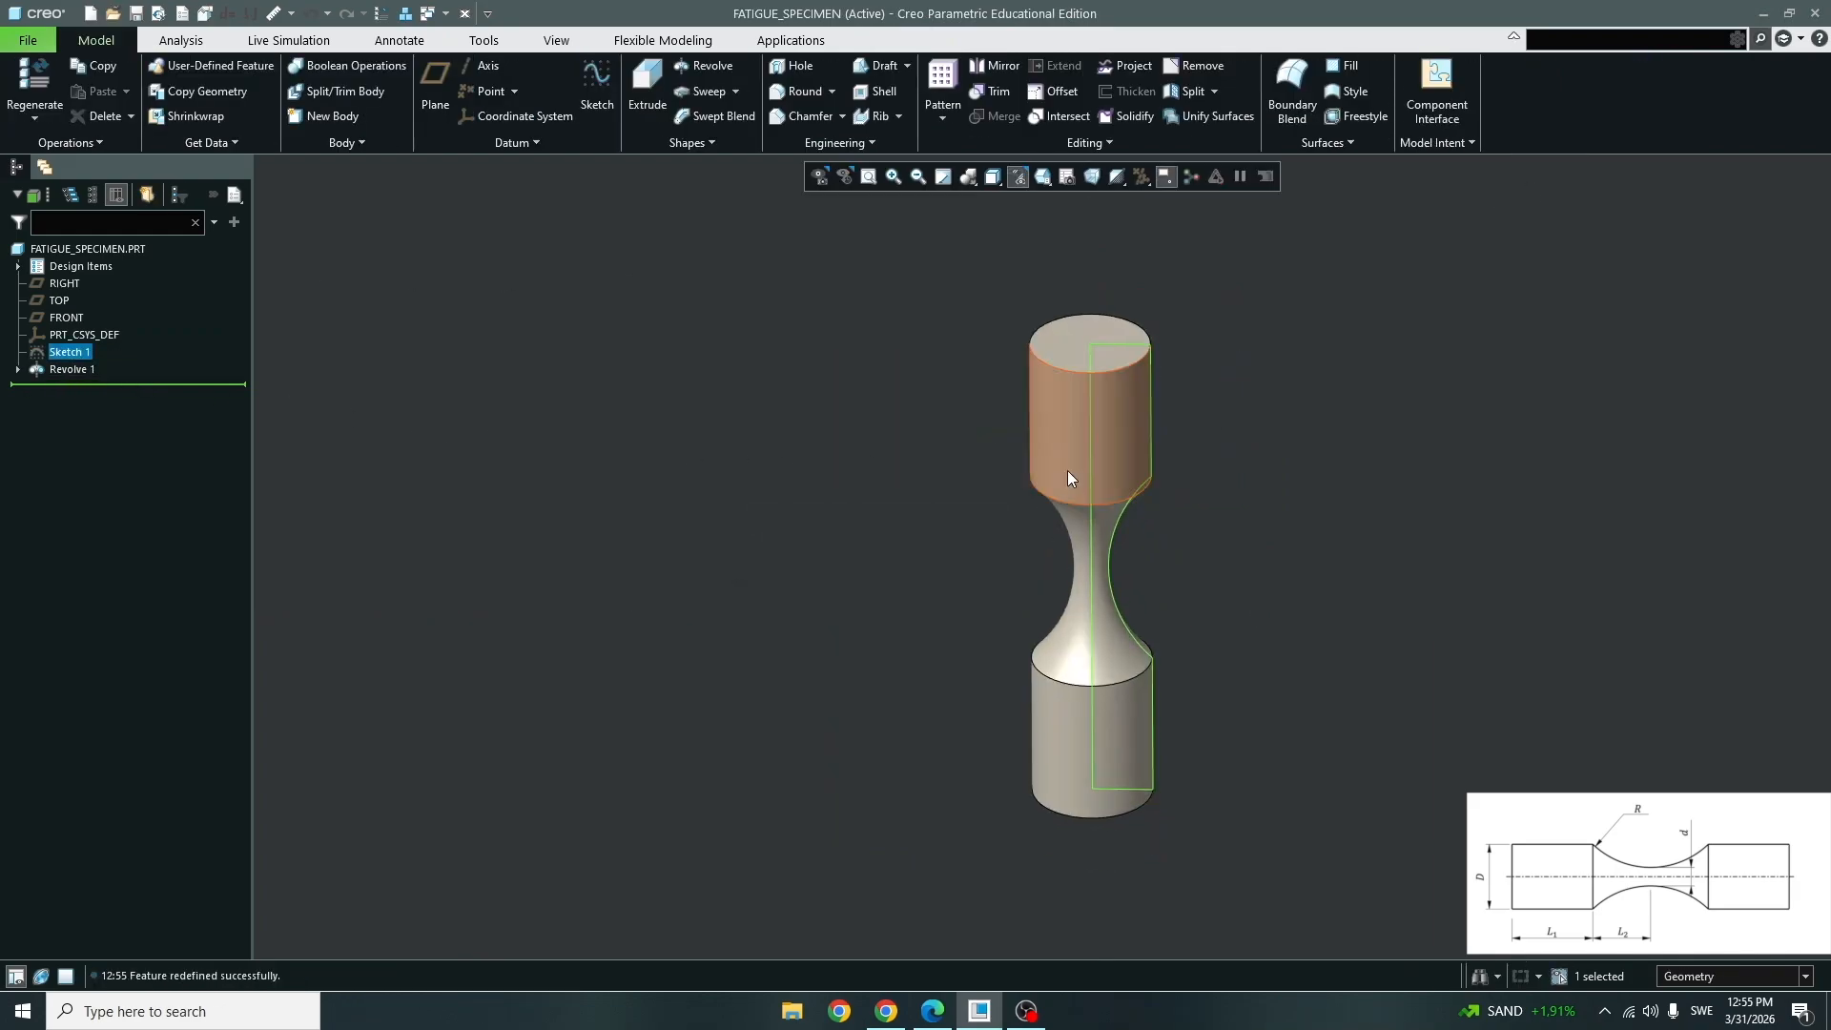
pyautogui.click(919, 460)
pyautogui.click(790, 40)
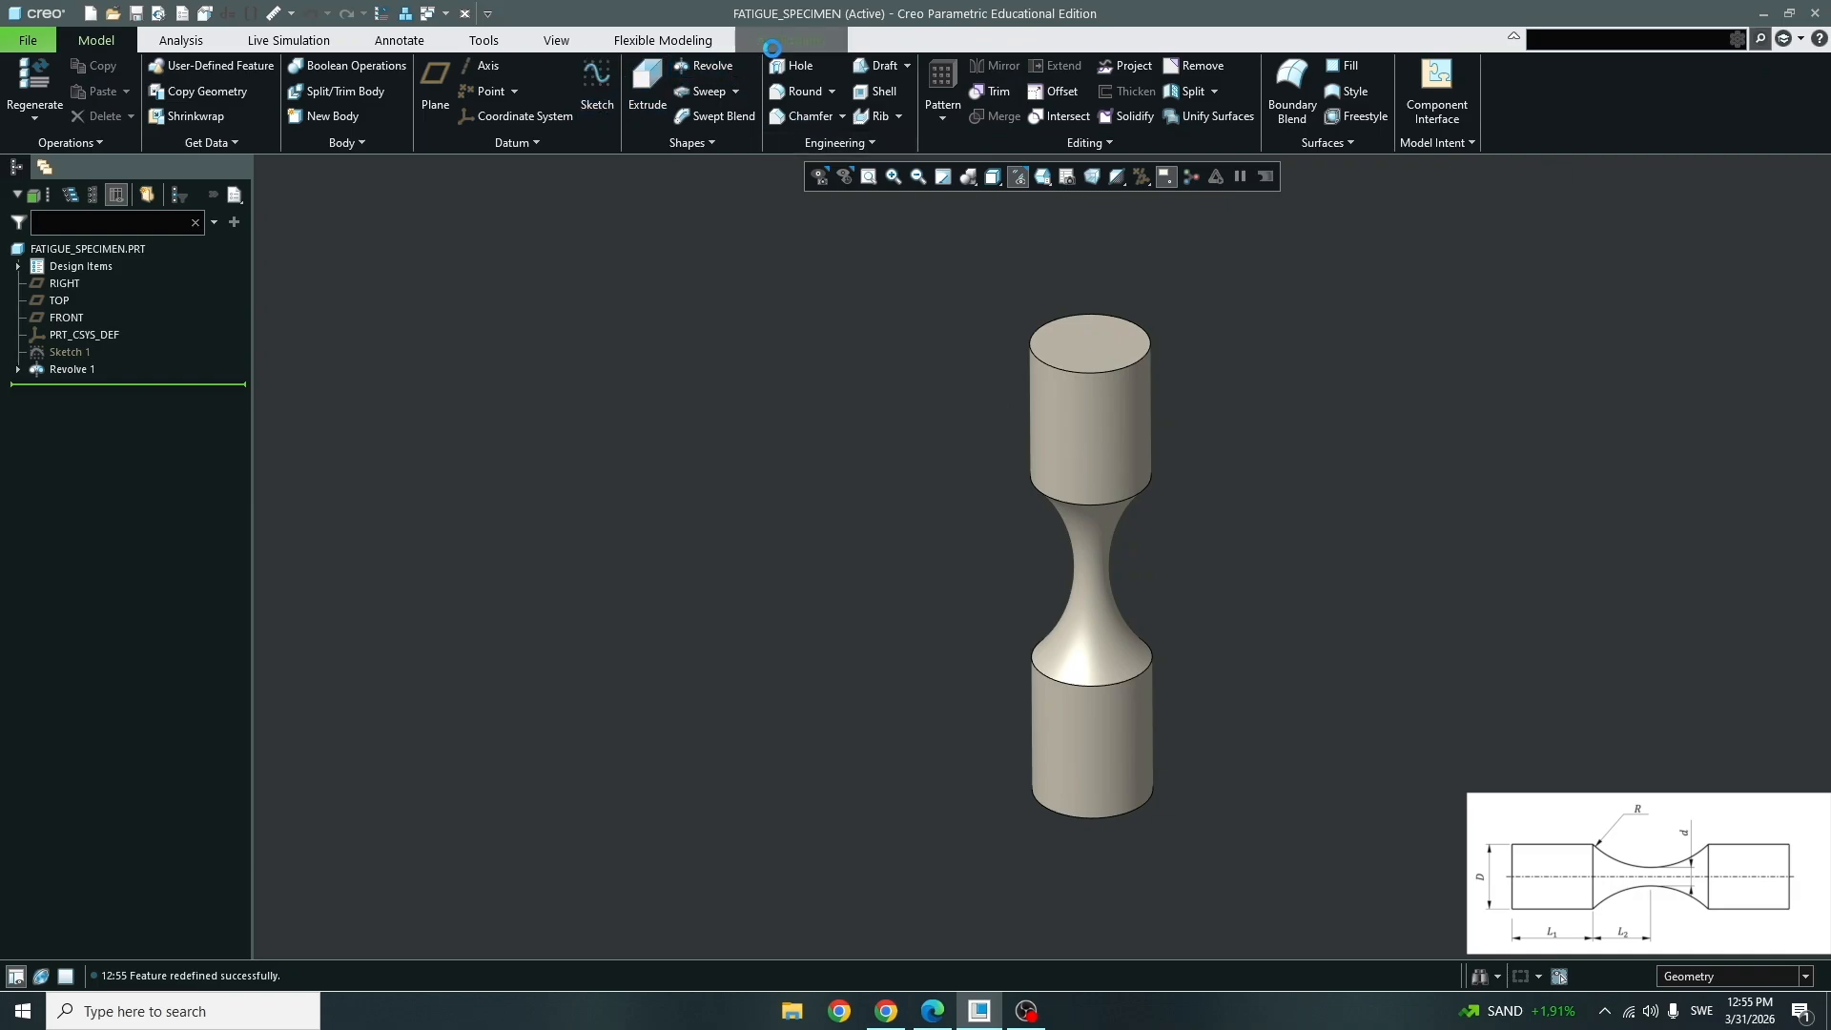
pyautogui.click(305, 91)
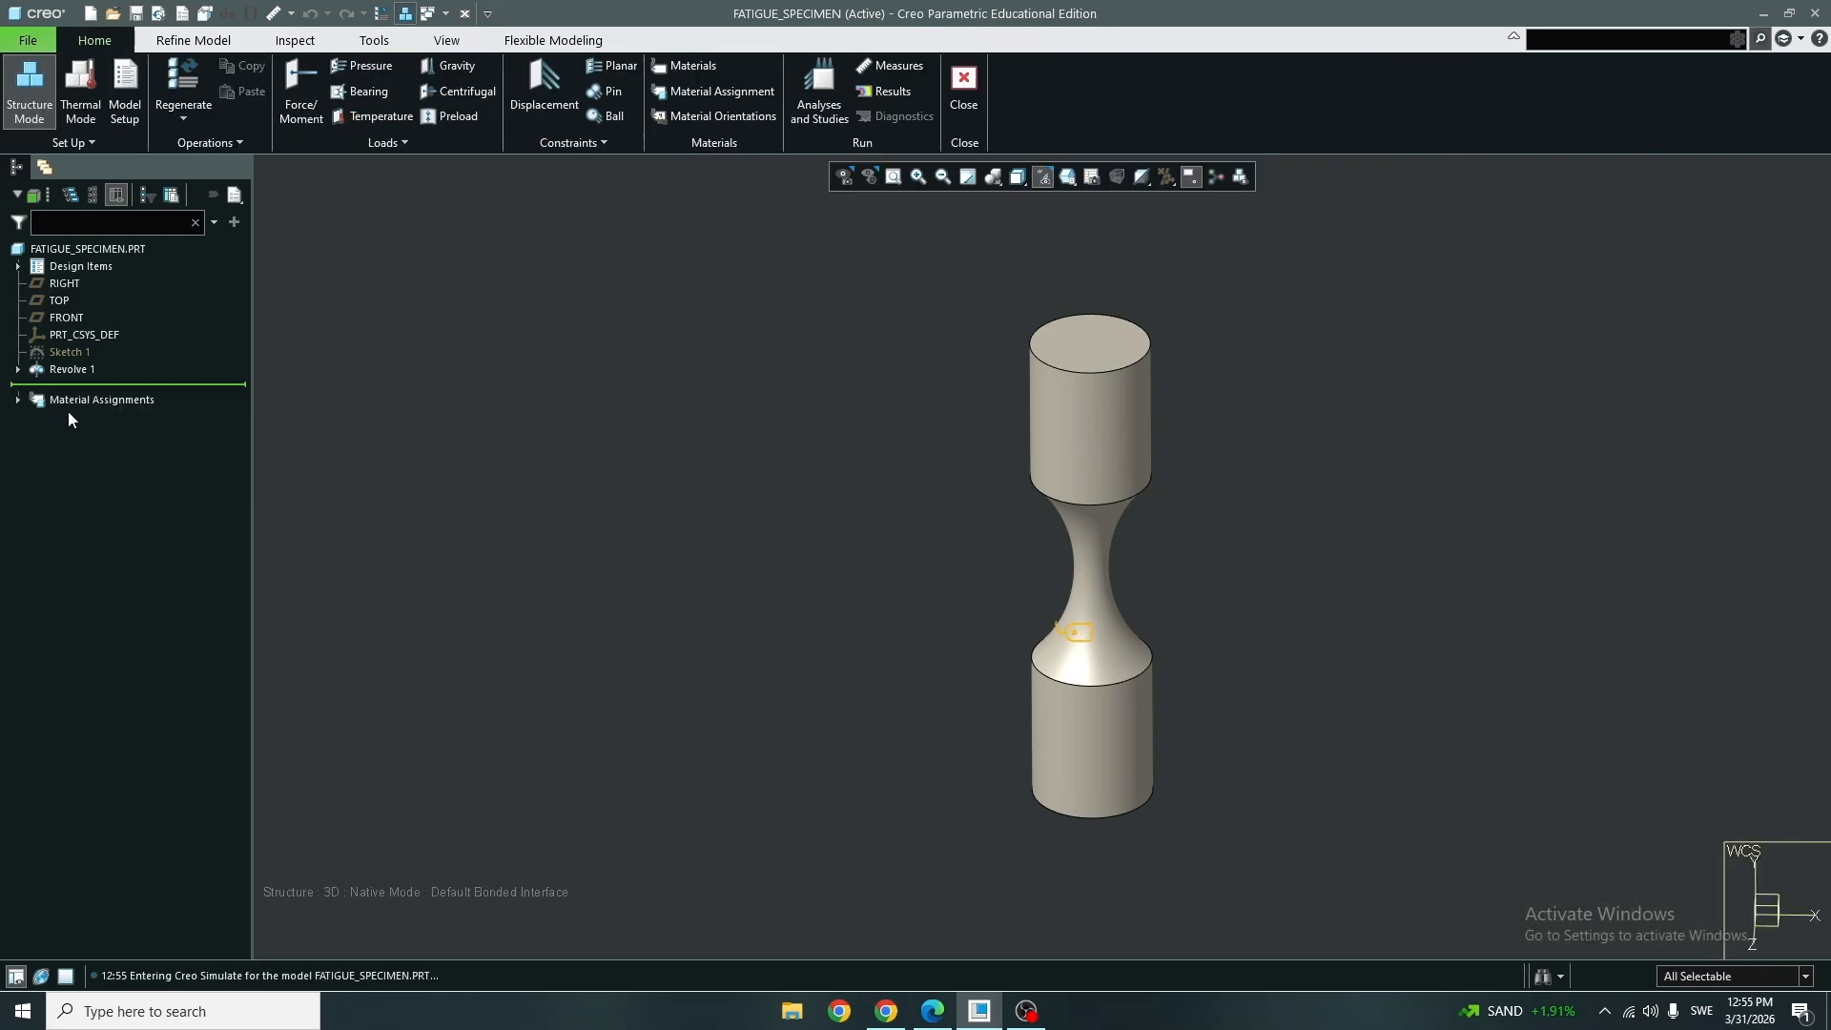
# Review the specimen's material assignment and the structural properties of TI-AL-V_ALLOY, keeping the assignment as it is.
pyautogui.doubleClick(95, 400)
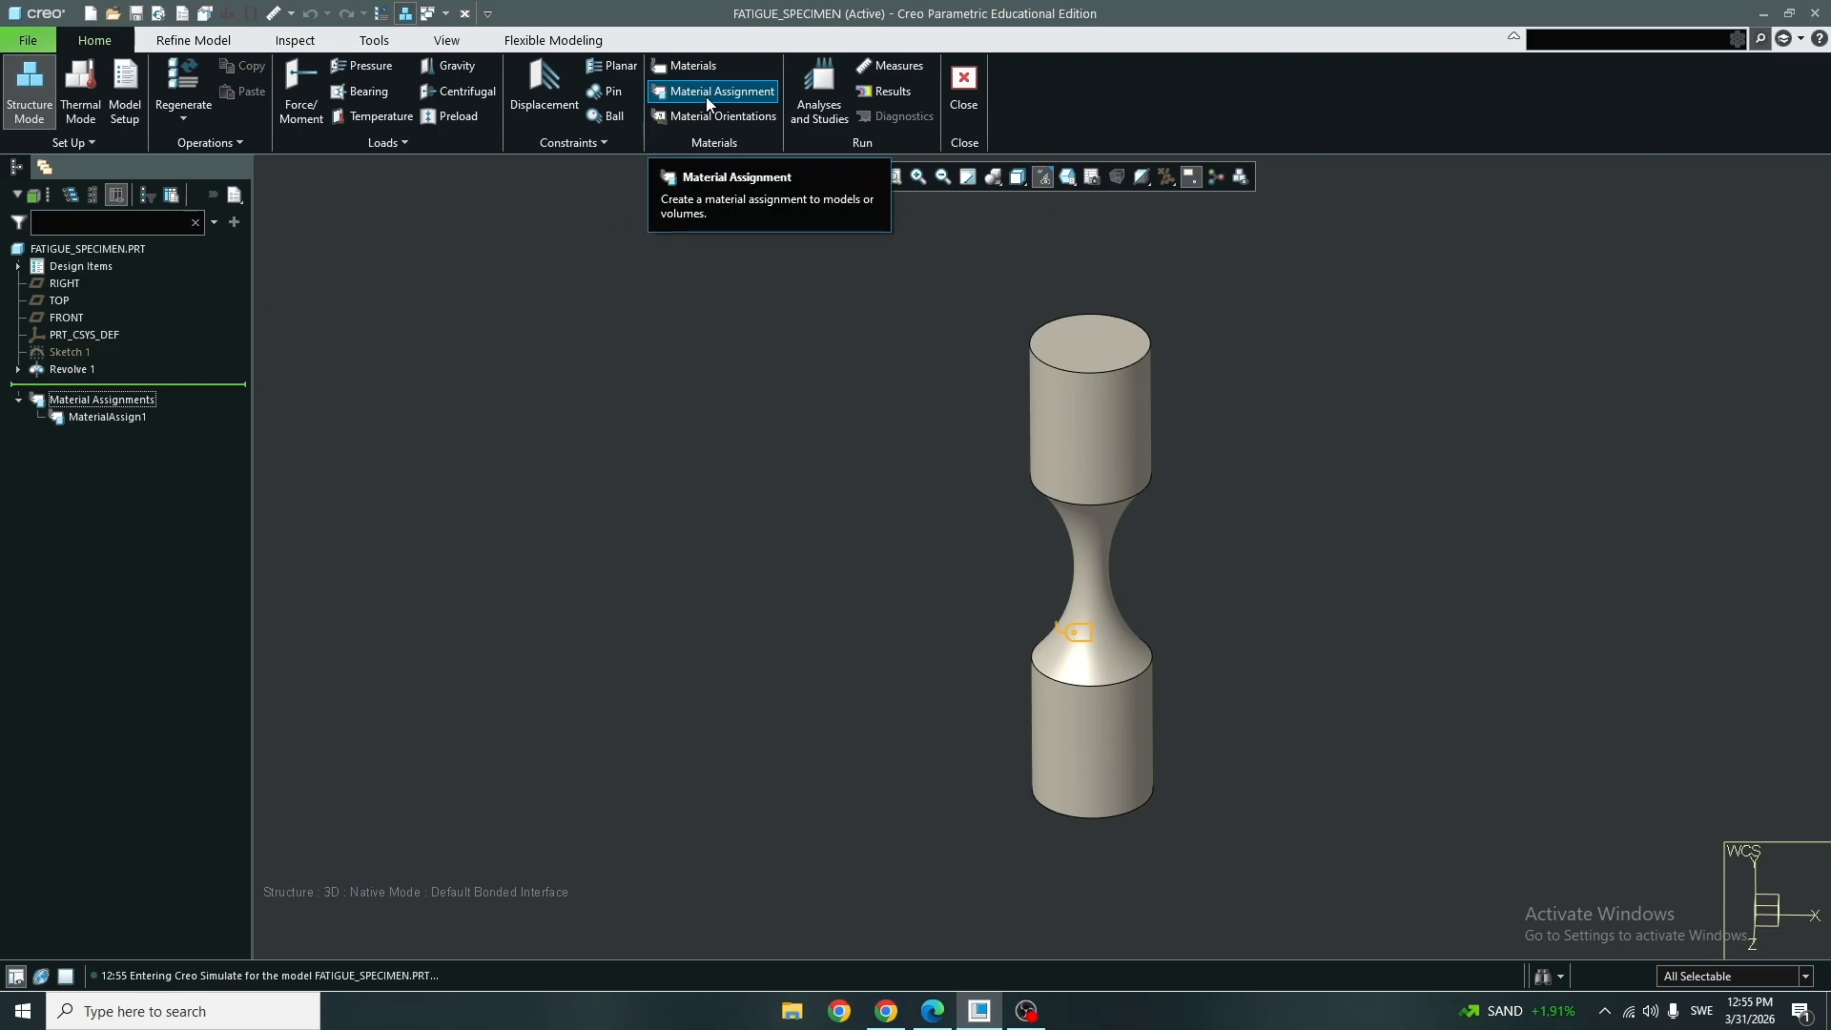
pyautogui.click(89, 420)
pyautogui.click(97, 362)
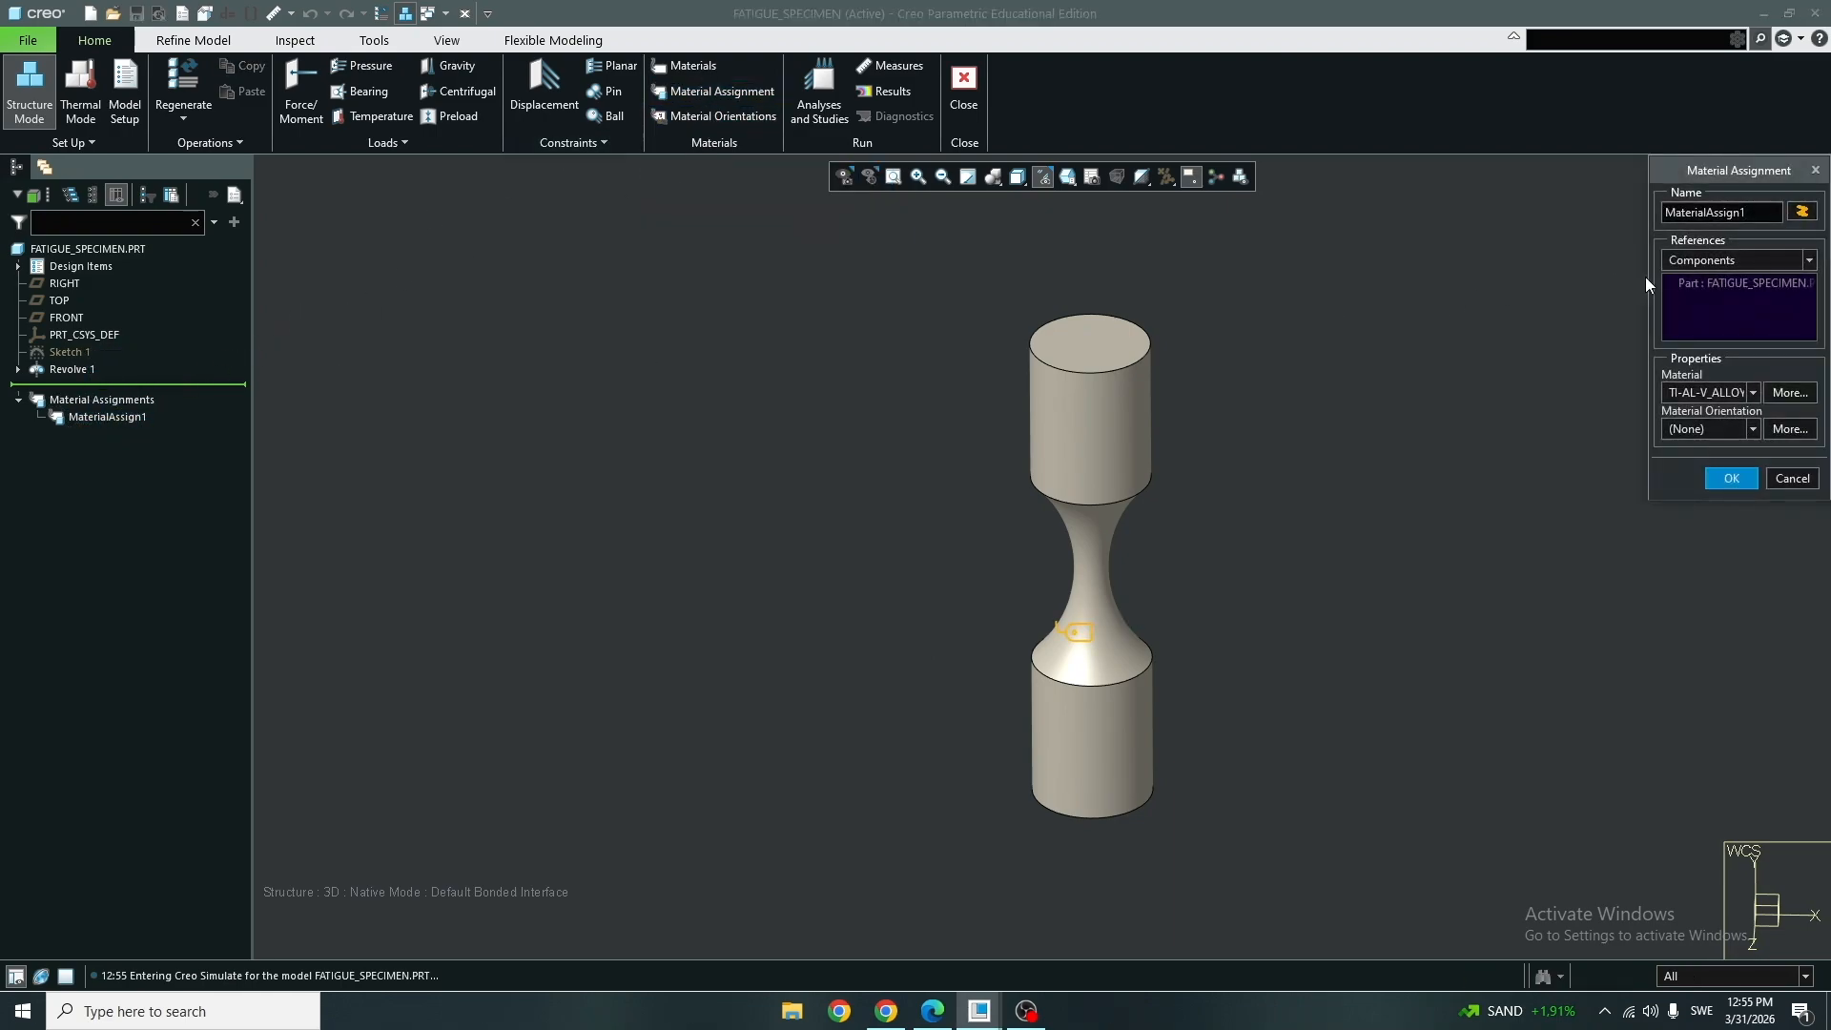
pyautogui.click(1790, 393)
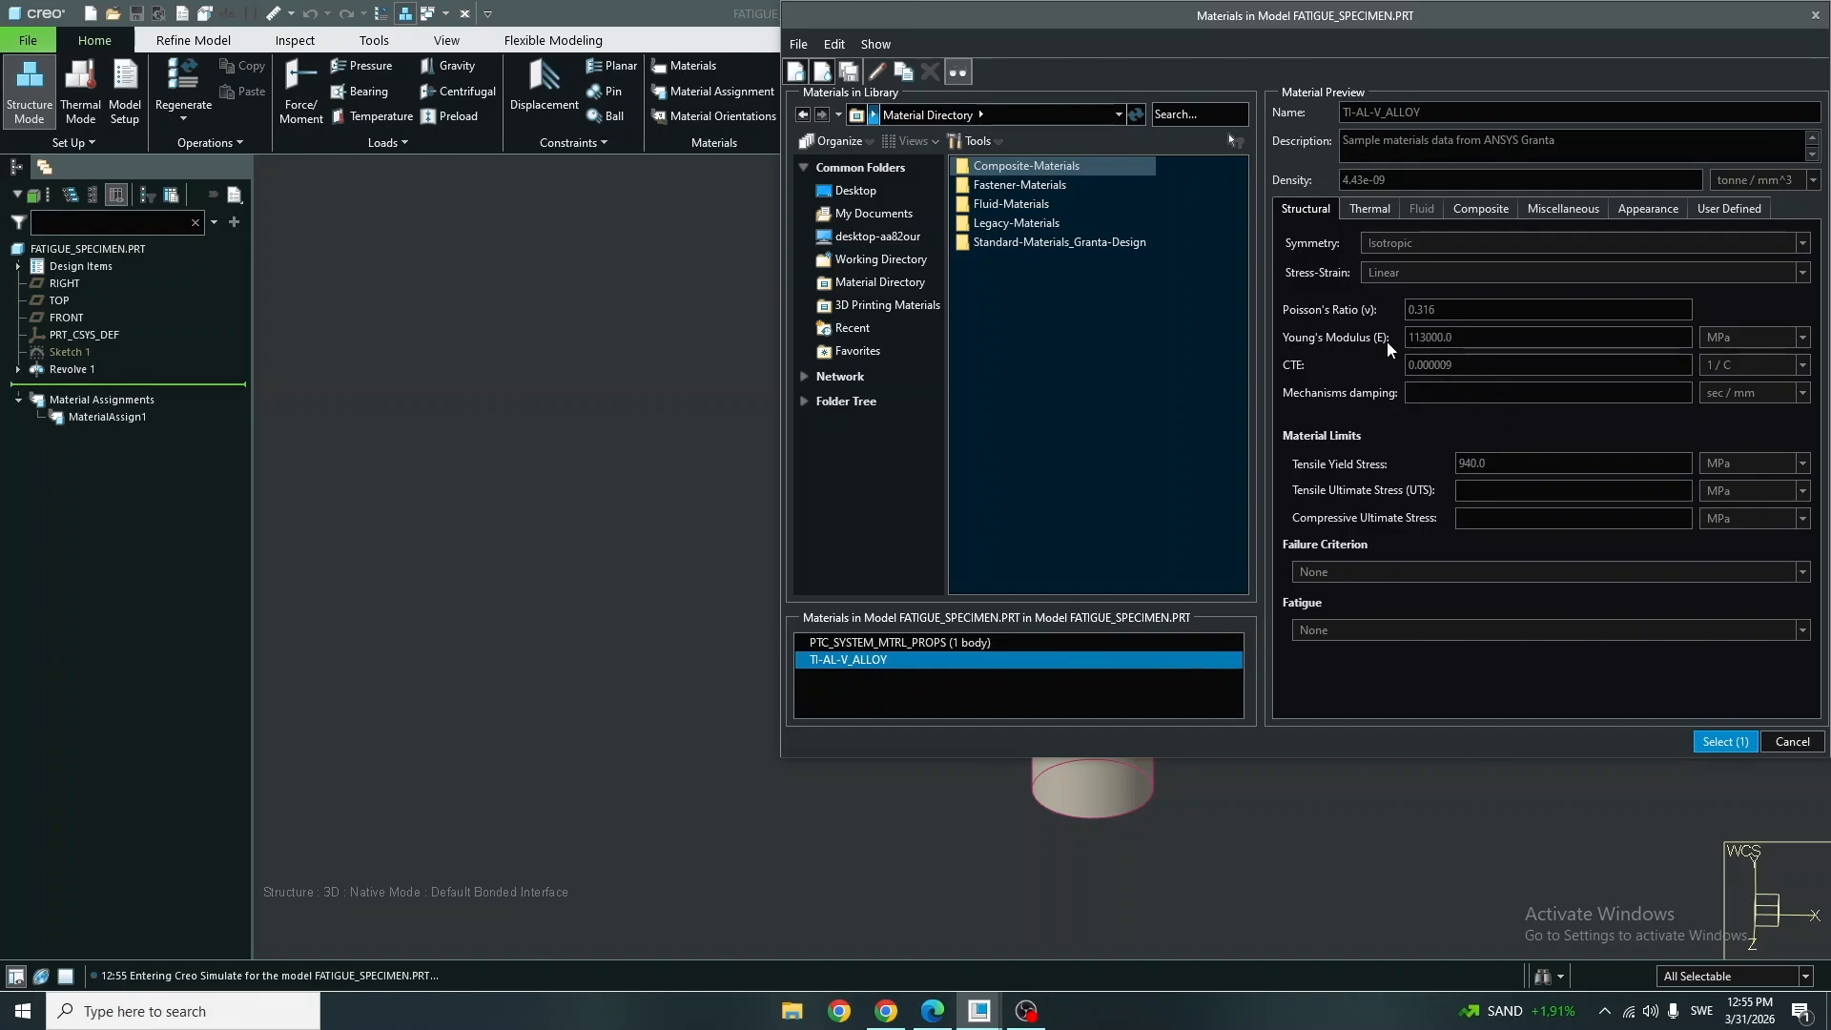
pyautogui.click(1792, 741)
pyautogui.click(1337, 426)
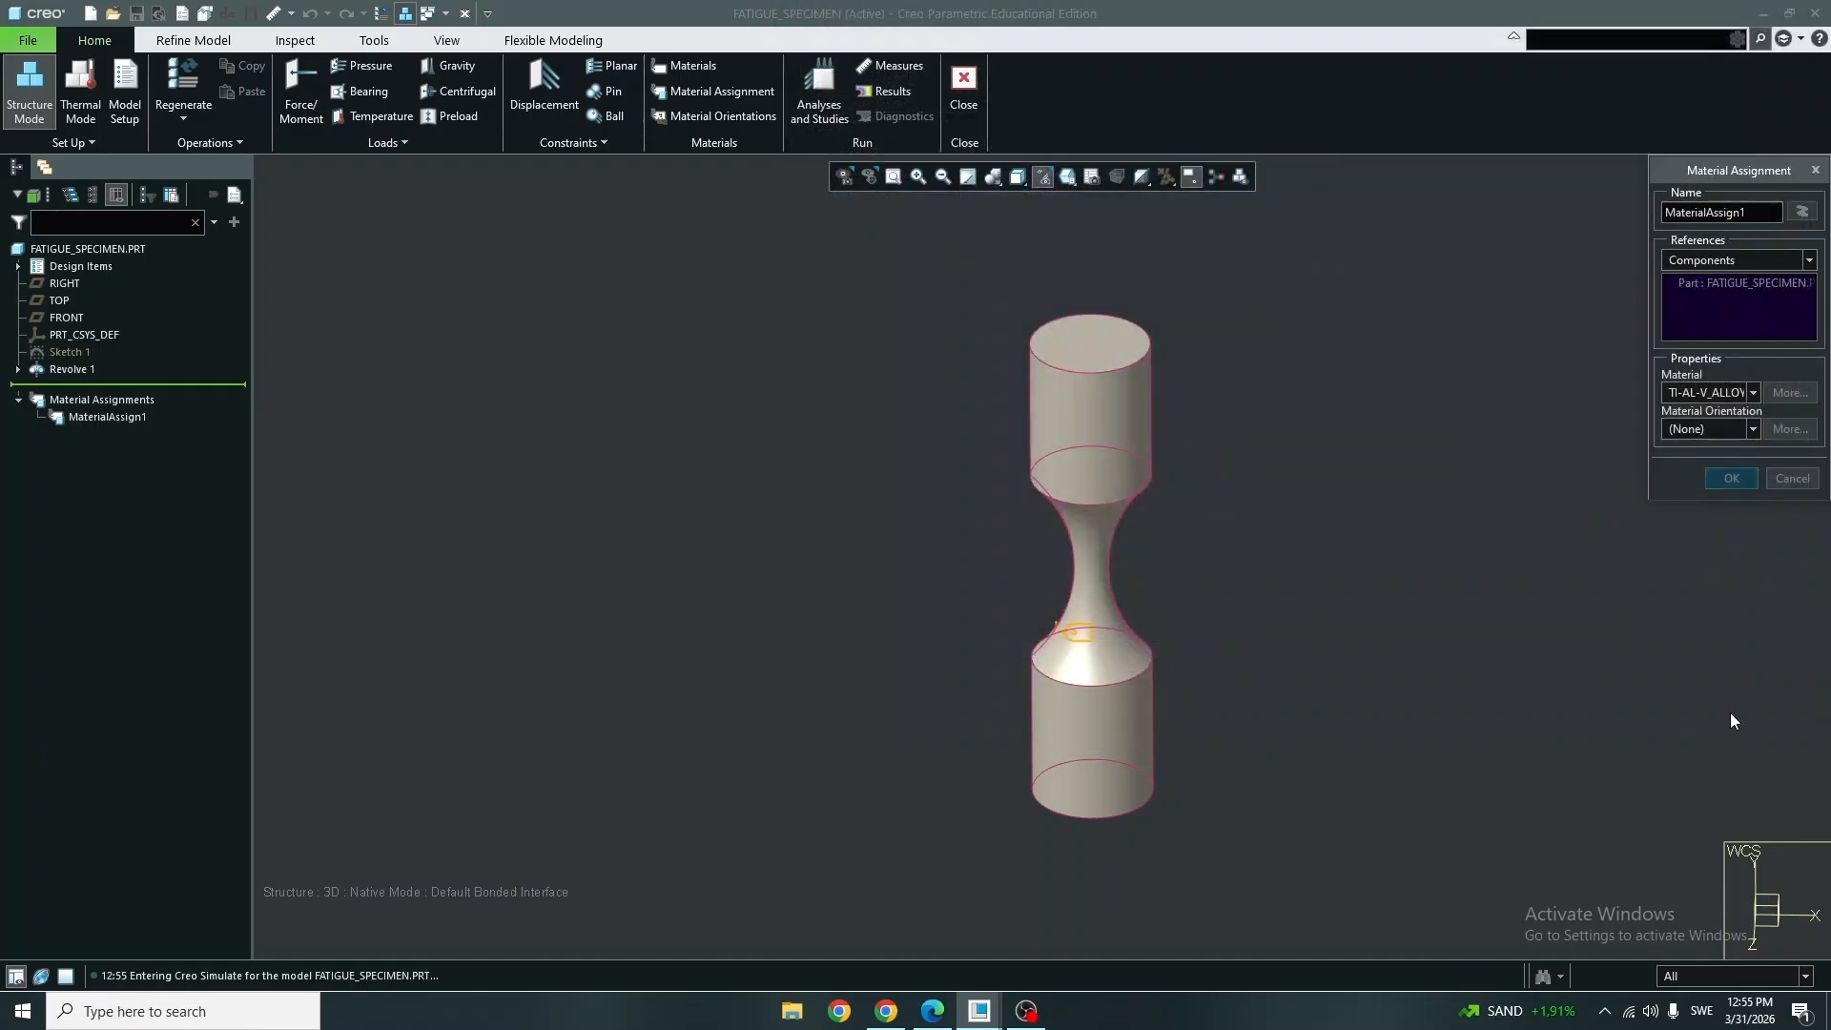
pyautogui.click(1725, 479)
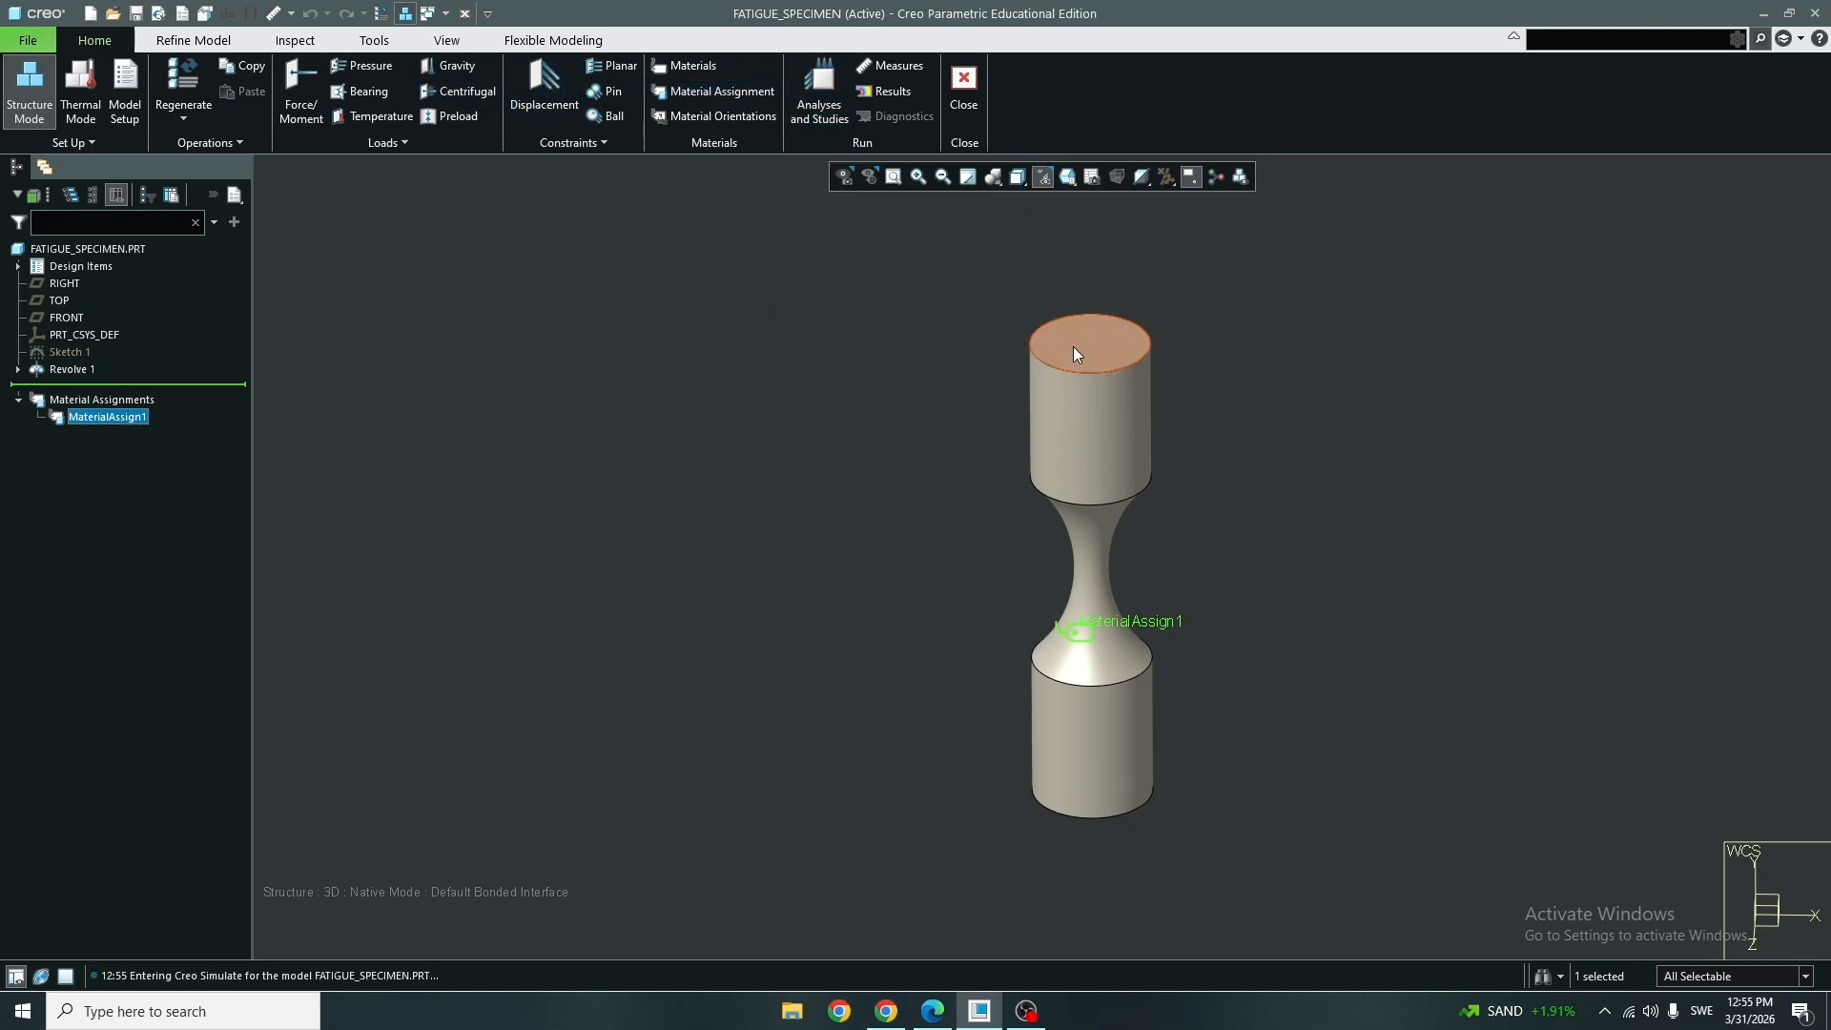
# Start a new modal analysis for the specimen and set its minimum frequency to 19000.
pyautogui.click(828, 77)
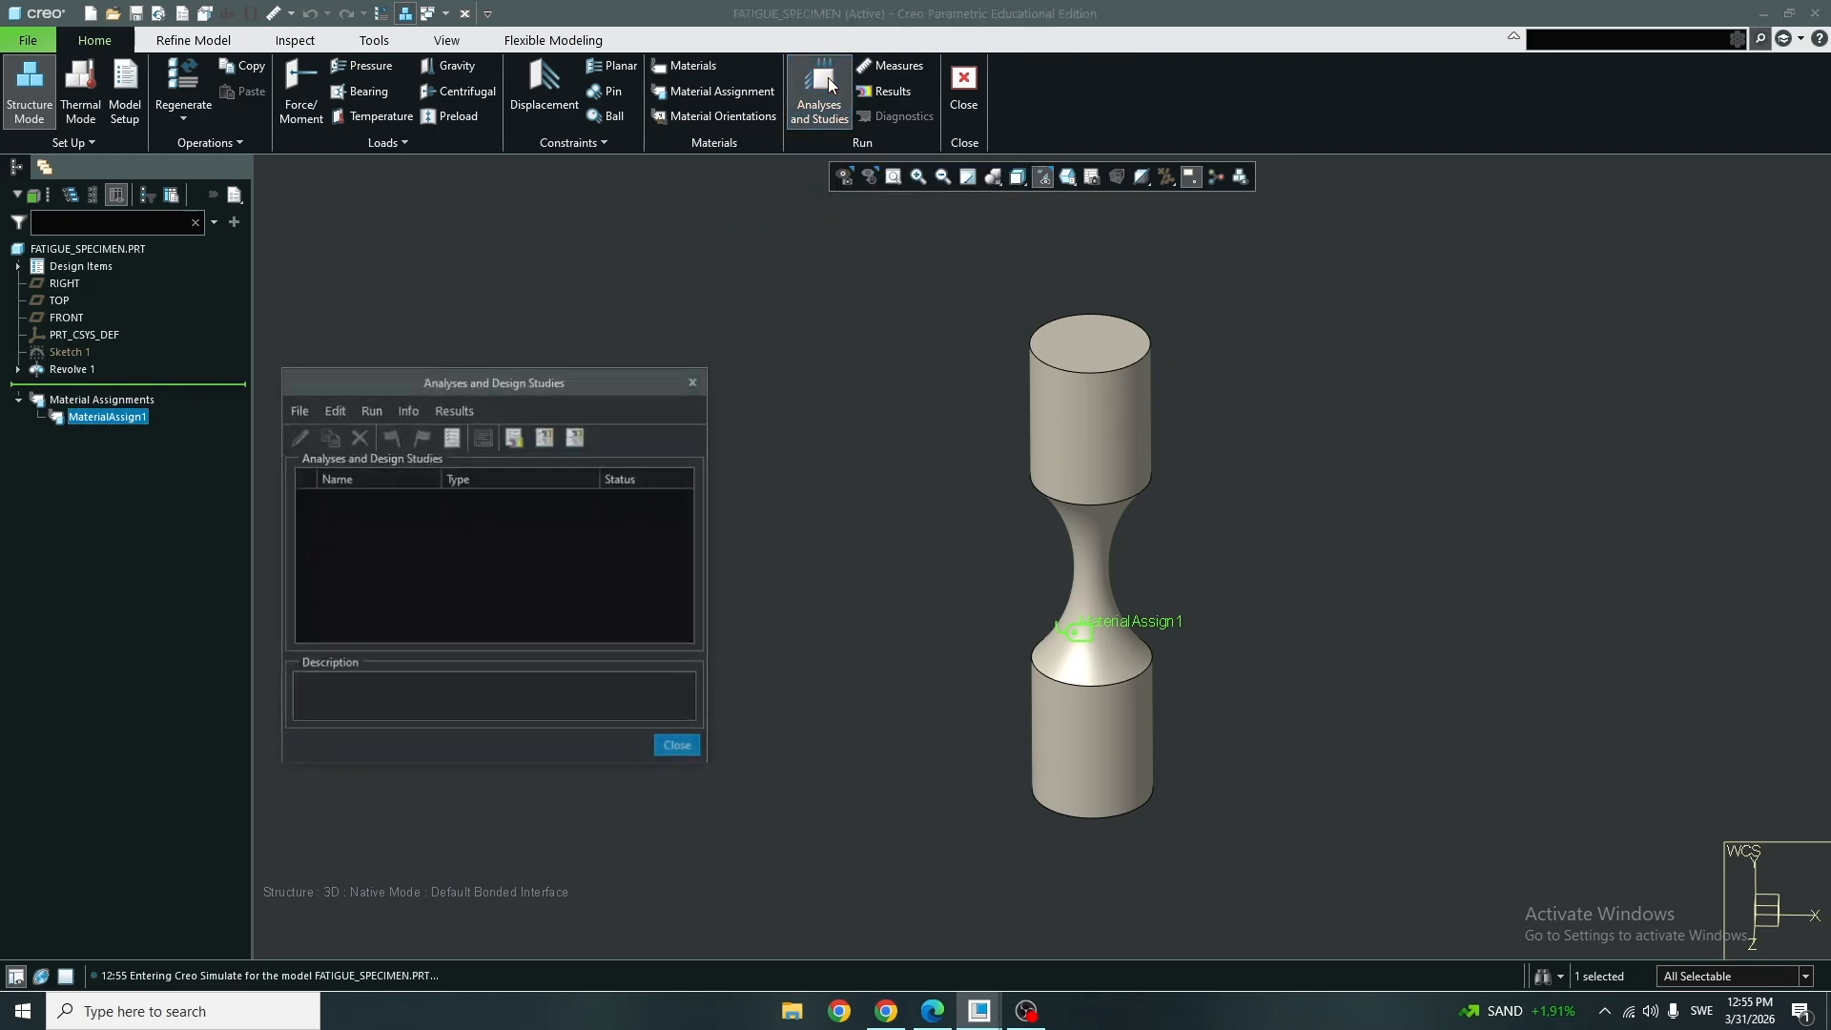
pyautogui.click(294, 409)
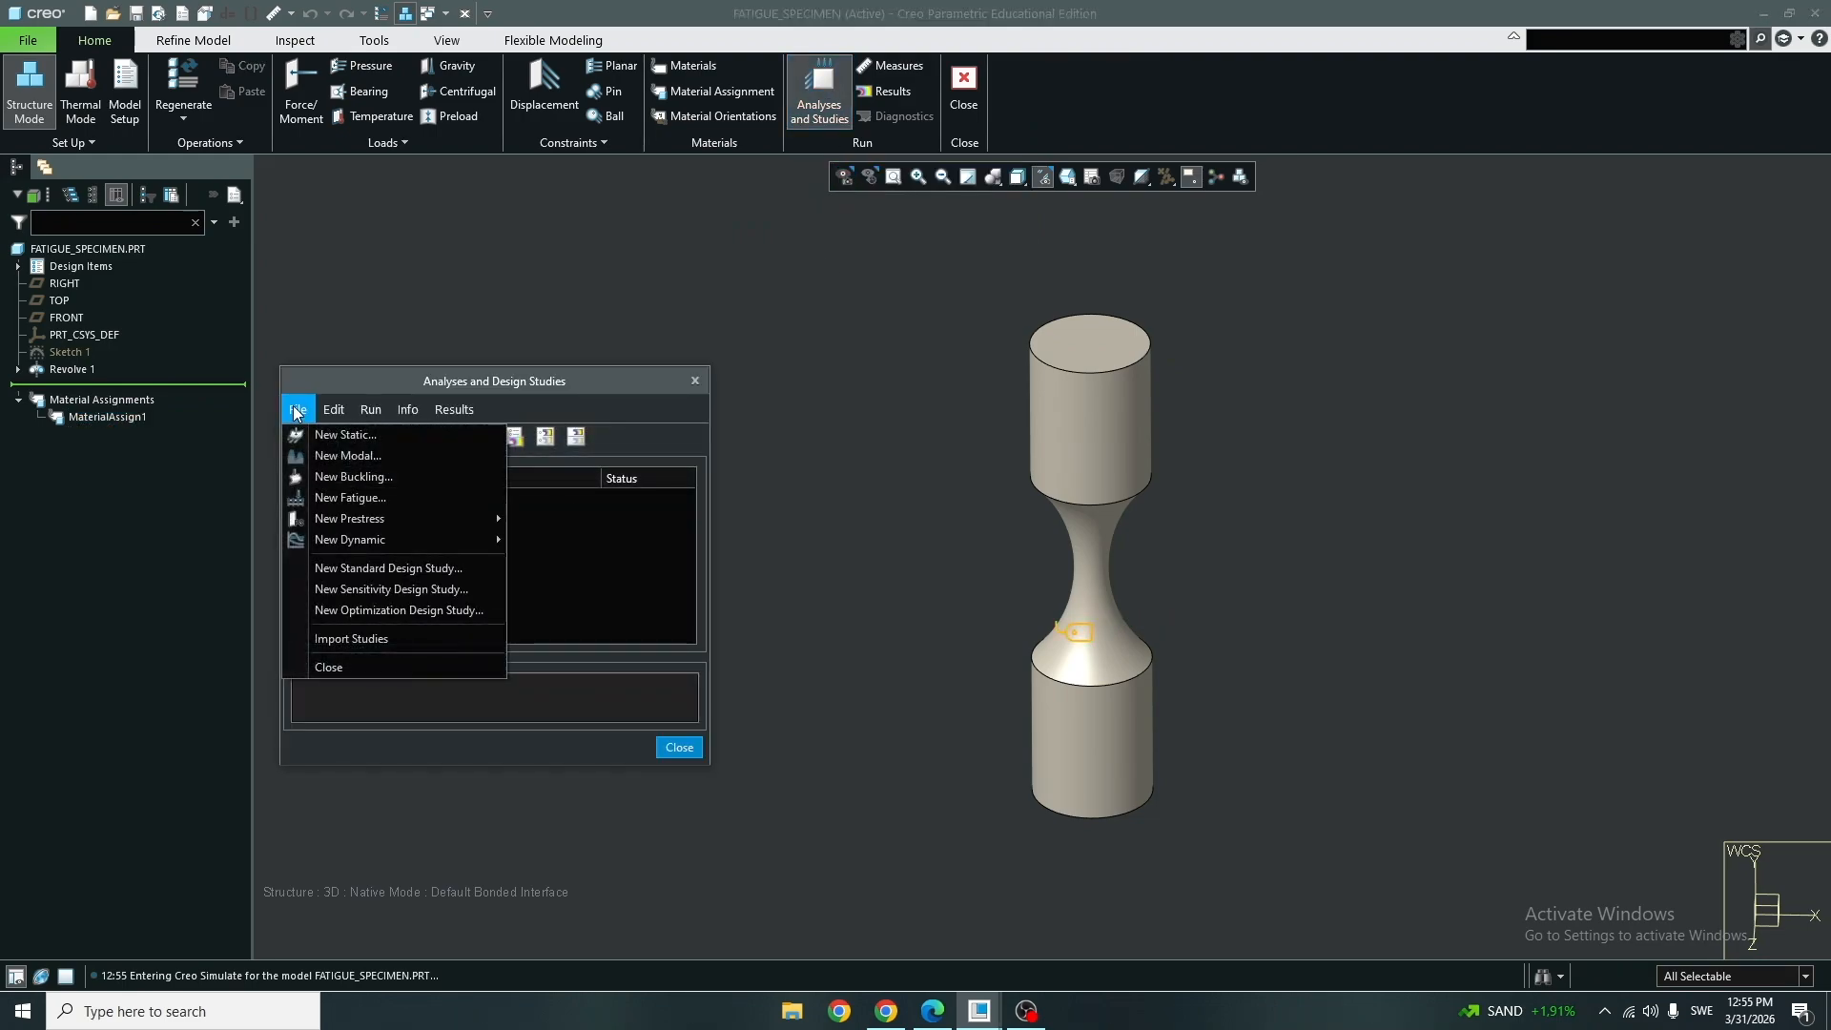
pyautogui.click(375, 456)
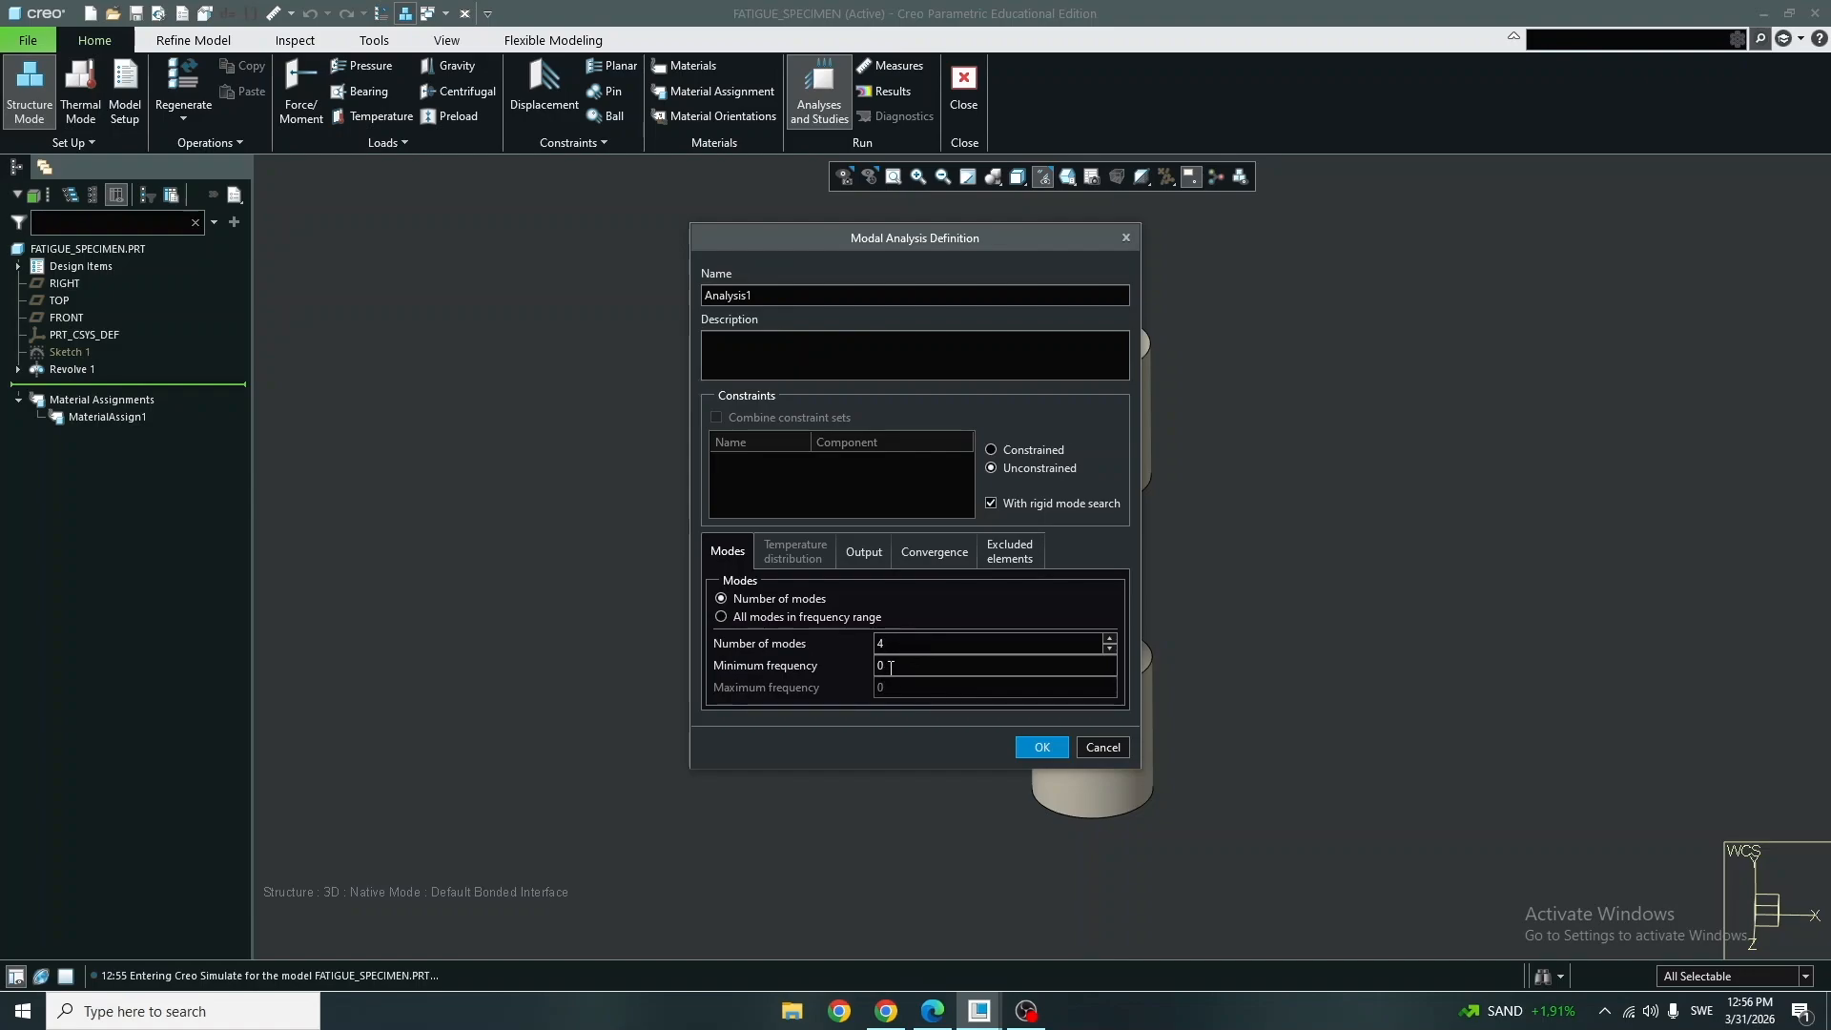
pyautogui.moveTo(1019, 240); pyautogui.dragTo(824, 265)
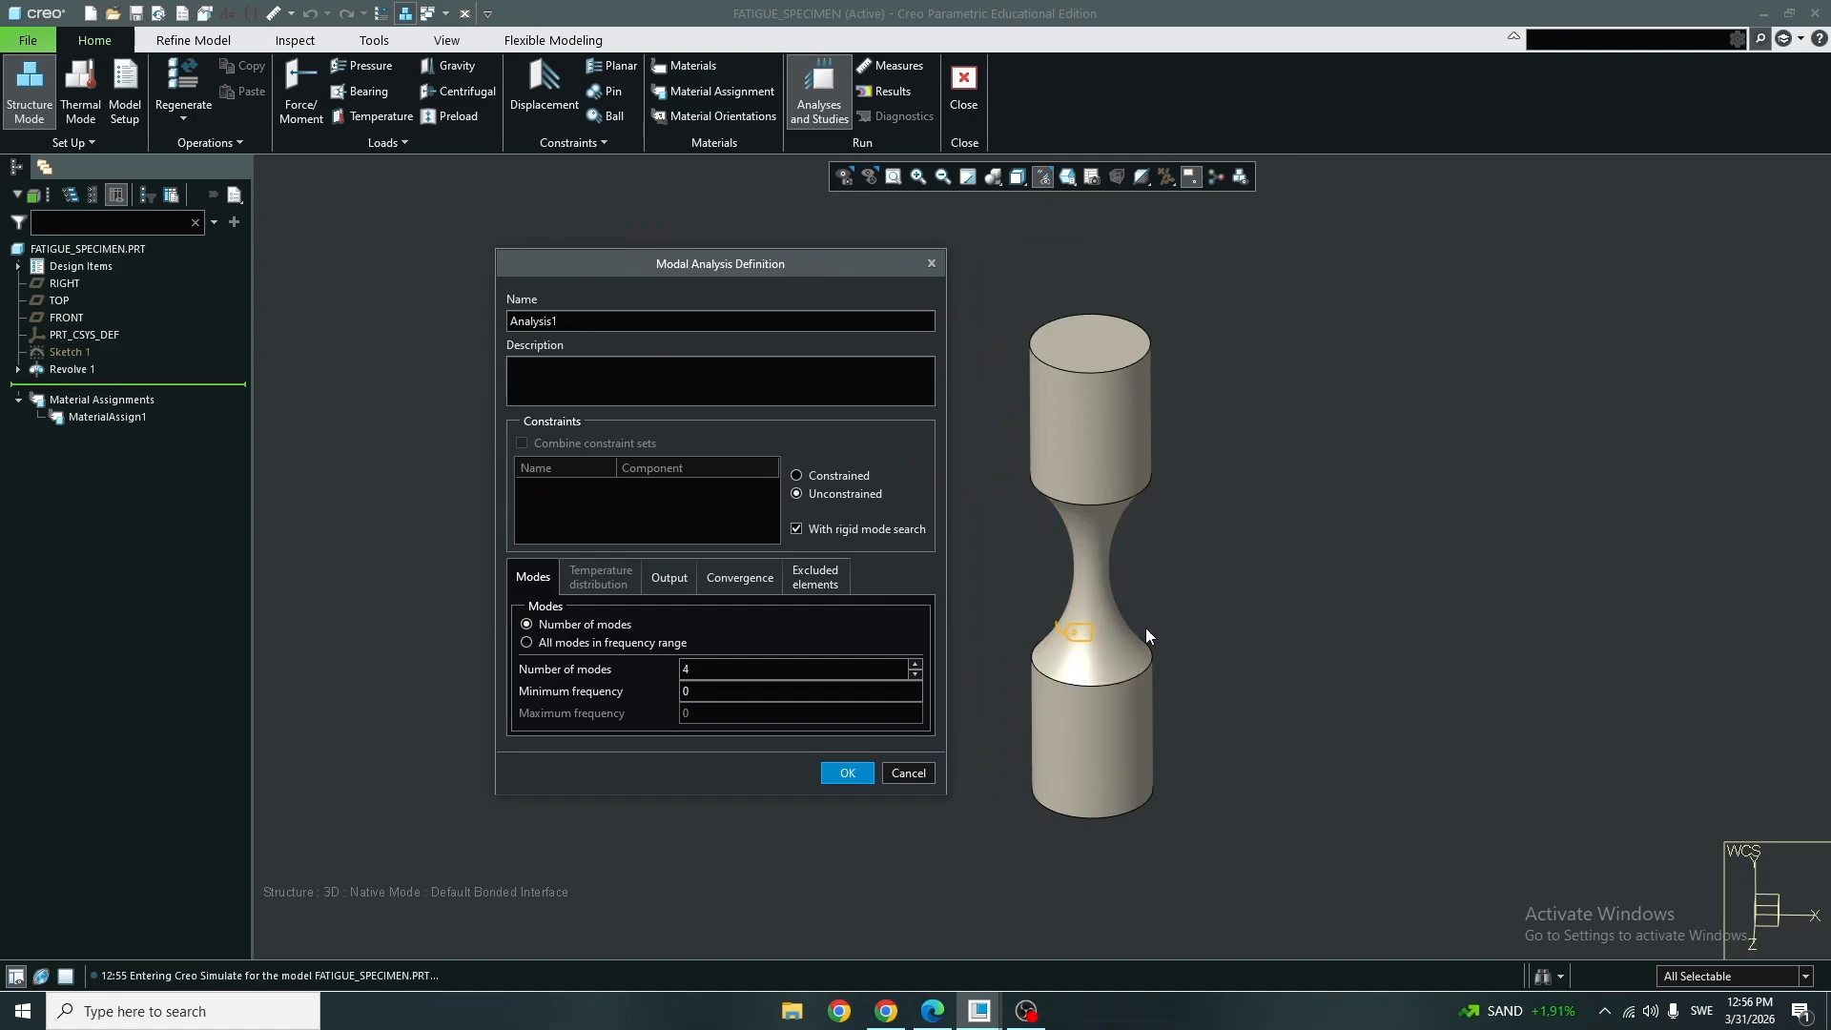
pyautogui.moveTo(1171, 491)
pyautogui.mouseDown(button='middle')
pyautogui.moveTo(1169, 422)
pyautogui.moveTo(1169, 475)
pyautogui.mouseUp(button='middle')
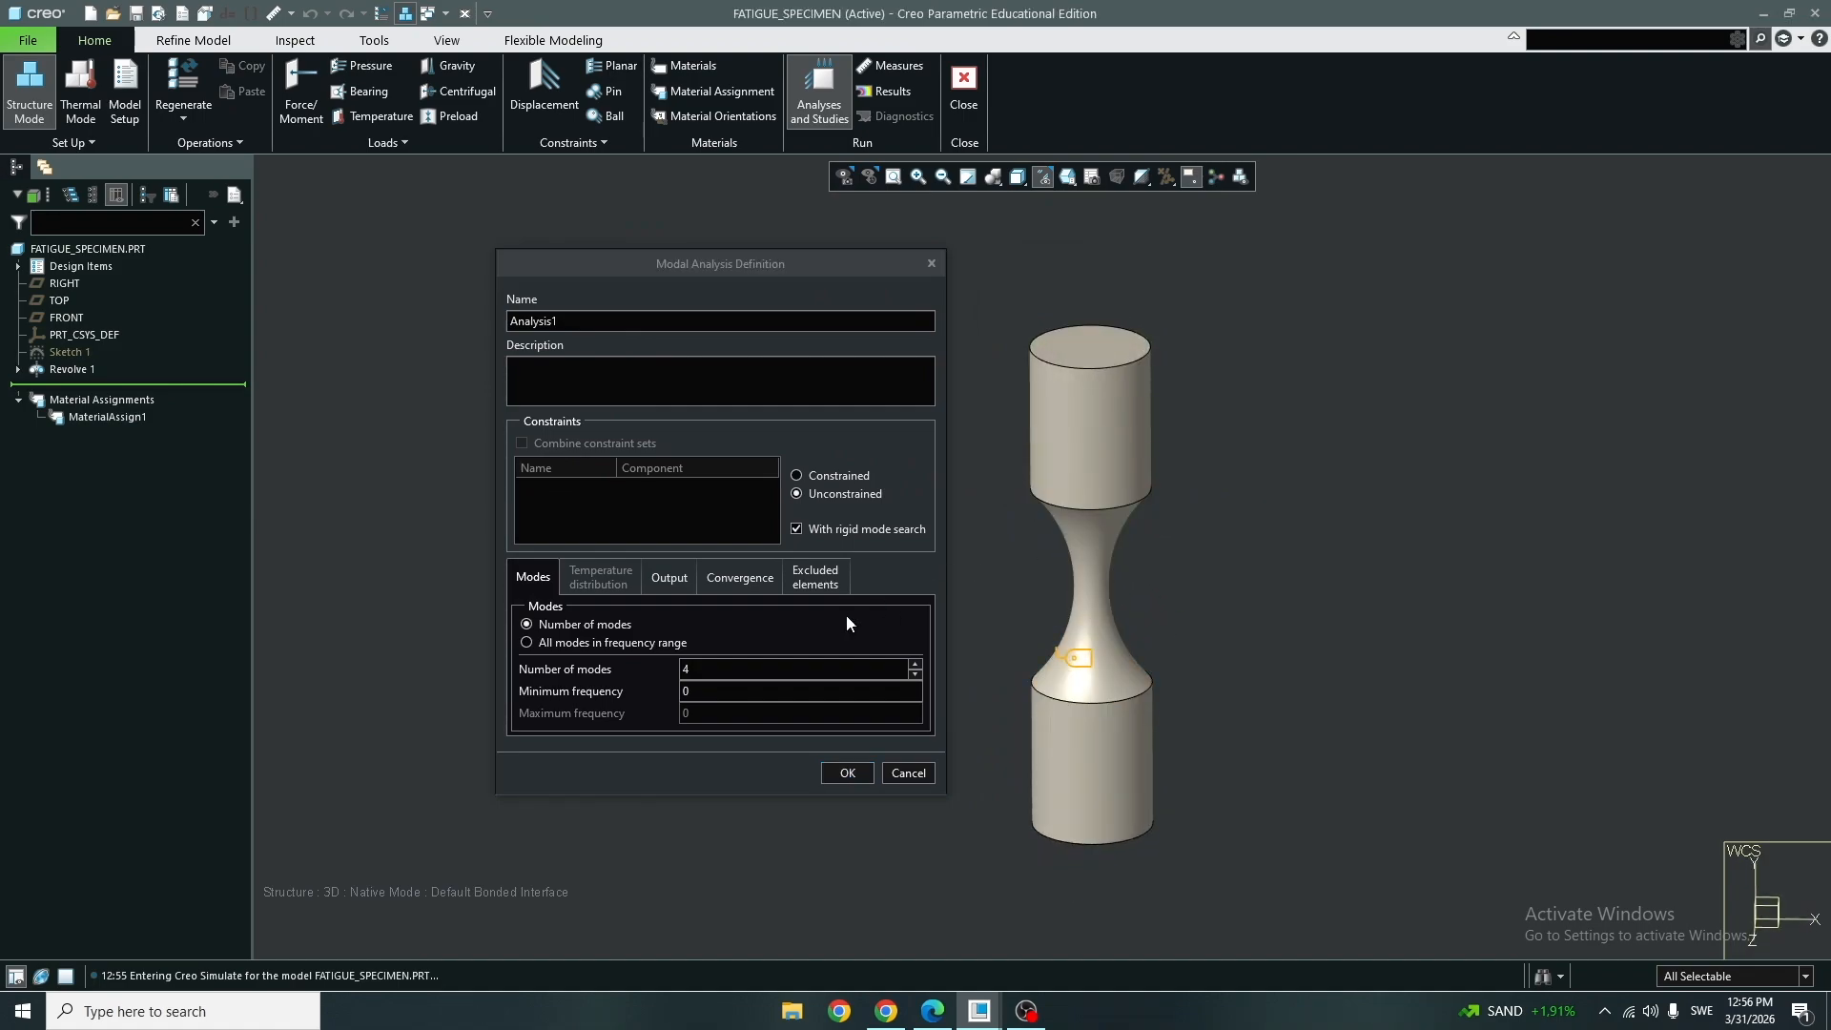
pyautogui.click(683, 690)
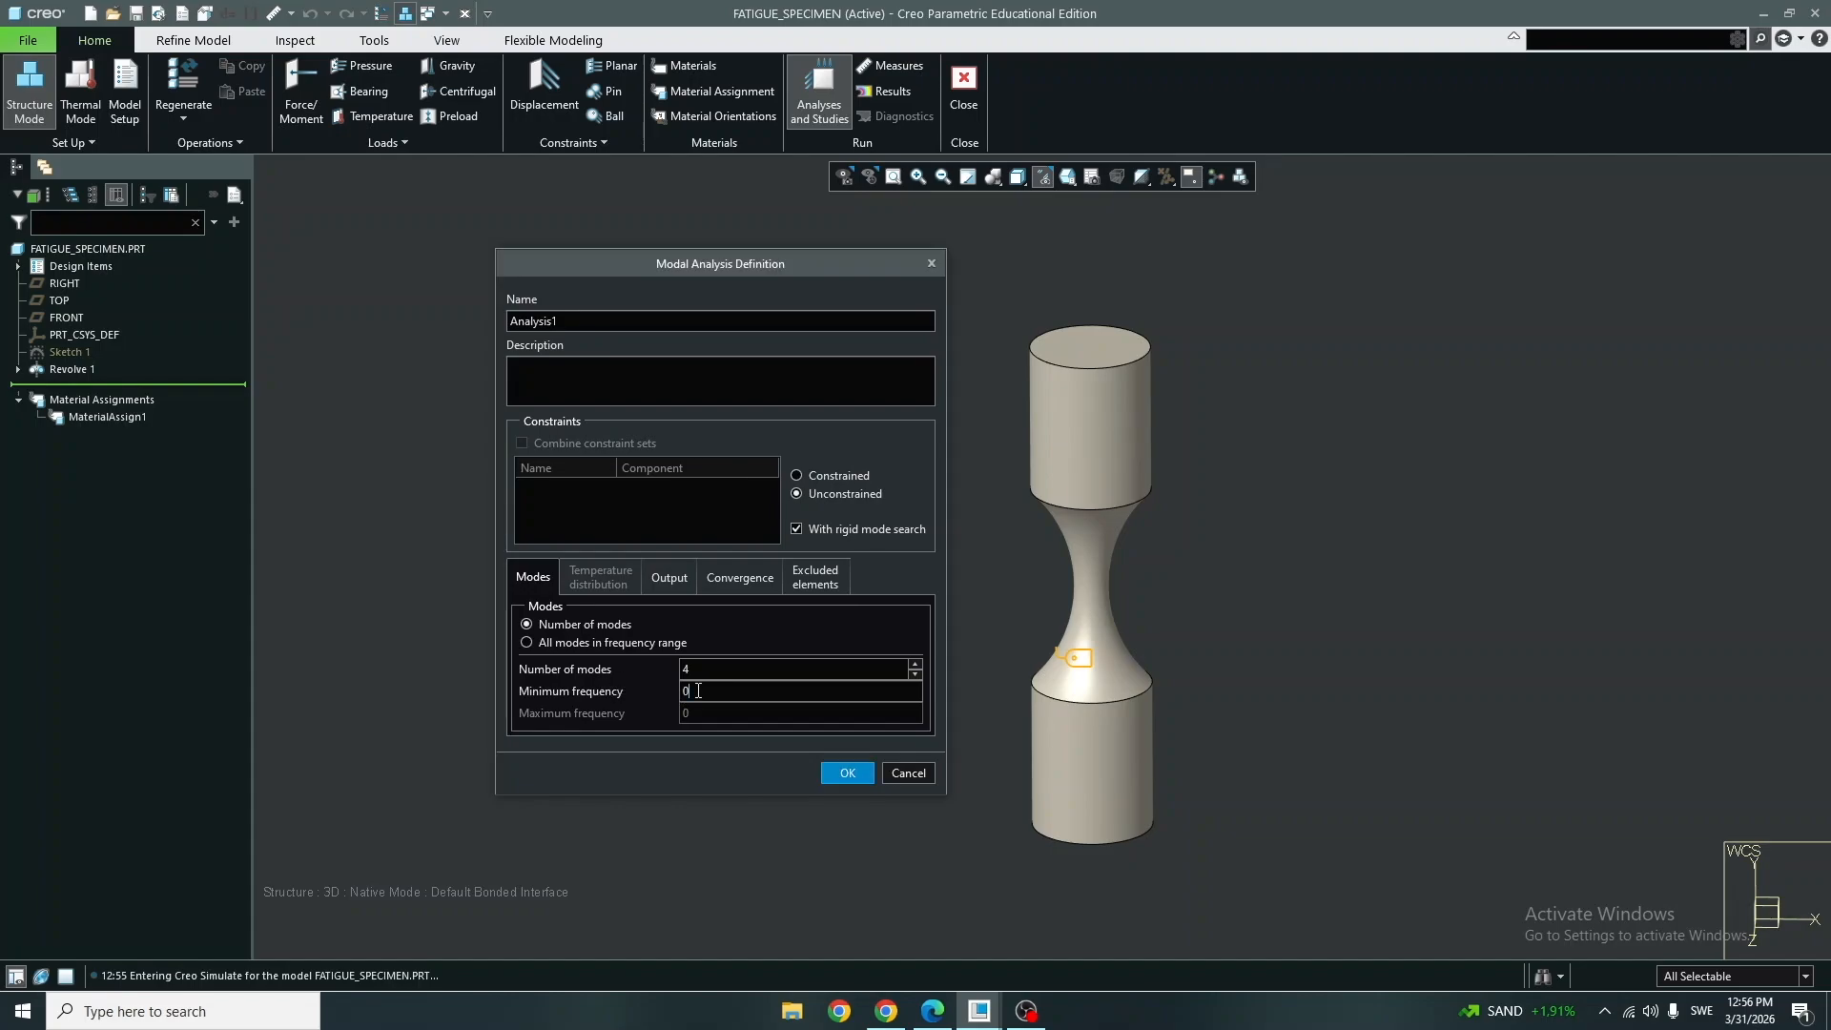
pyautogui.write('19000')
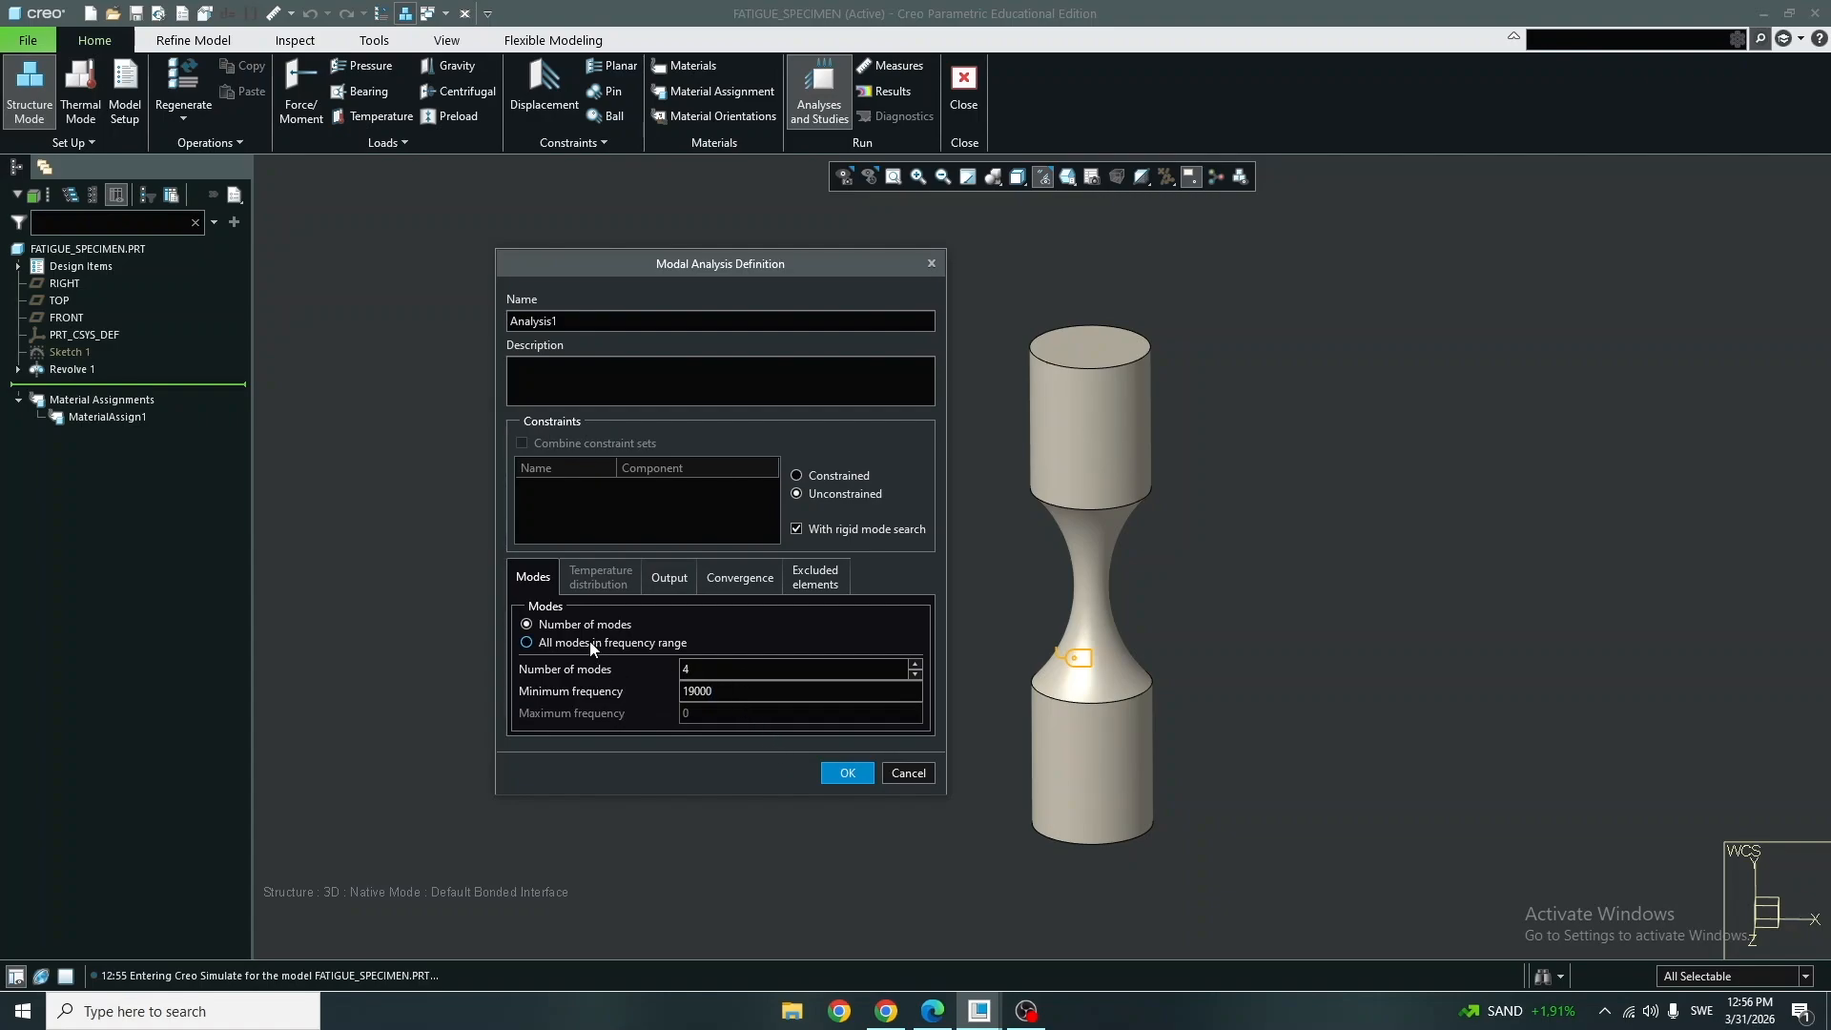
# Define the modal analysis by number of modes and set that number to 2.
pyautogui.click(592, 643)
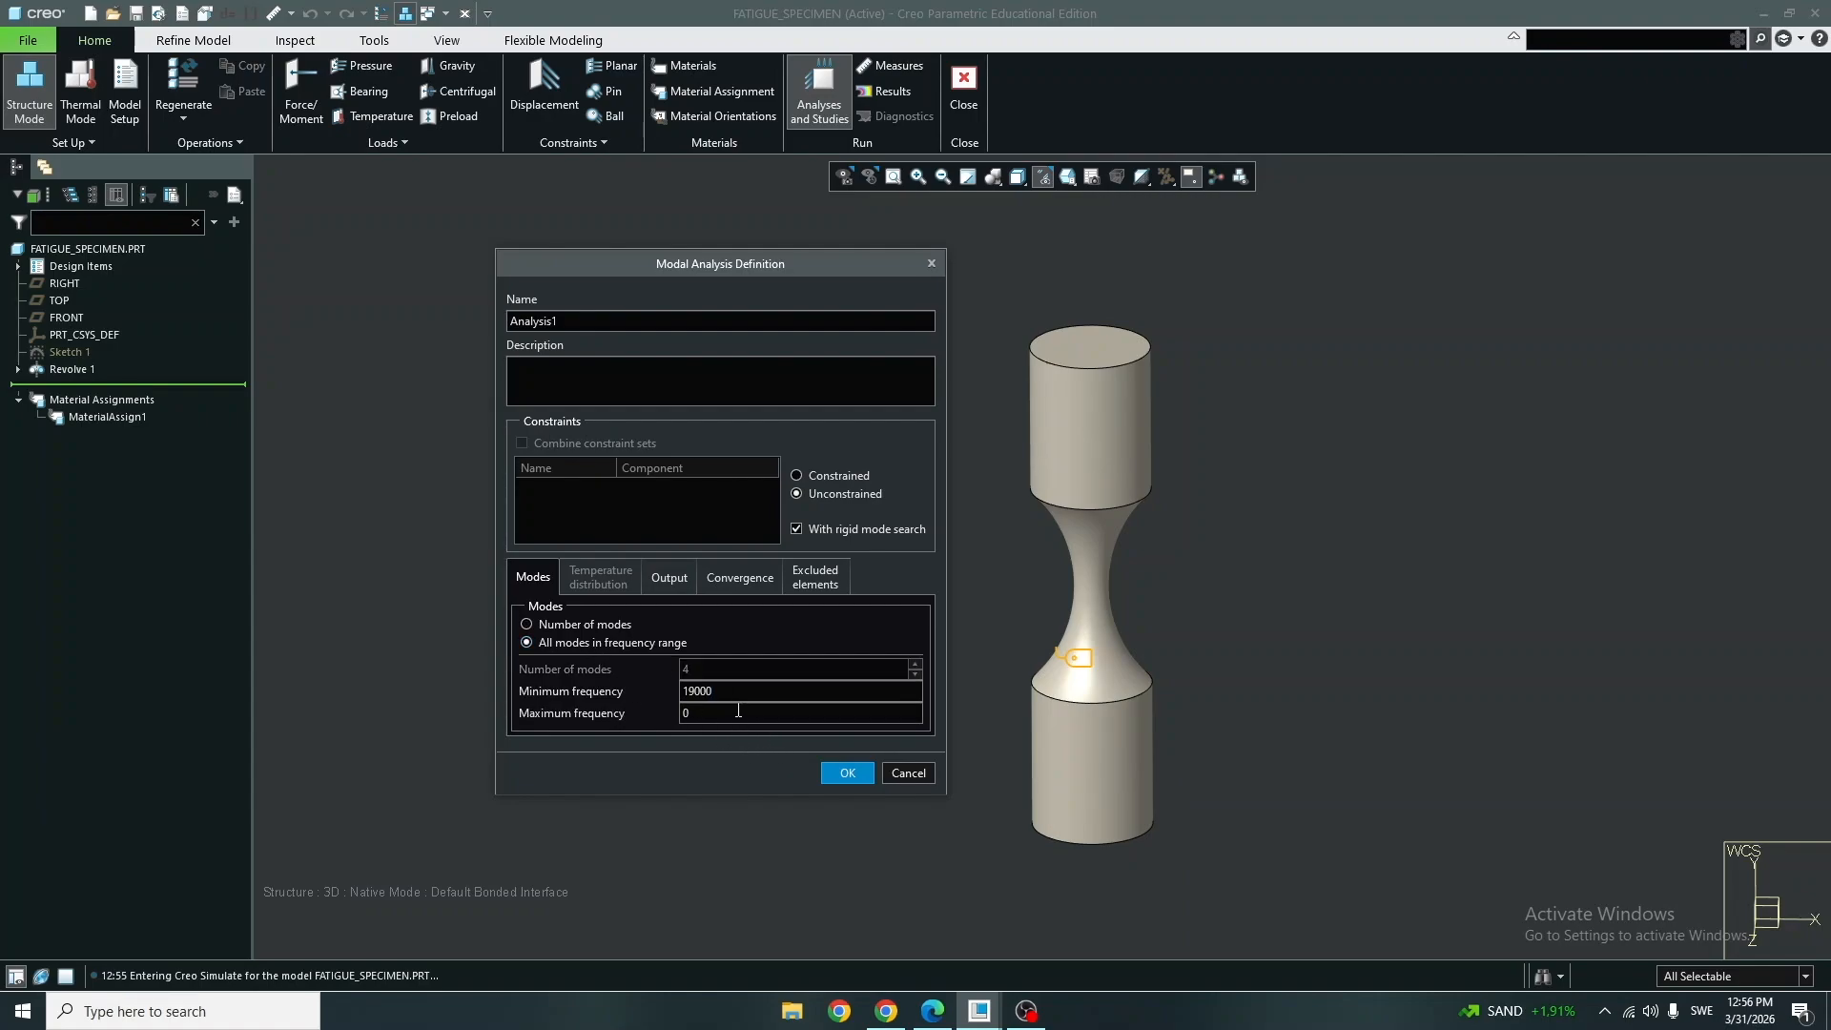
pyautogui.click(563, 626)
pyautogui.doubleClick(735, 669)
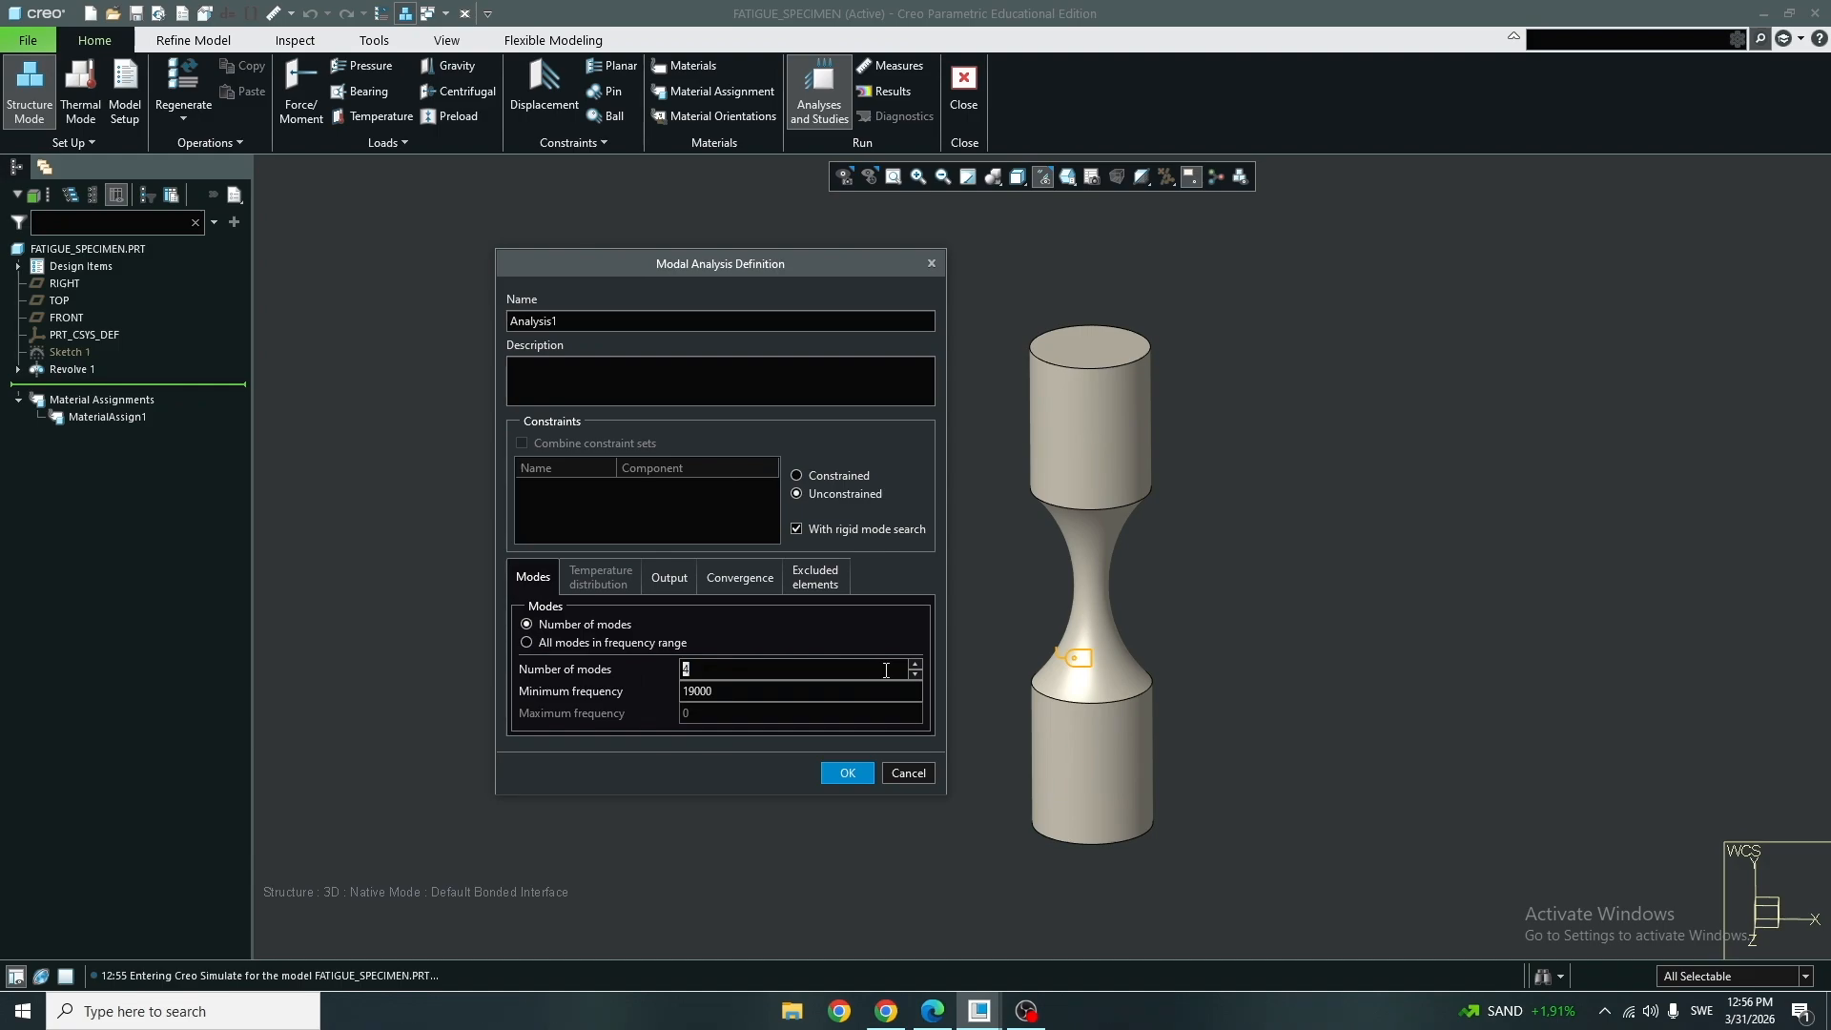
pyautogui.click(917, 675)
# Review the analysis's output, convergence and excluded-element settings, then accept the modal analysis definition.
pyautogui.click(668, 580)
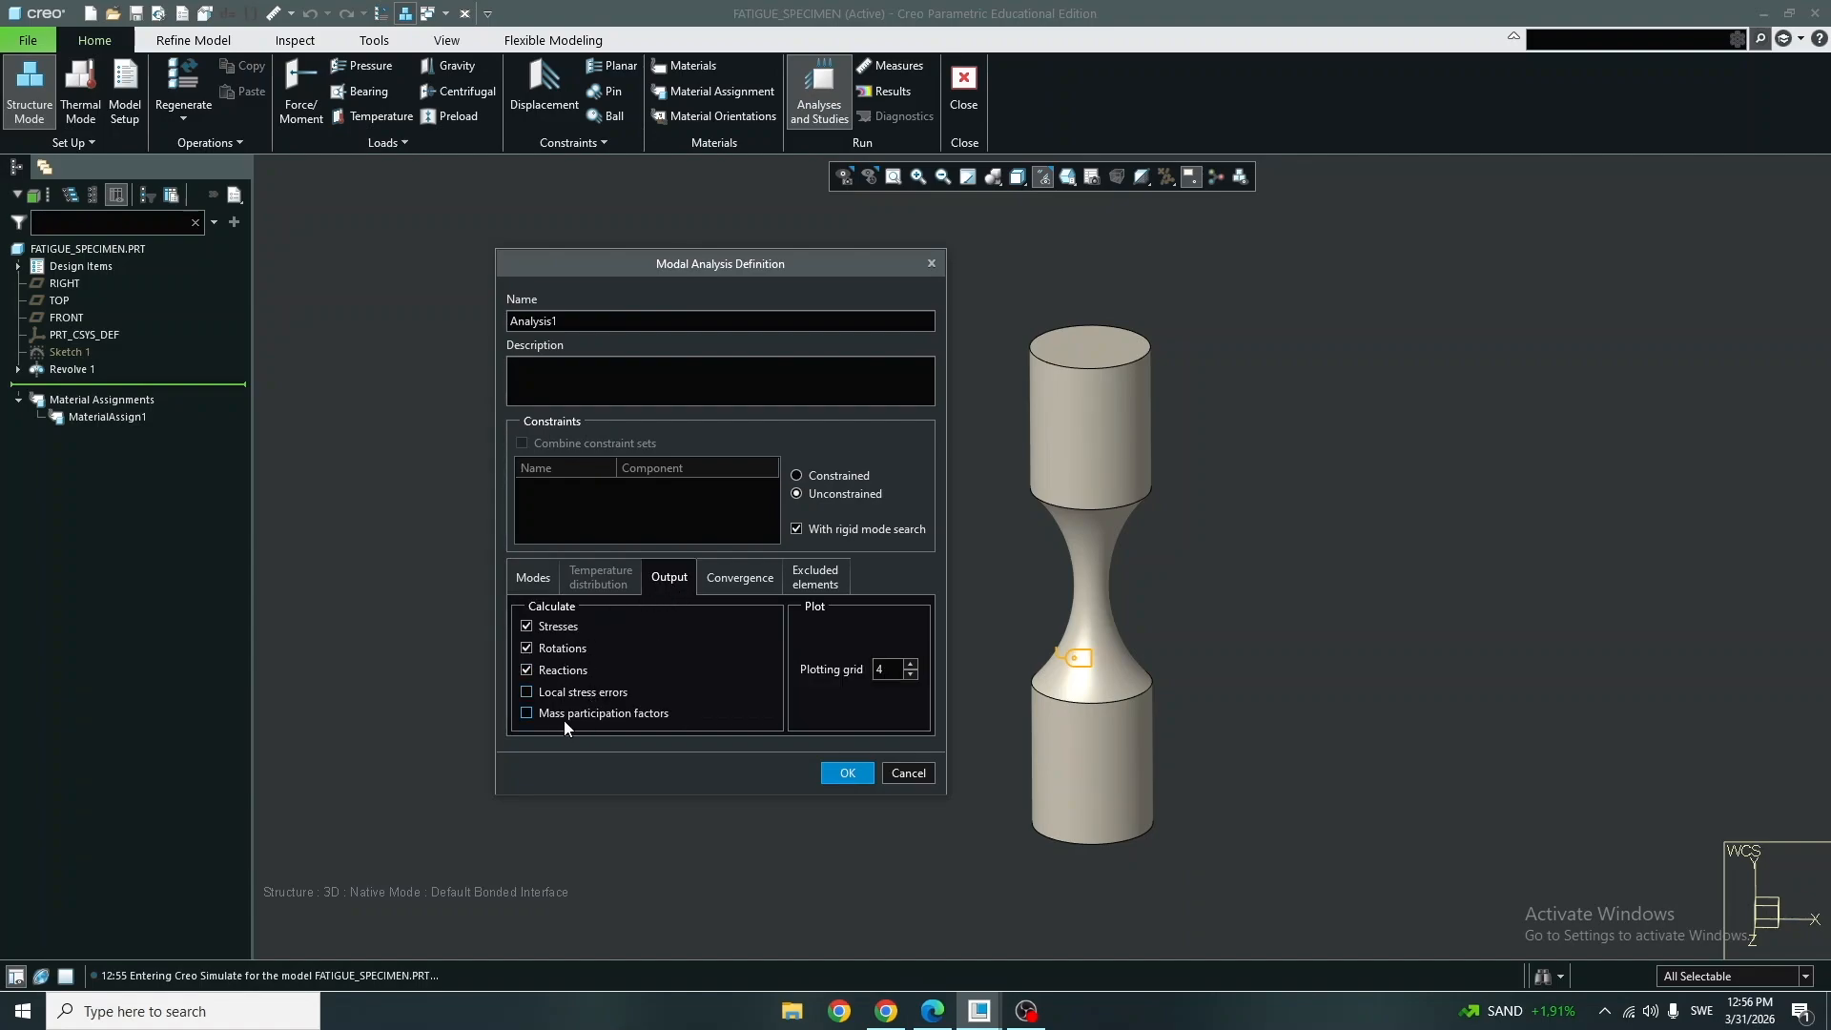
pyautogui.click(759, 575)
pyautogui.click(608, 645)
pyautogui.click(643, 601)
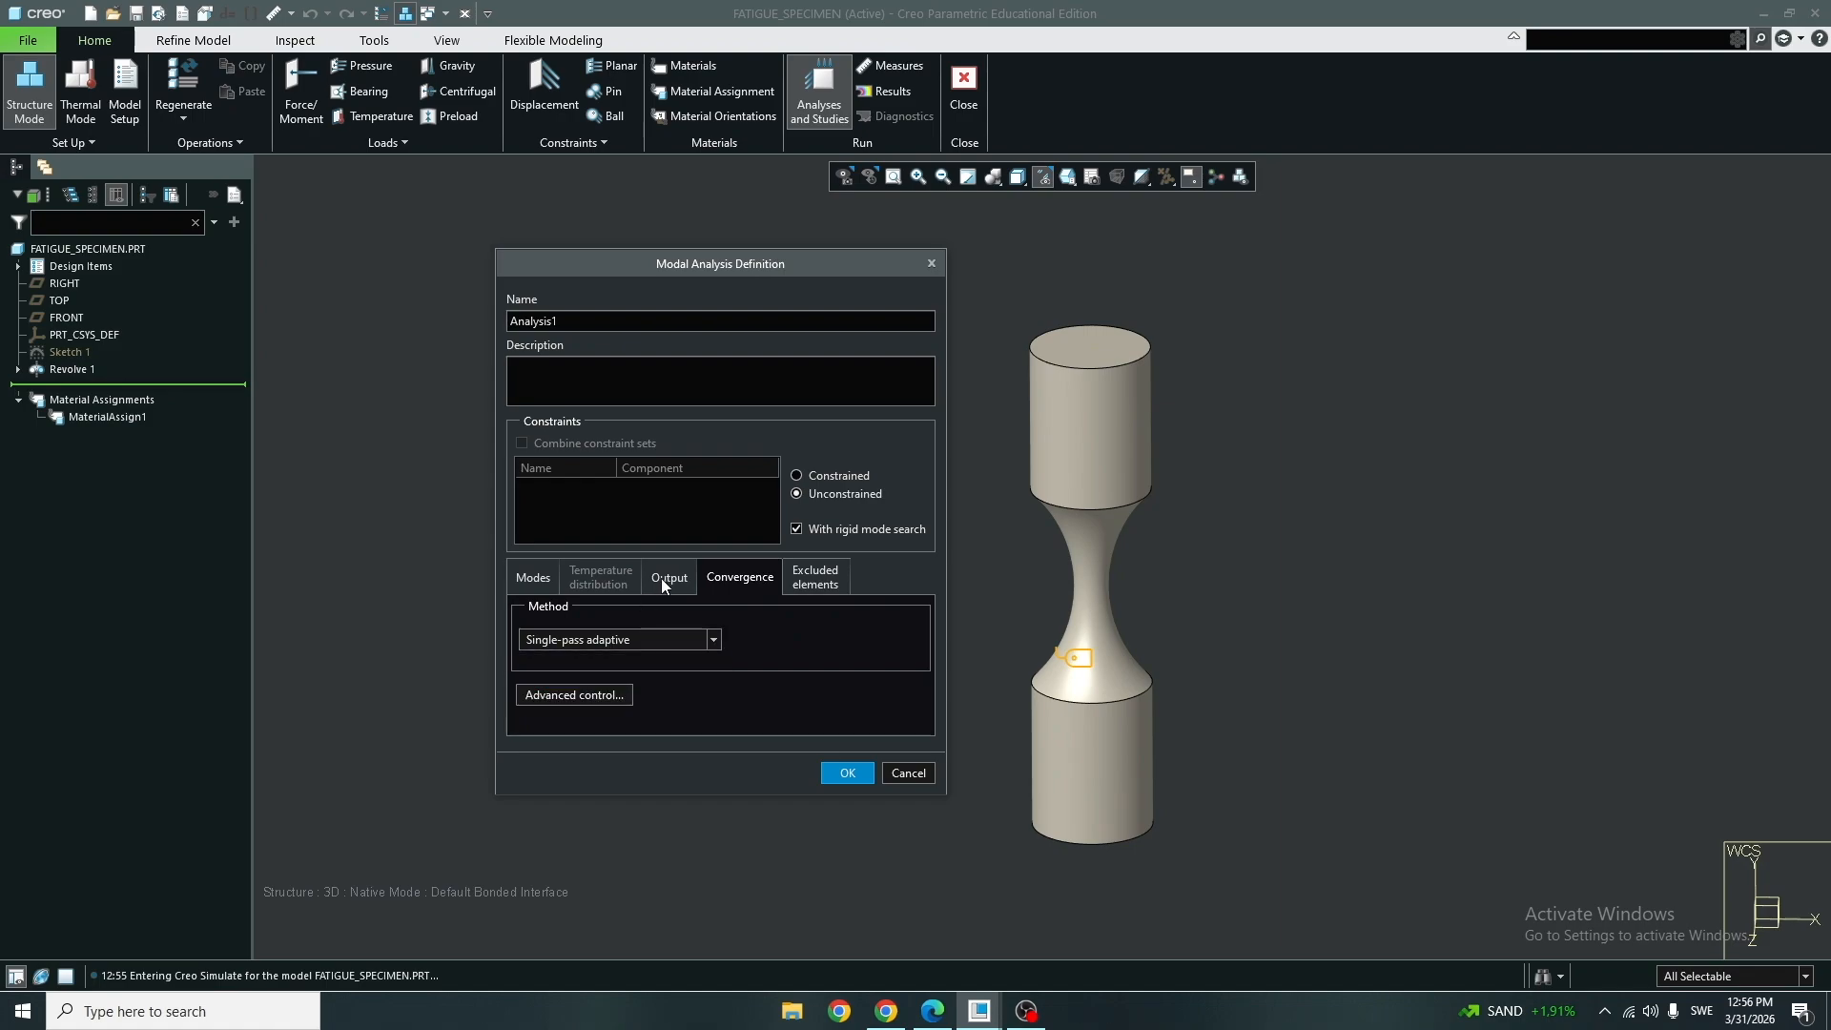
pyautogui.click(838, 587)
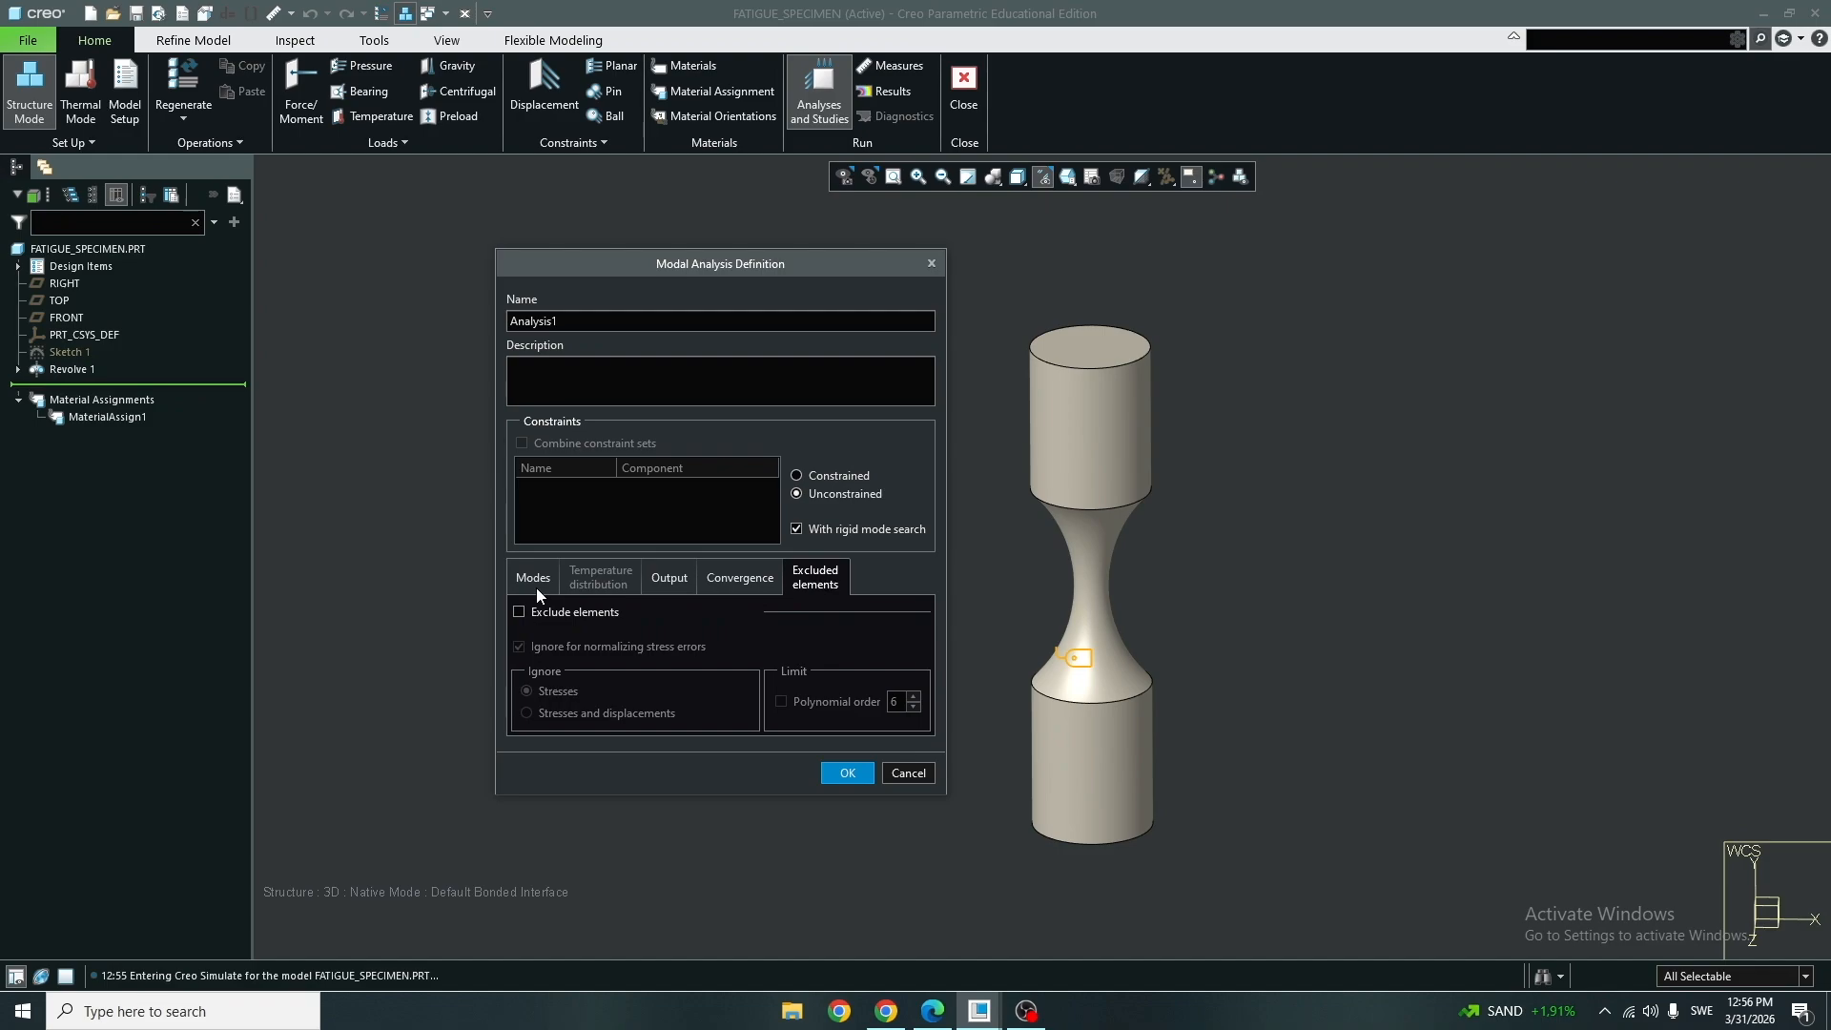
pyautogui.click(536, 584)
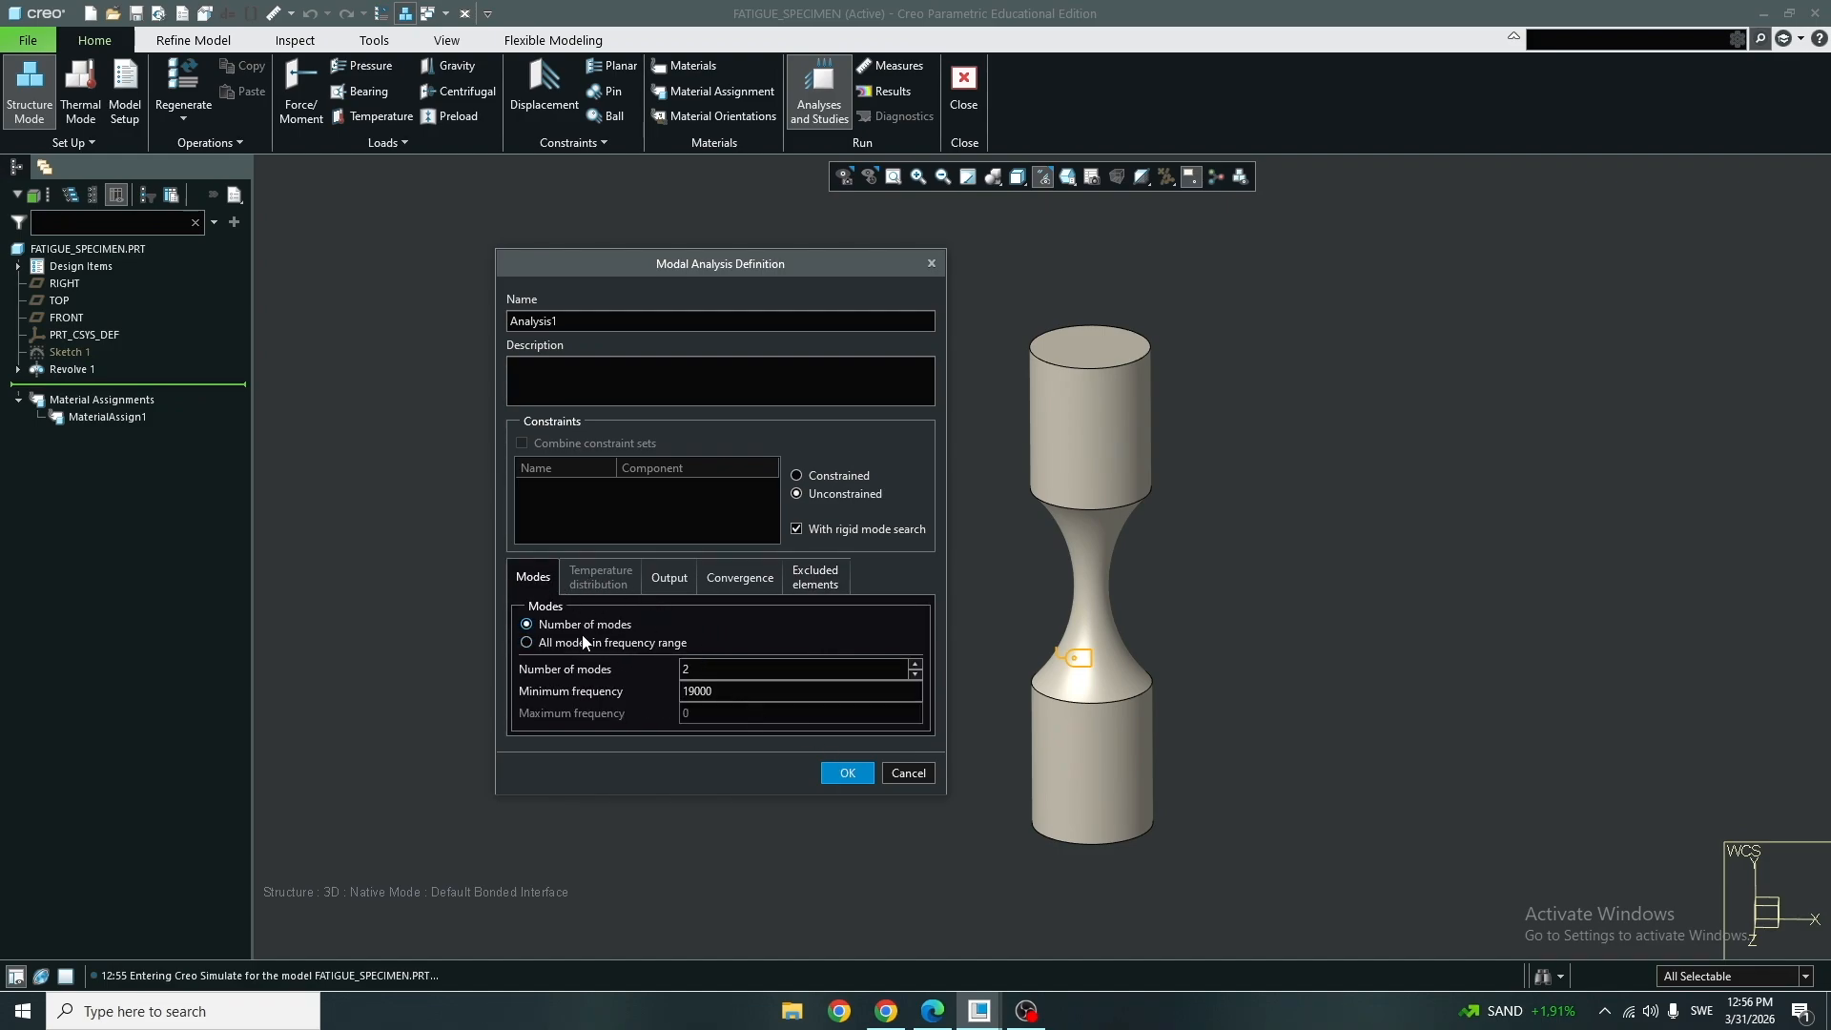
pyautogui.click(830, 774)
# Rename the modal analysis as modal_analysis and run it with interactive diagnostics.
pyautogui.rightClick(566, 496)
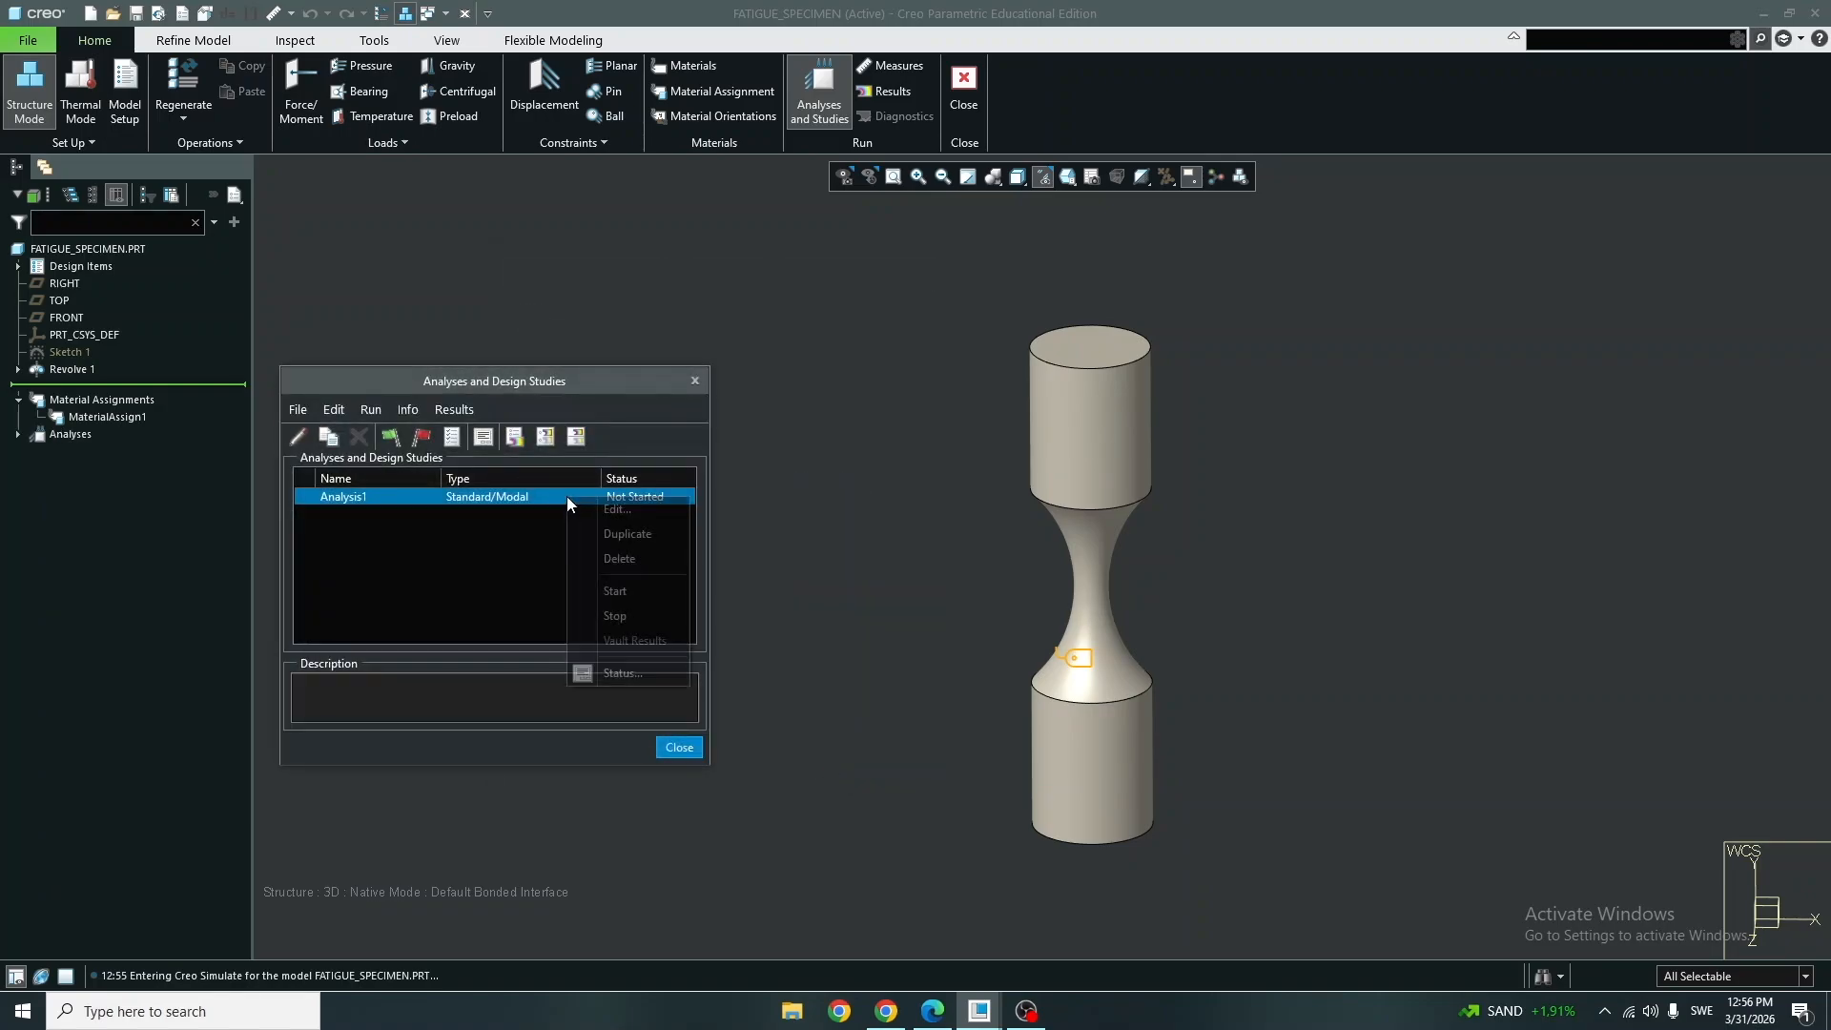
pyautogui.click(616, 502)
pyautogui.moveTo(784, 295); pyautogui.dragTo(522, 313)
pyautogui.write('mod')
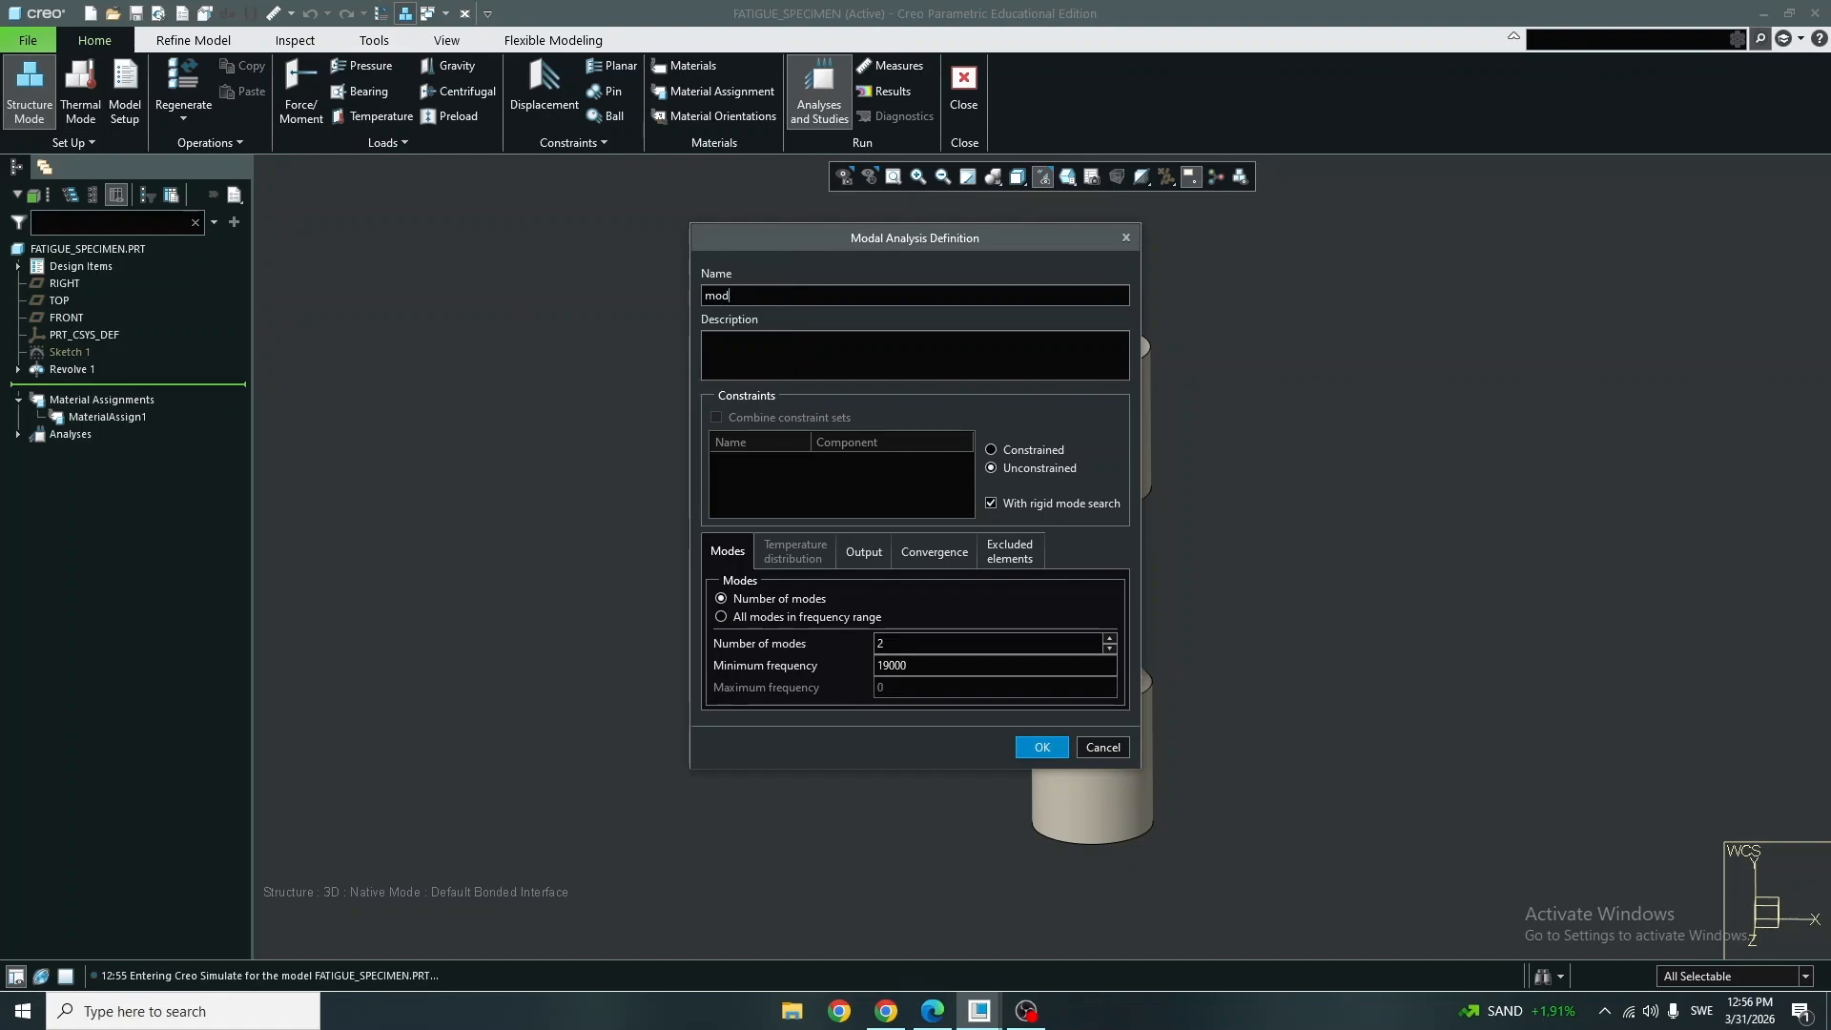
pyautogui.write('al_analysis')
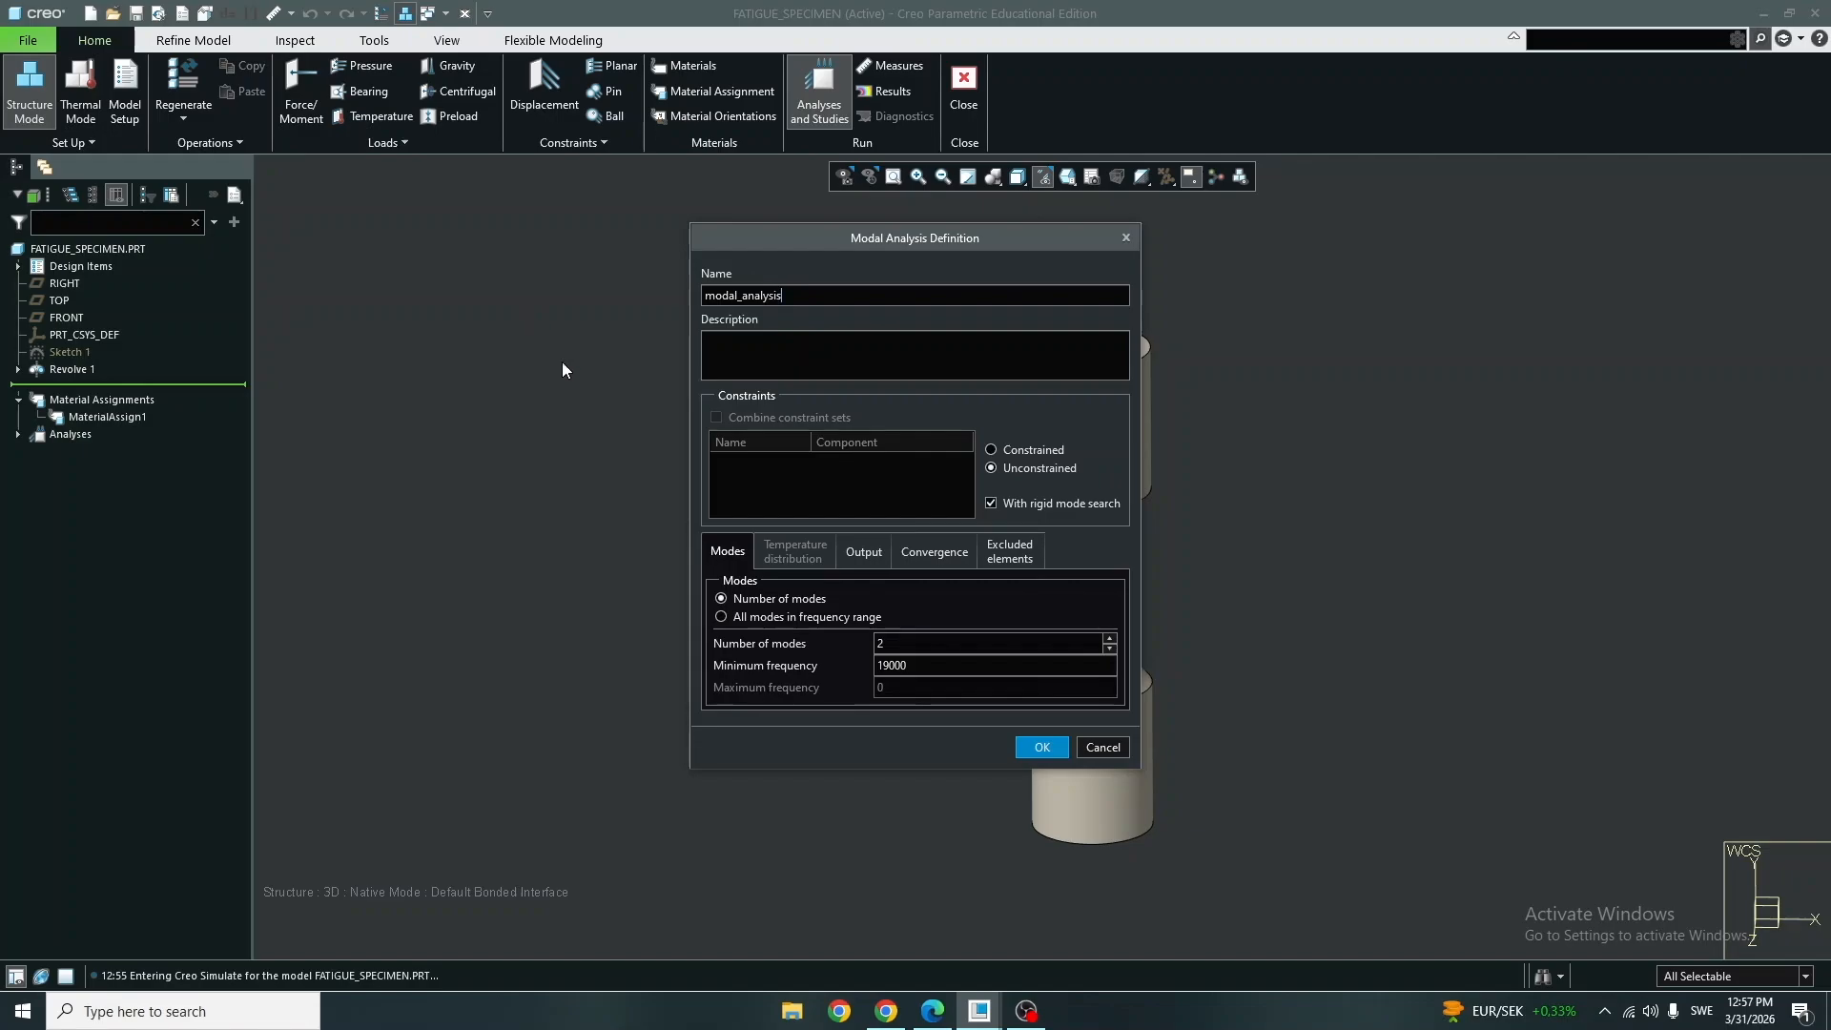
pyautogui.click(1040, 751)
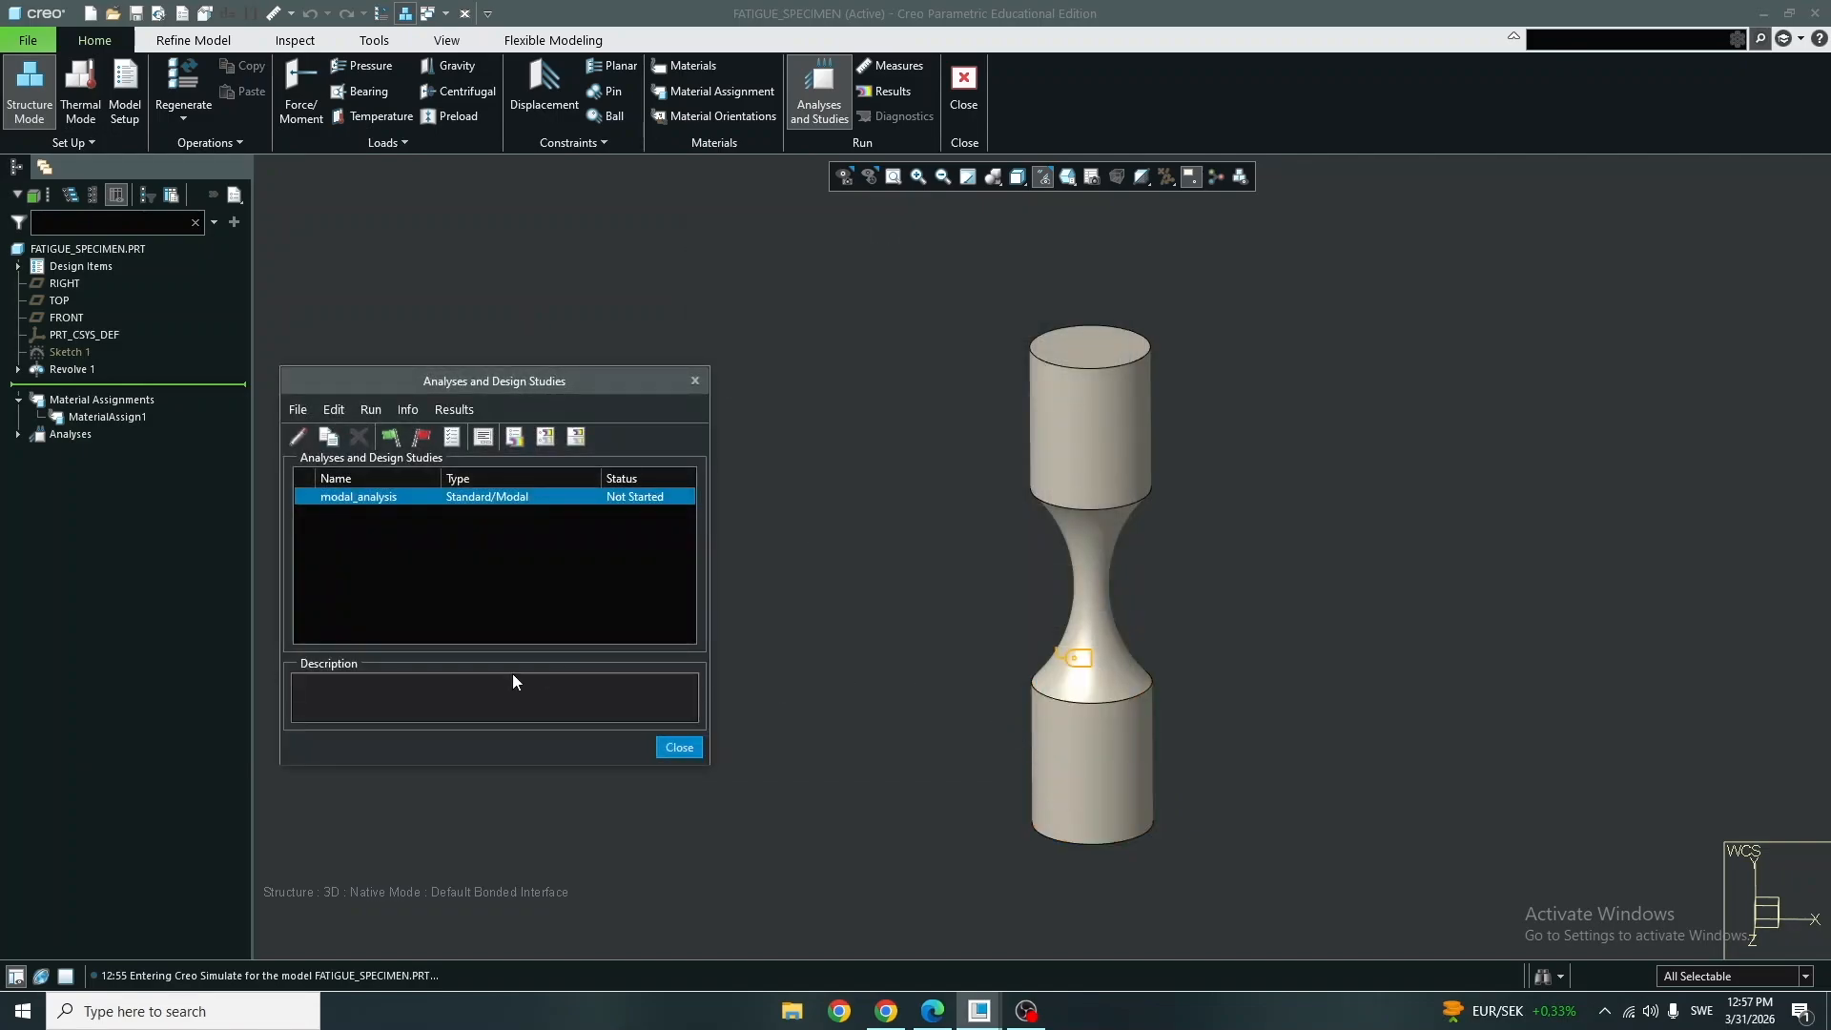
pyautogui.click(393, 438)
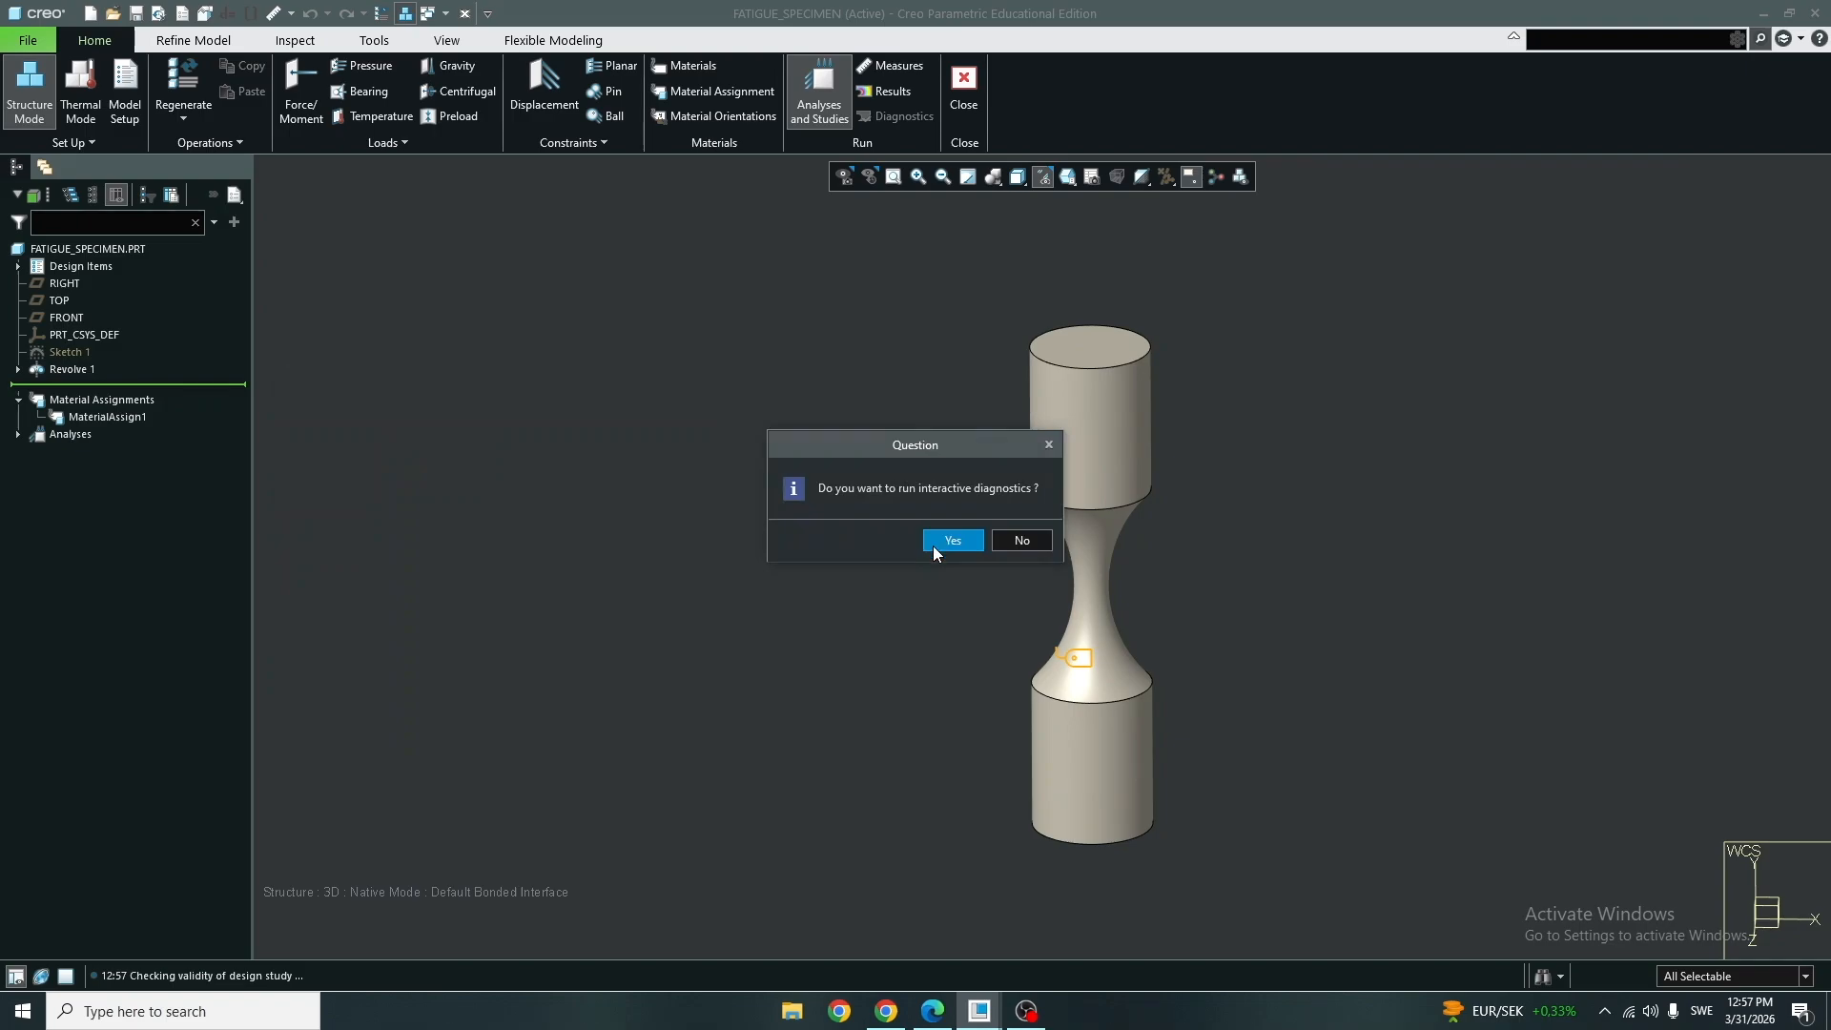
pyautogui.click(933, 544)
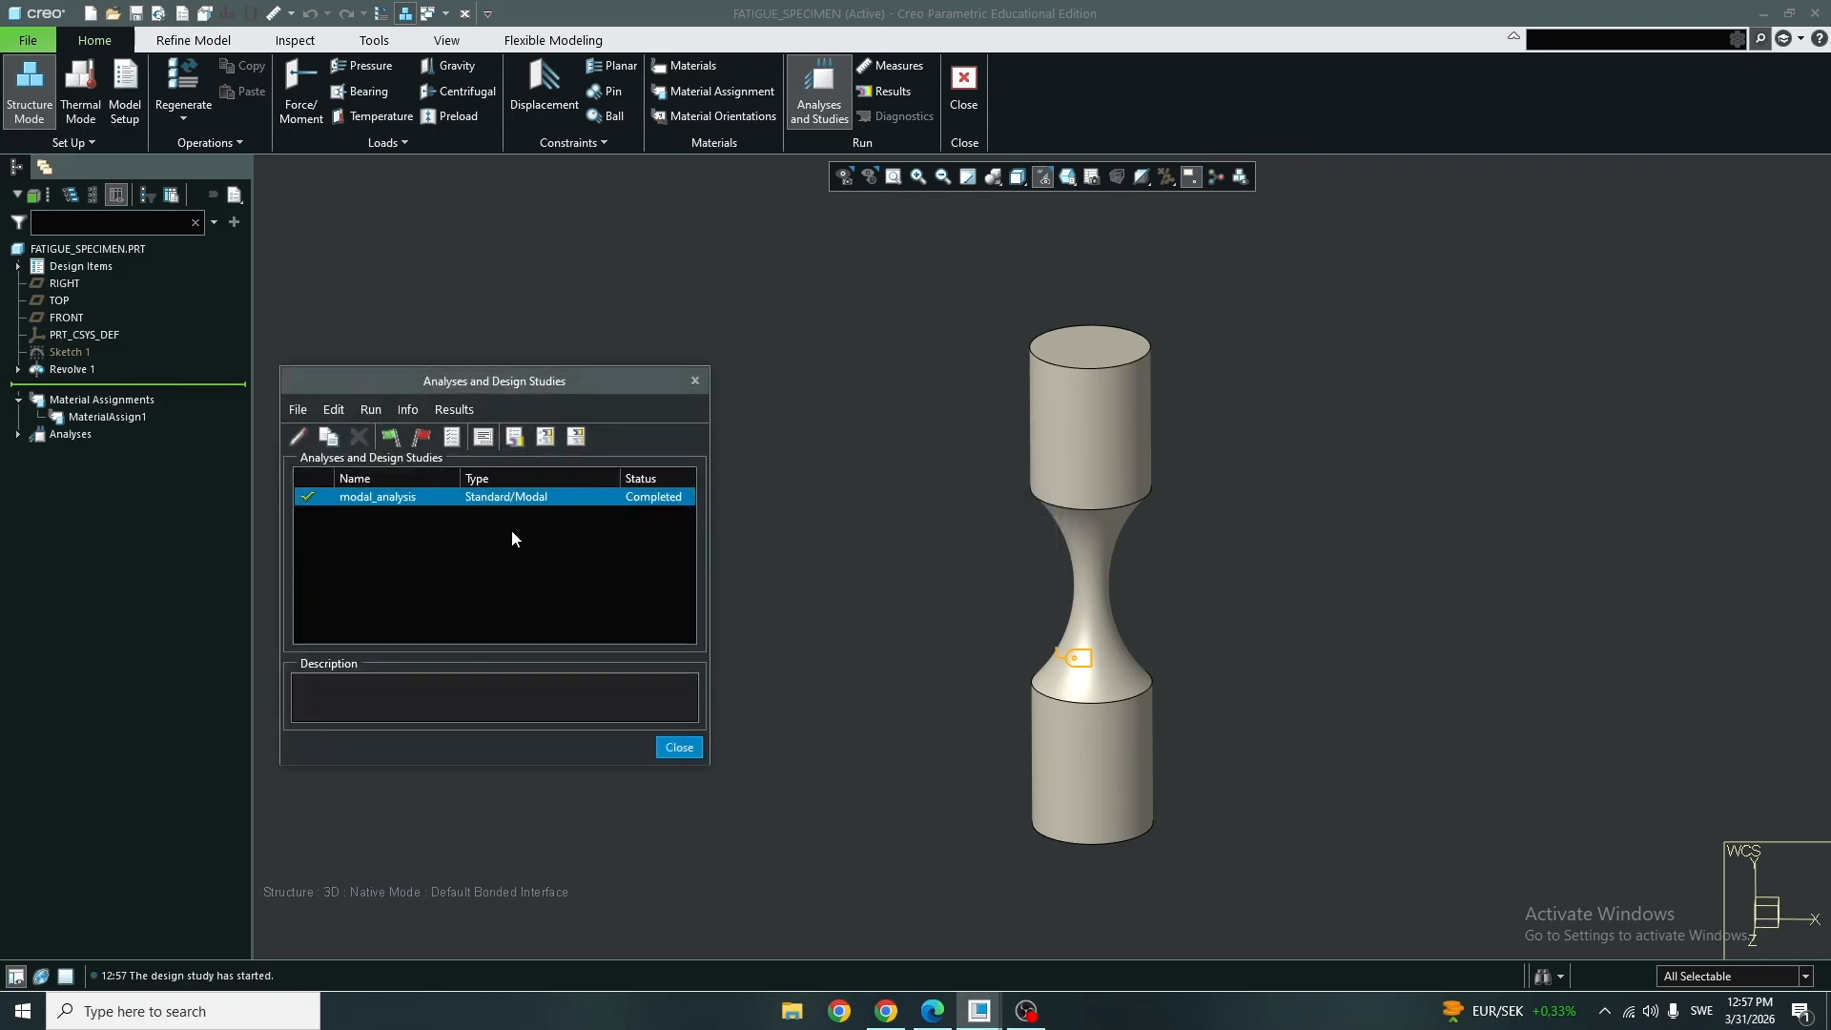
# Show the results of modal_analysis as an animated displacement magnitude fringe for Mode 1 with 28 frames.
pyautogui.click(514, 436)
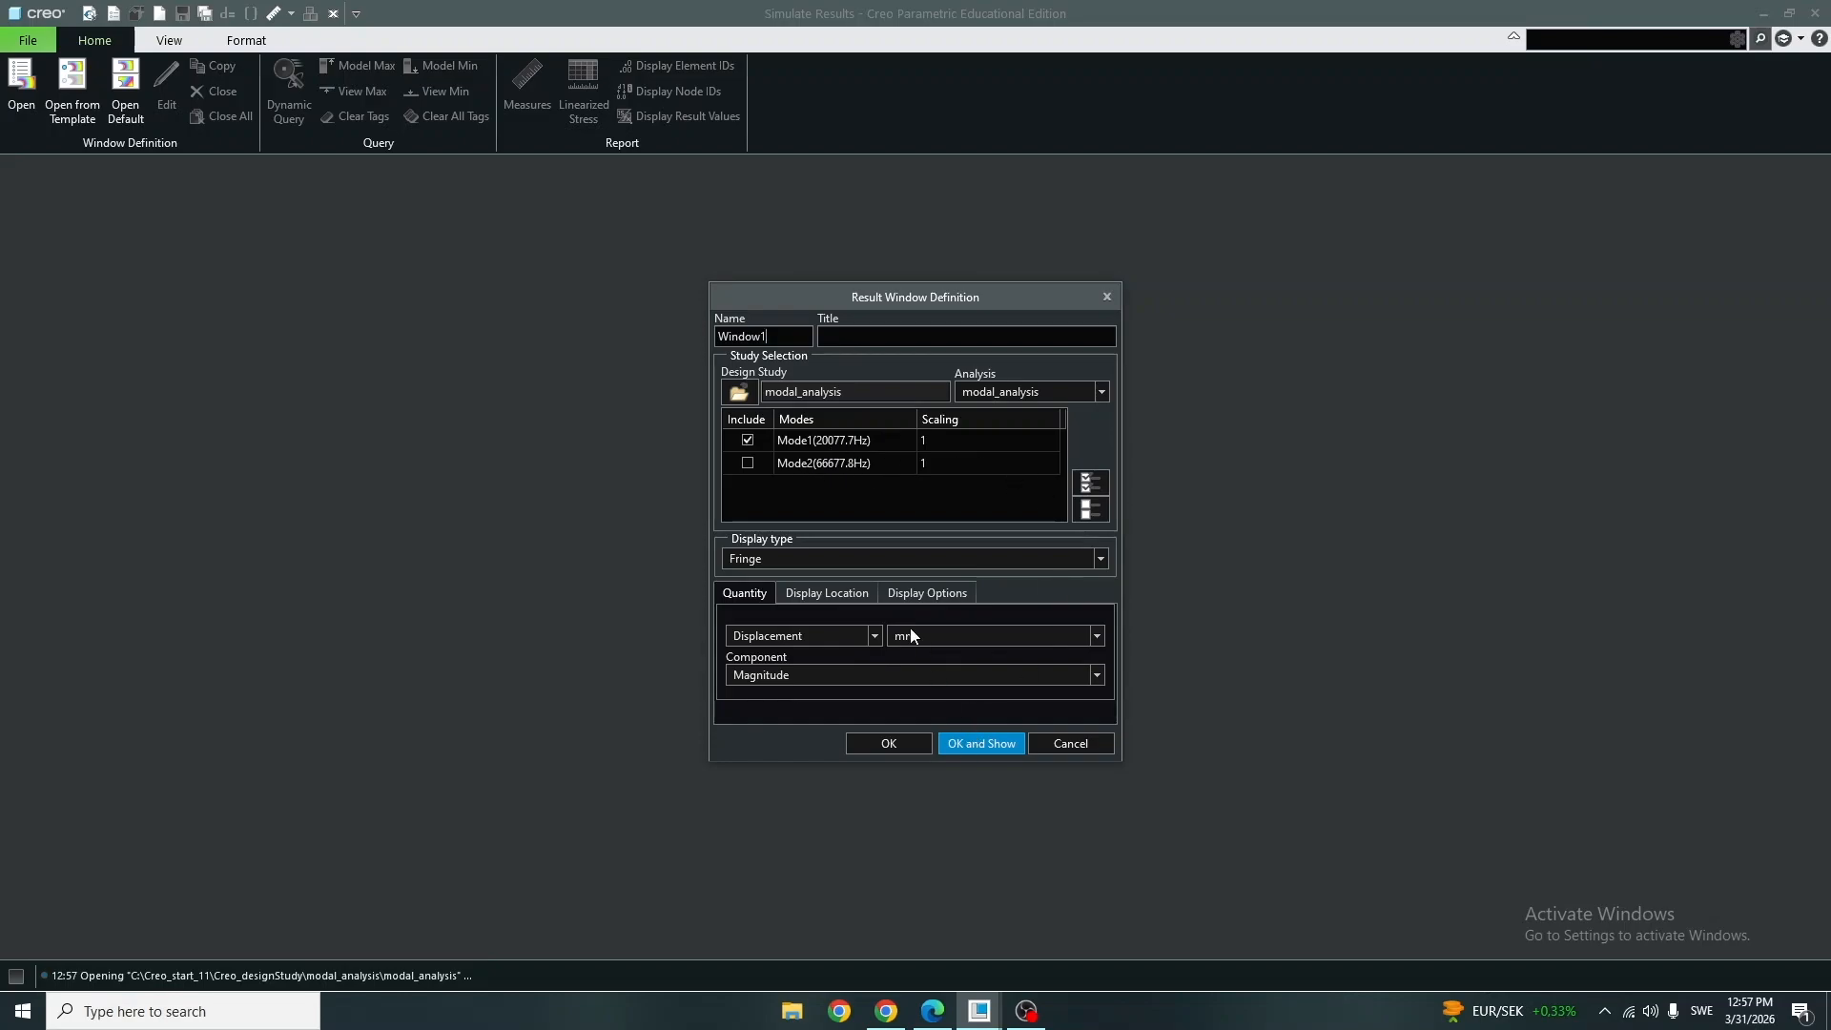
pyautogui.click(928, 594)
pyautogui.click(959, 796)
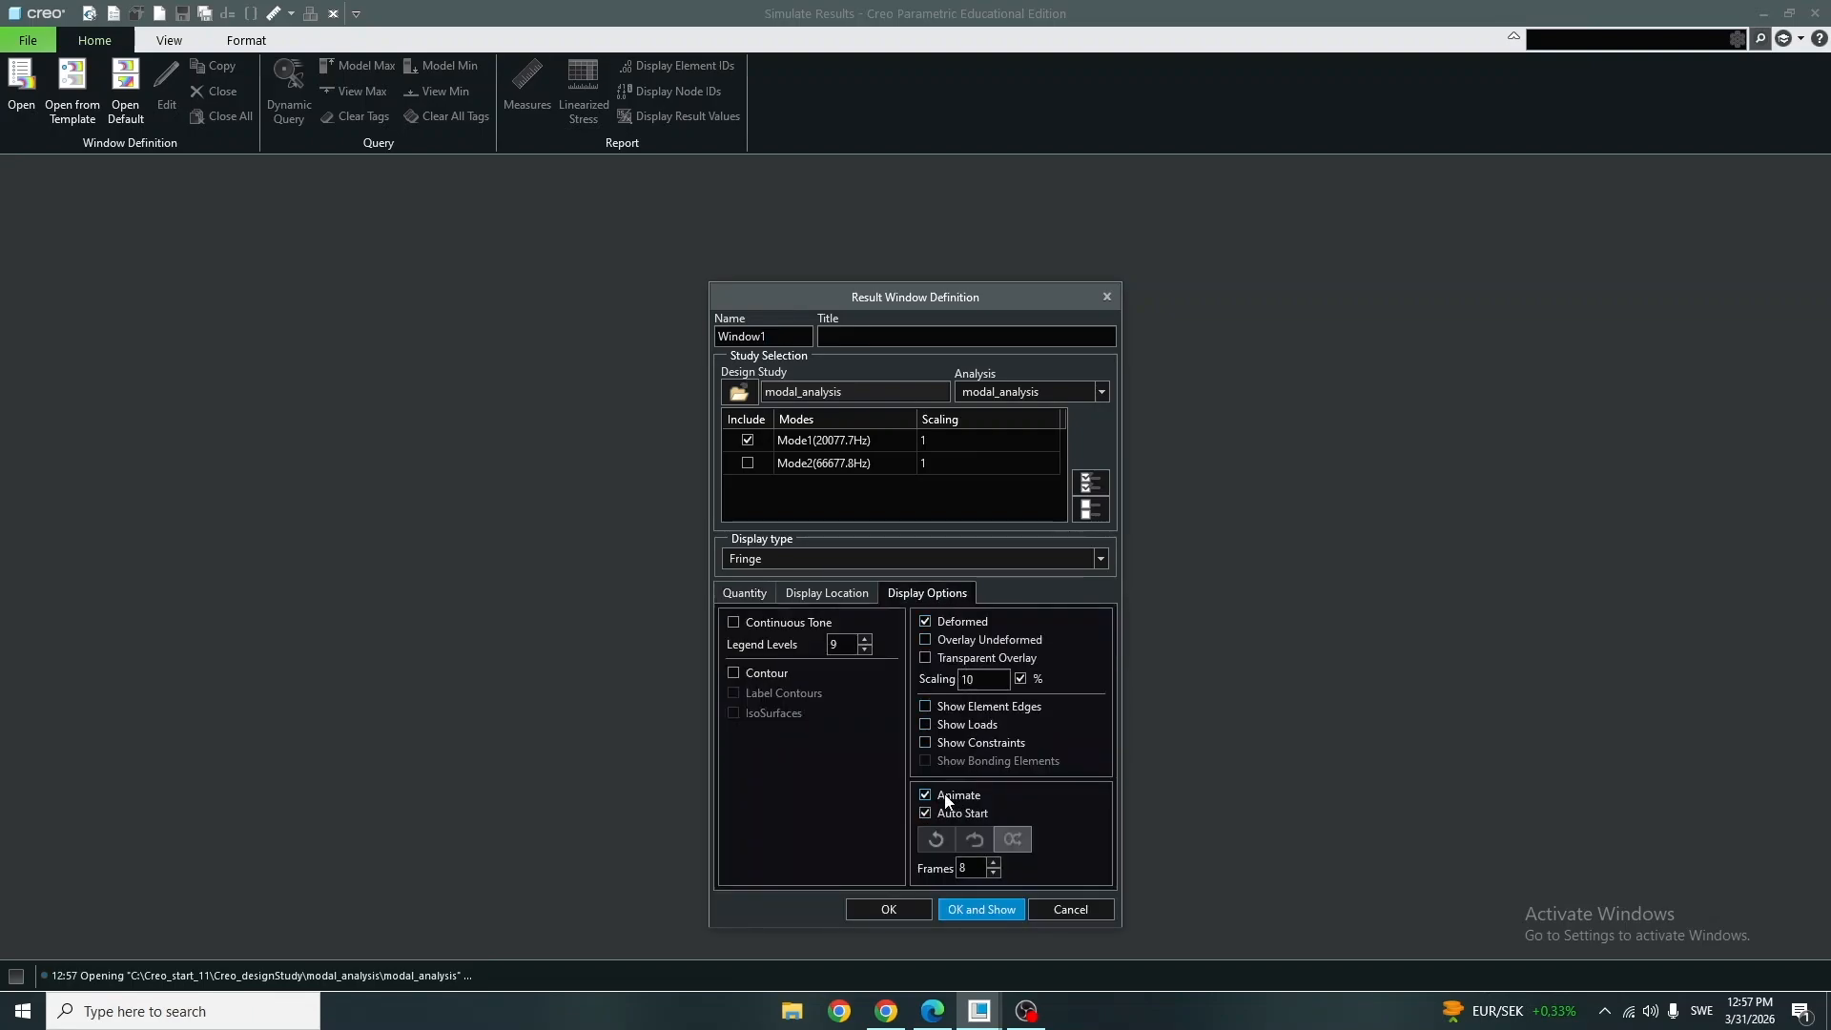
pyautogui.click(994, 863)
pyautogui.click(982, 909)
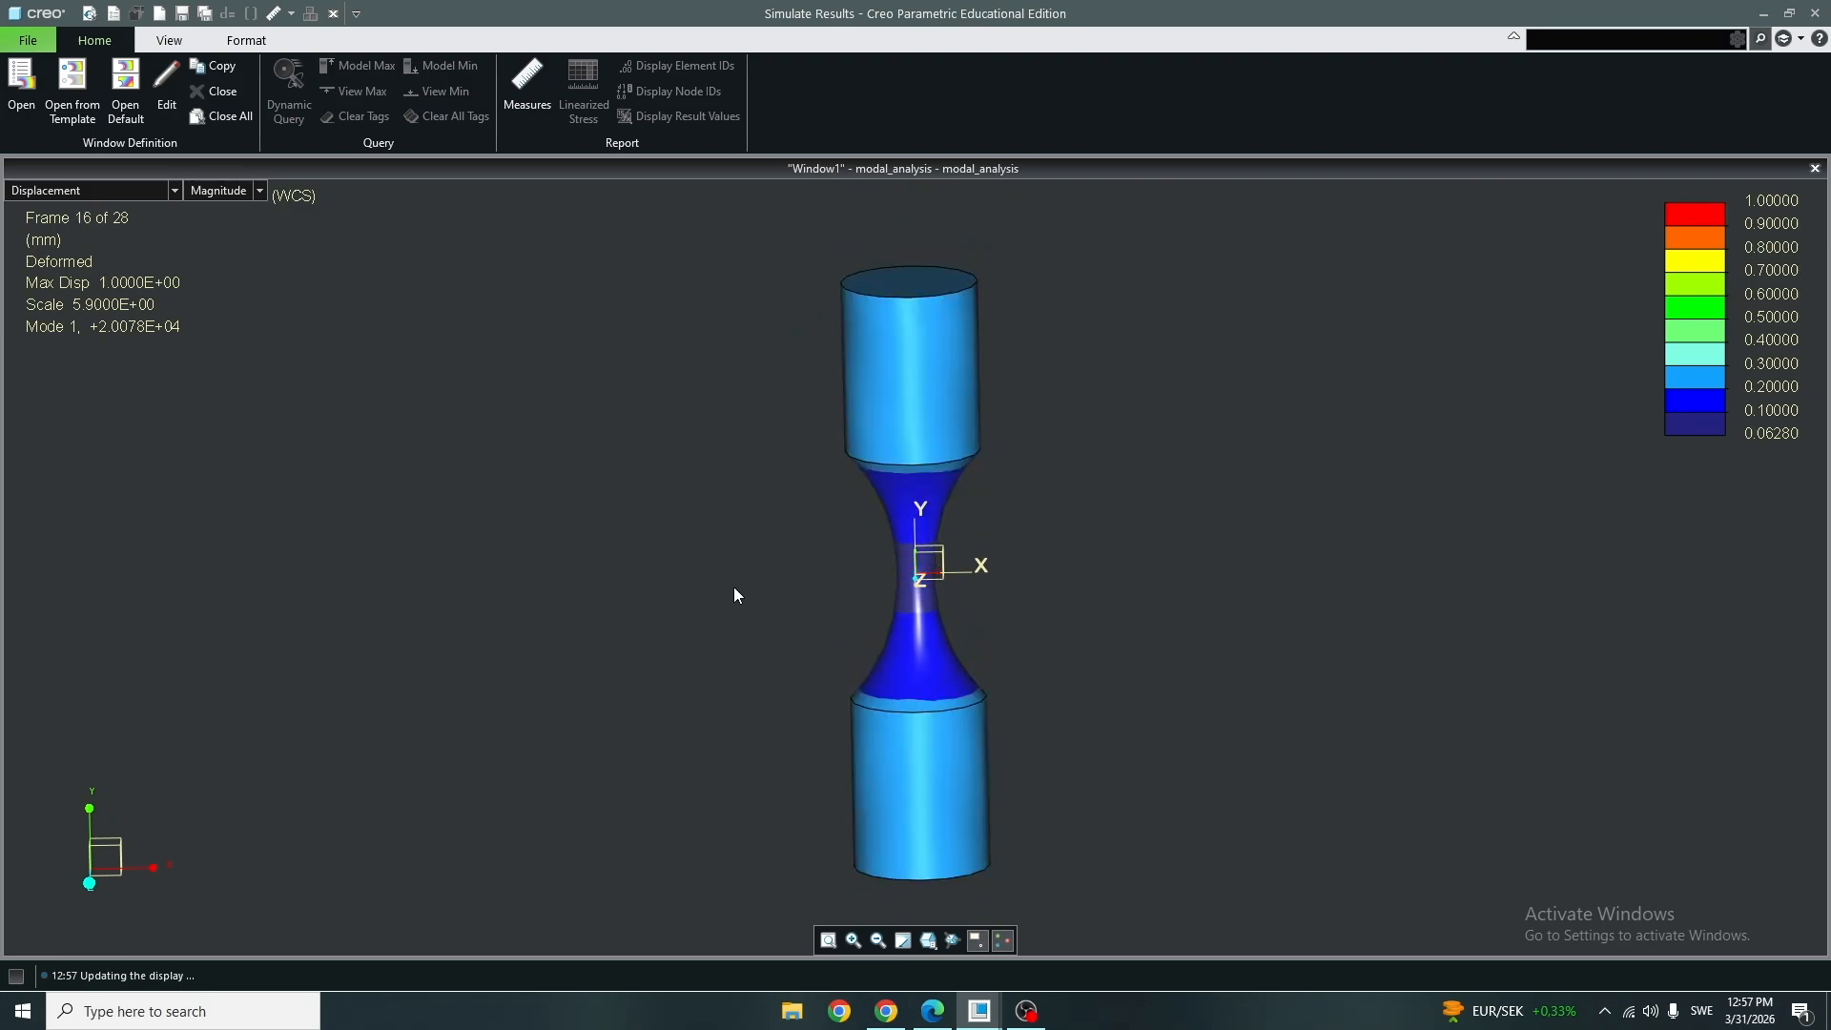
# Include Mode 2 in the result window, view its animation, and exit the results without saving.
pyautogui.doubleClick(627, 467)
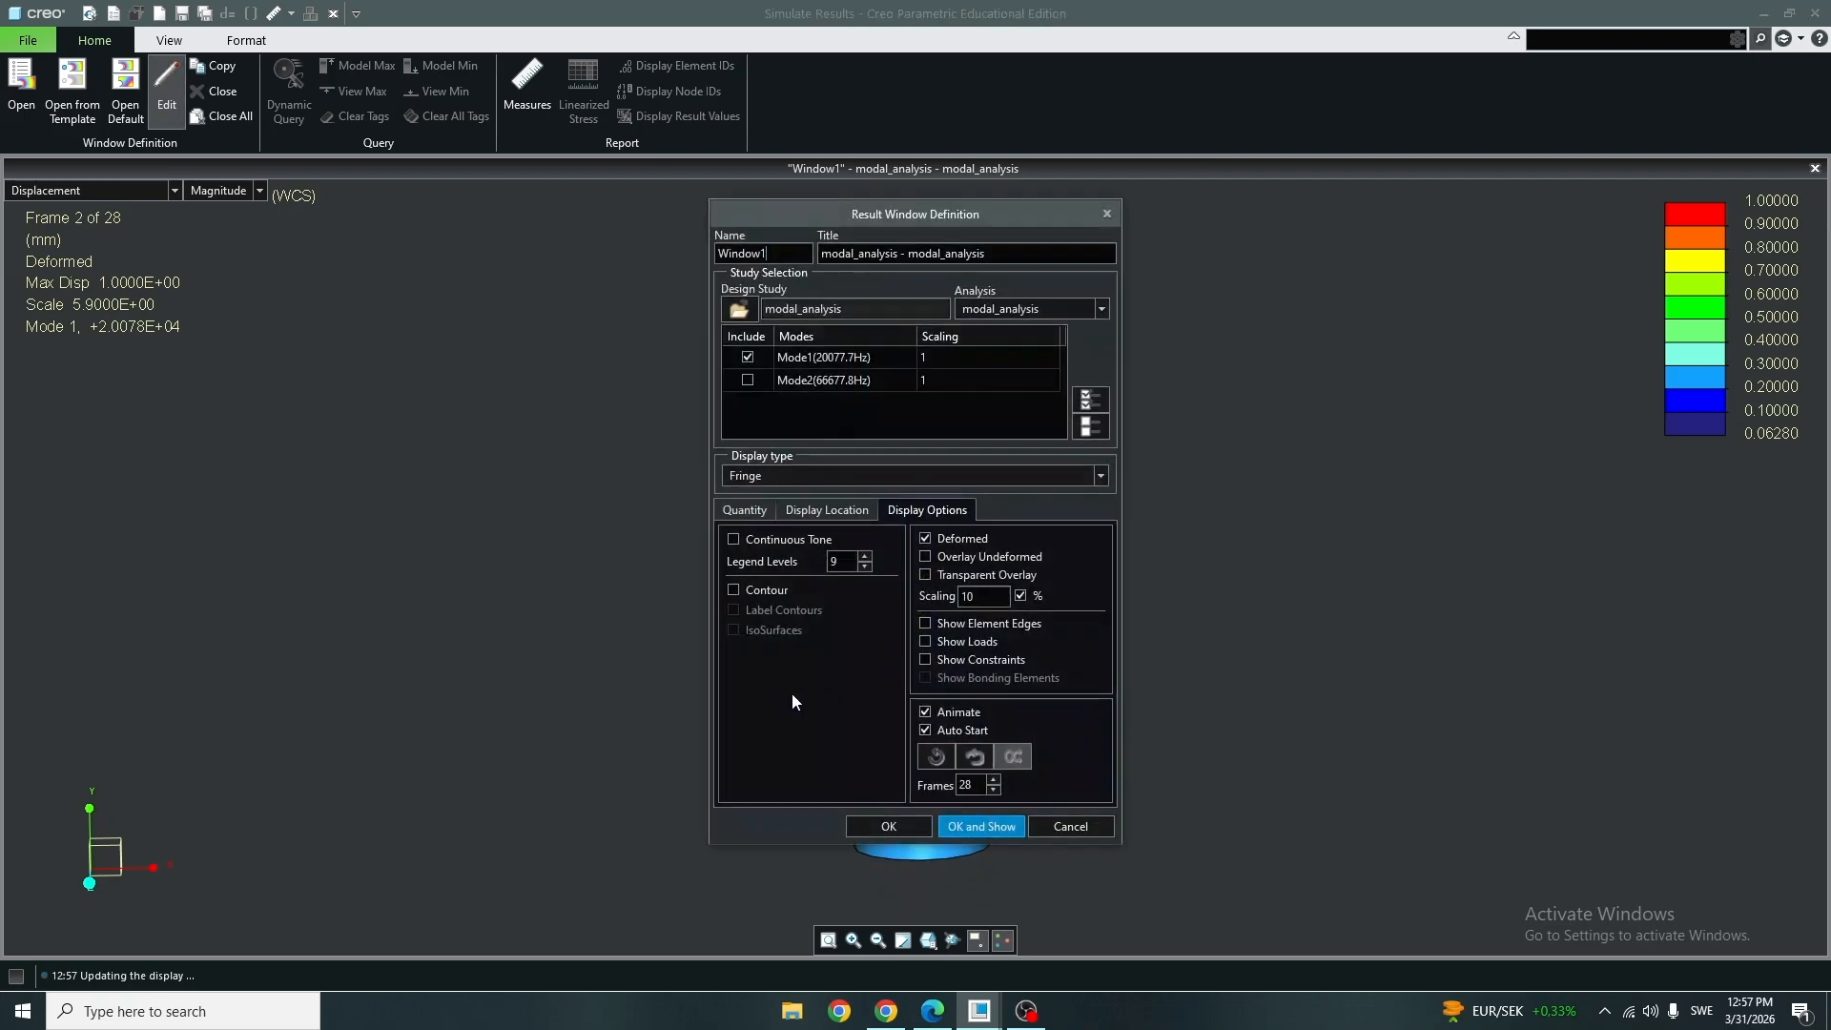
pyautogui.click(749, 380)
pyautogui.click(977, 828)
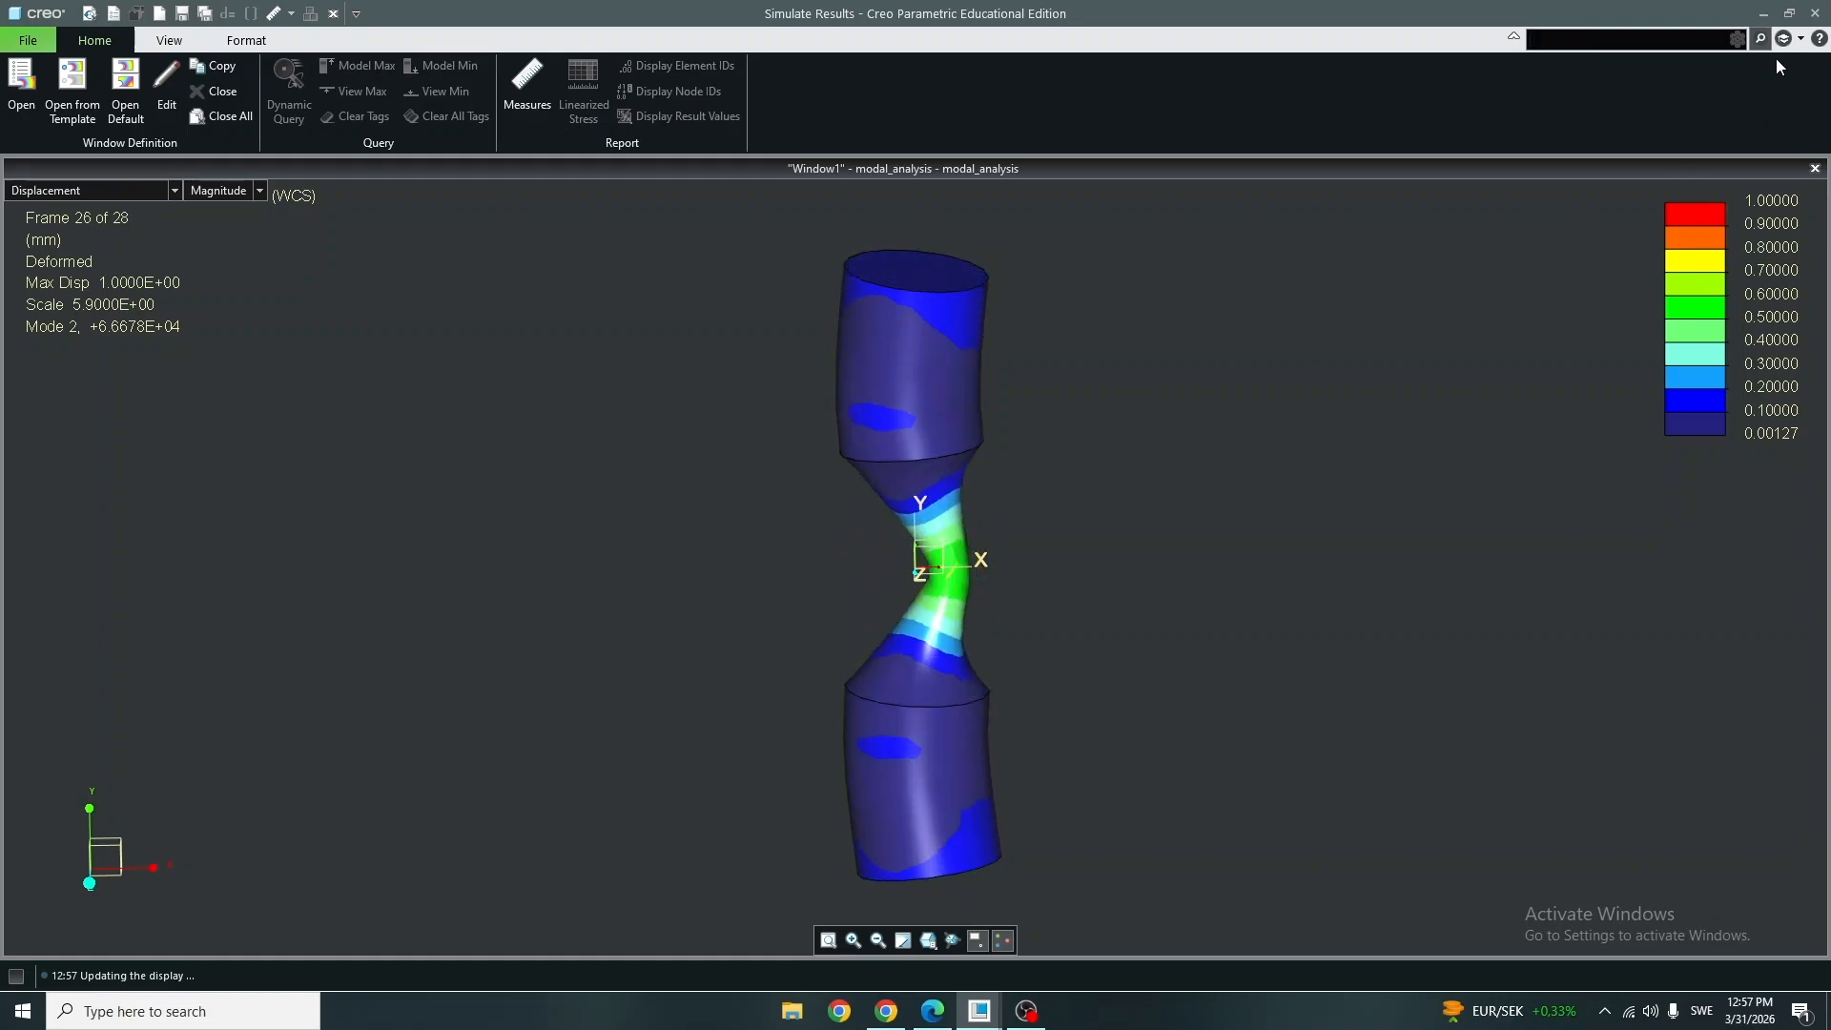
pyautogui.click(1815, 12)
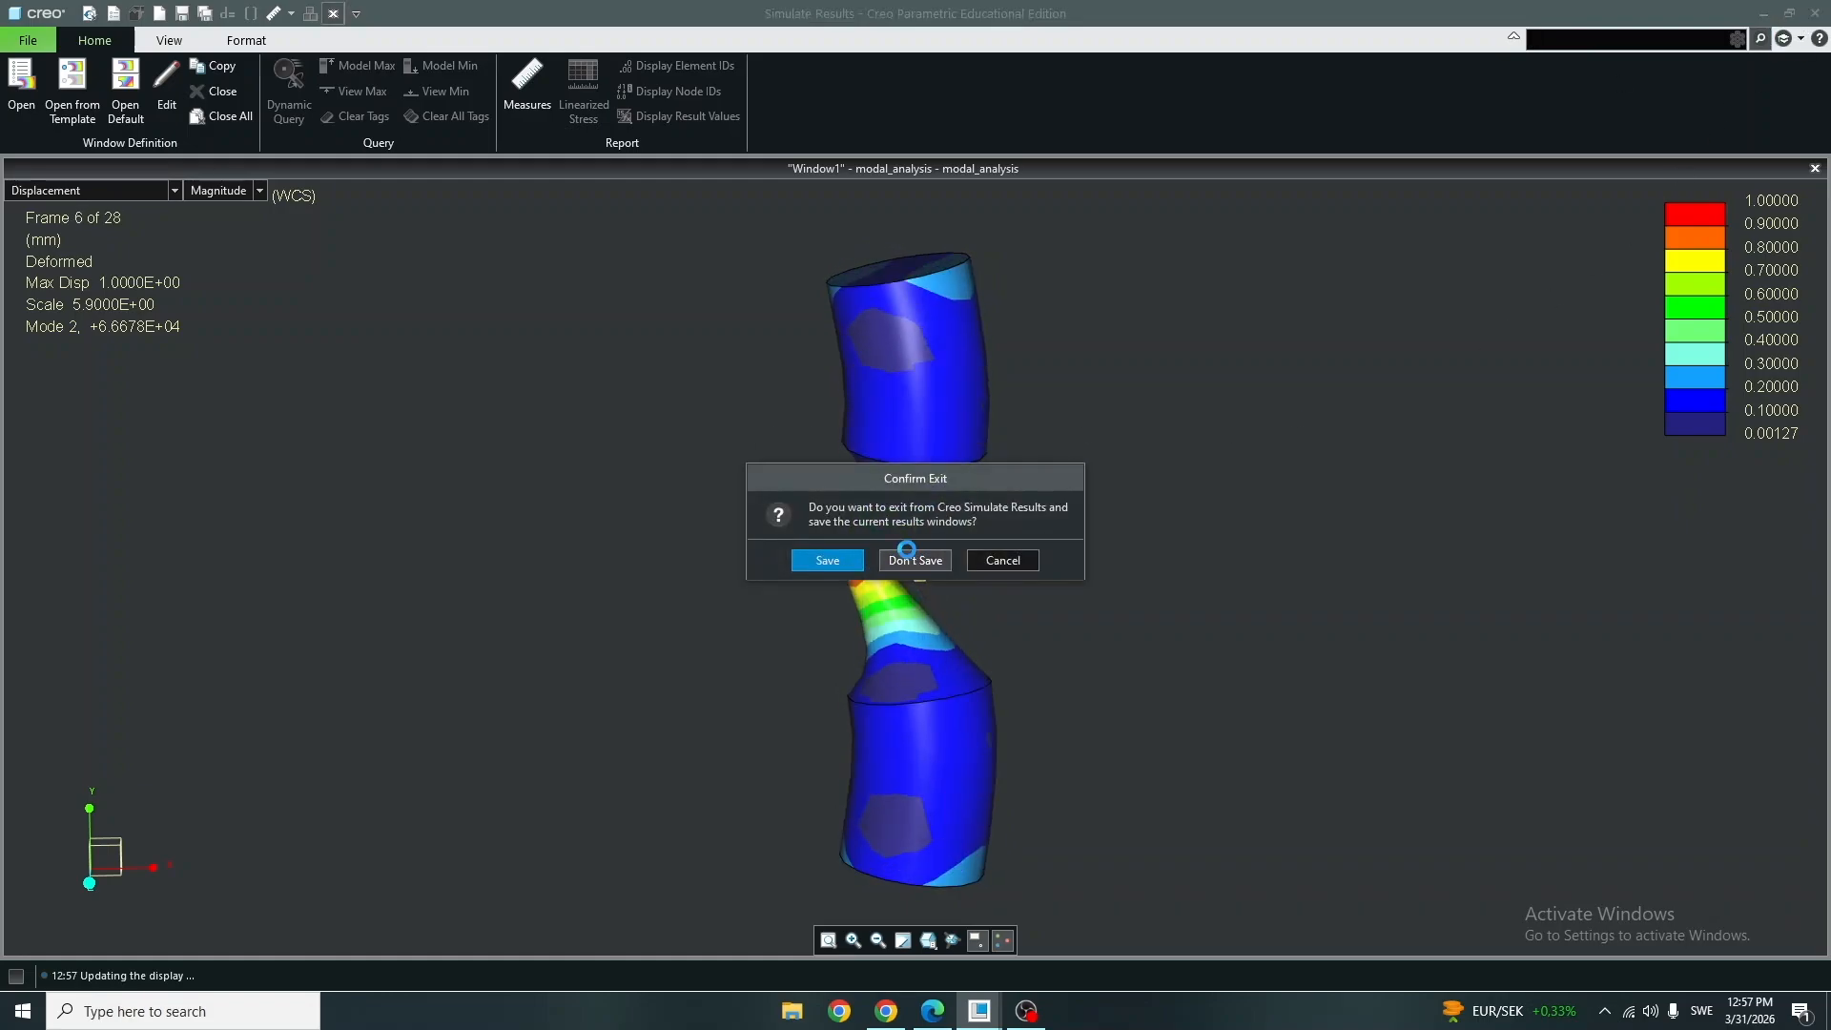
pyautogui.click(911, 560)
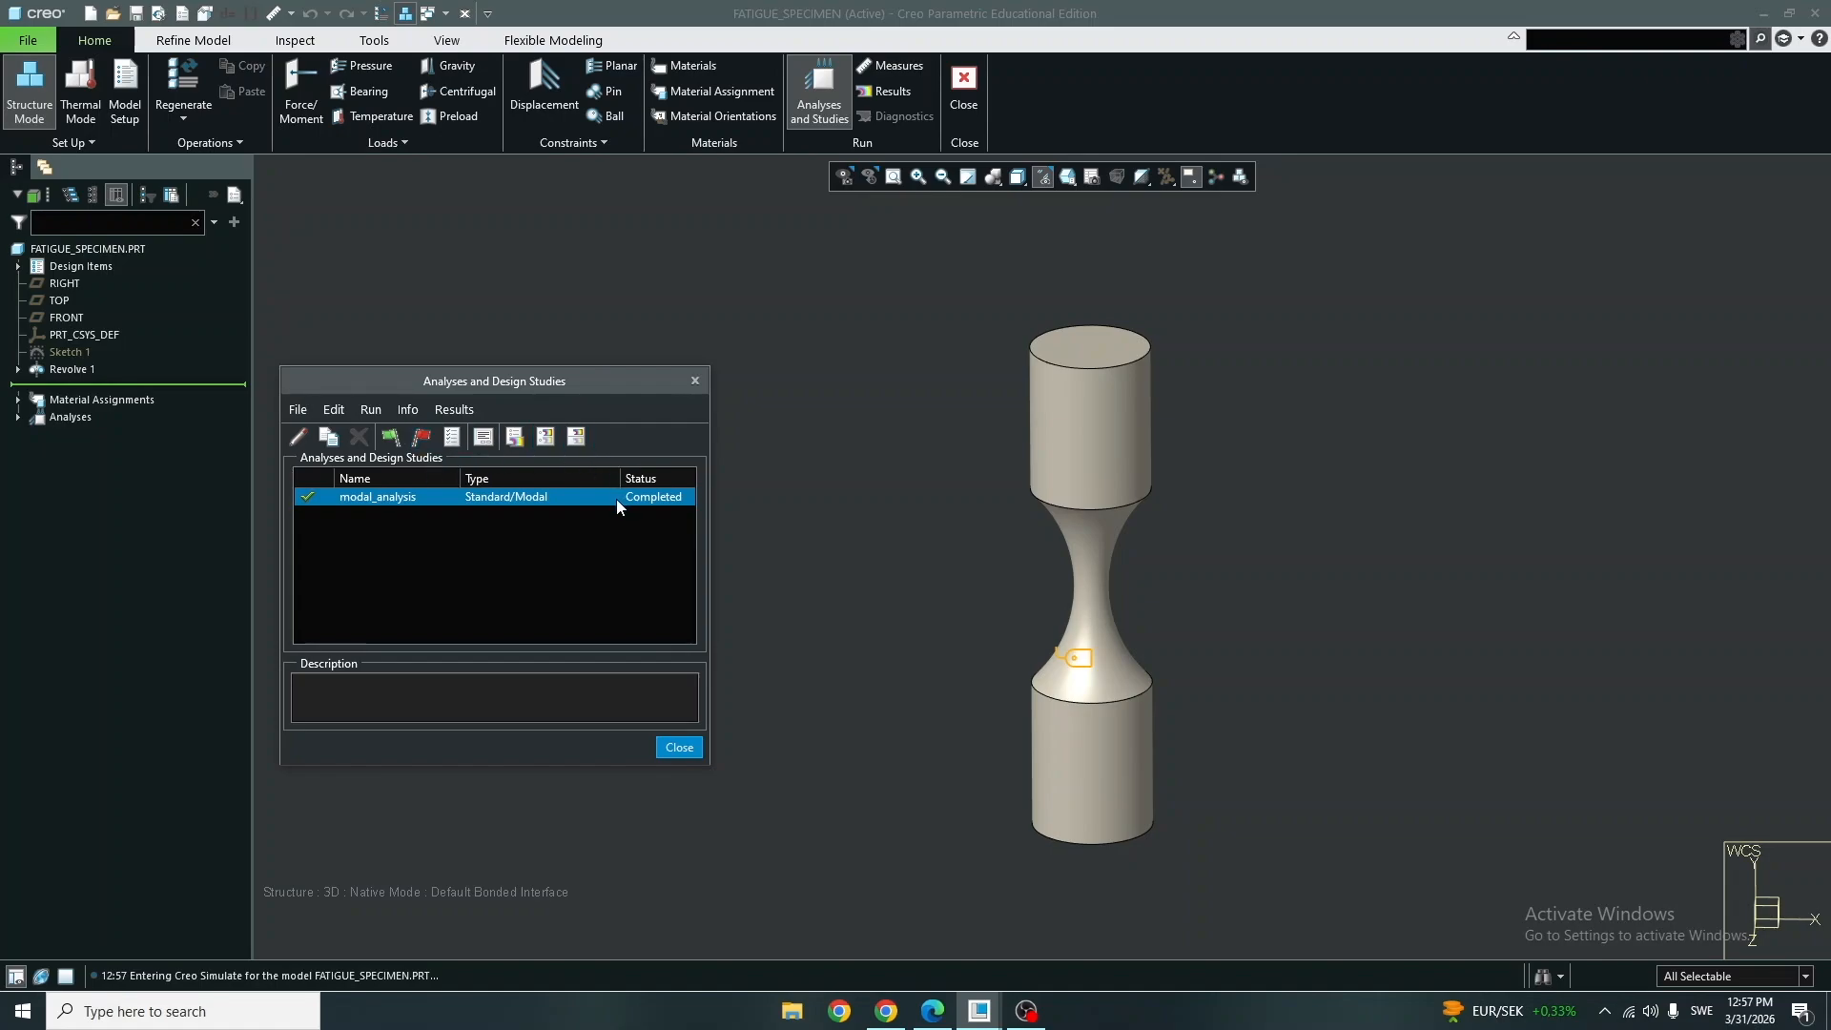
# Create a new optimization design study and set its type to Feasibility.
pyautogui.moveTo(625, 382); pyautogui.dragTo(725, 353)
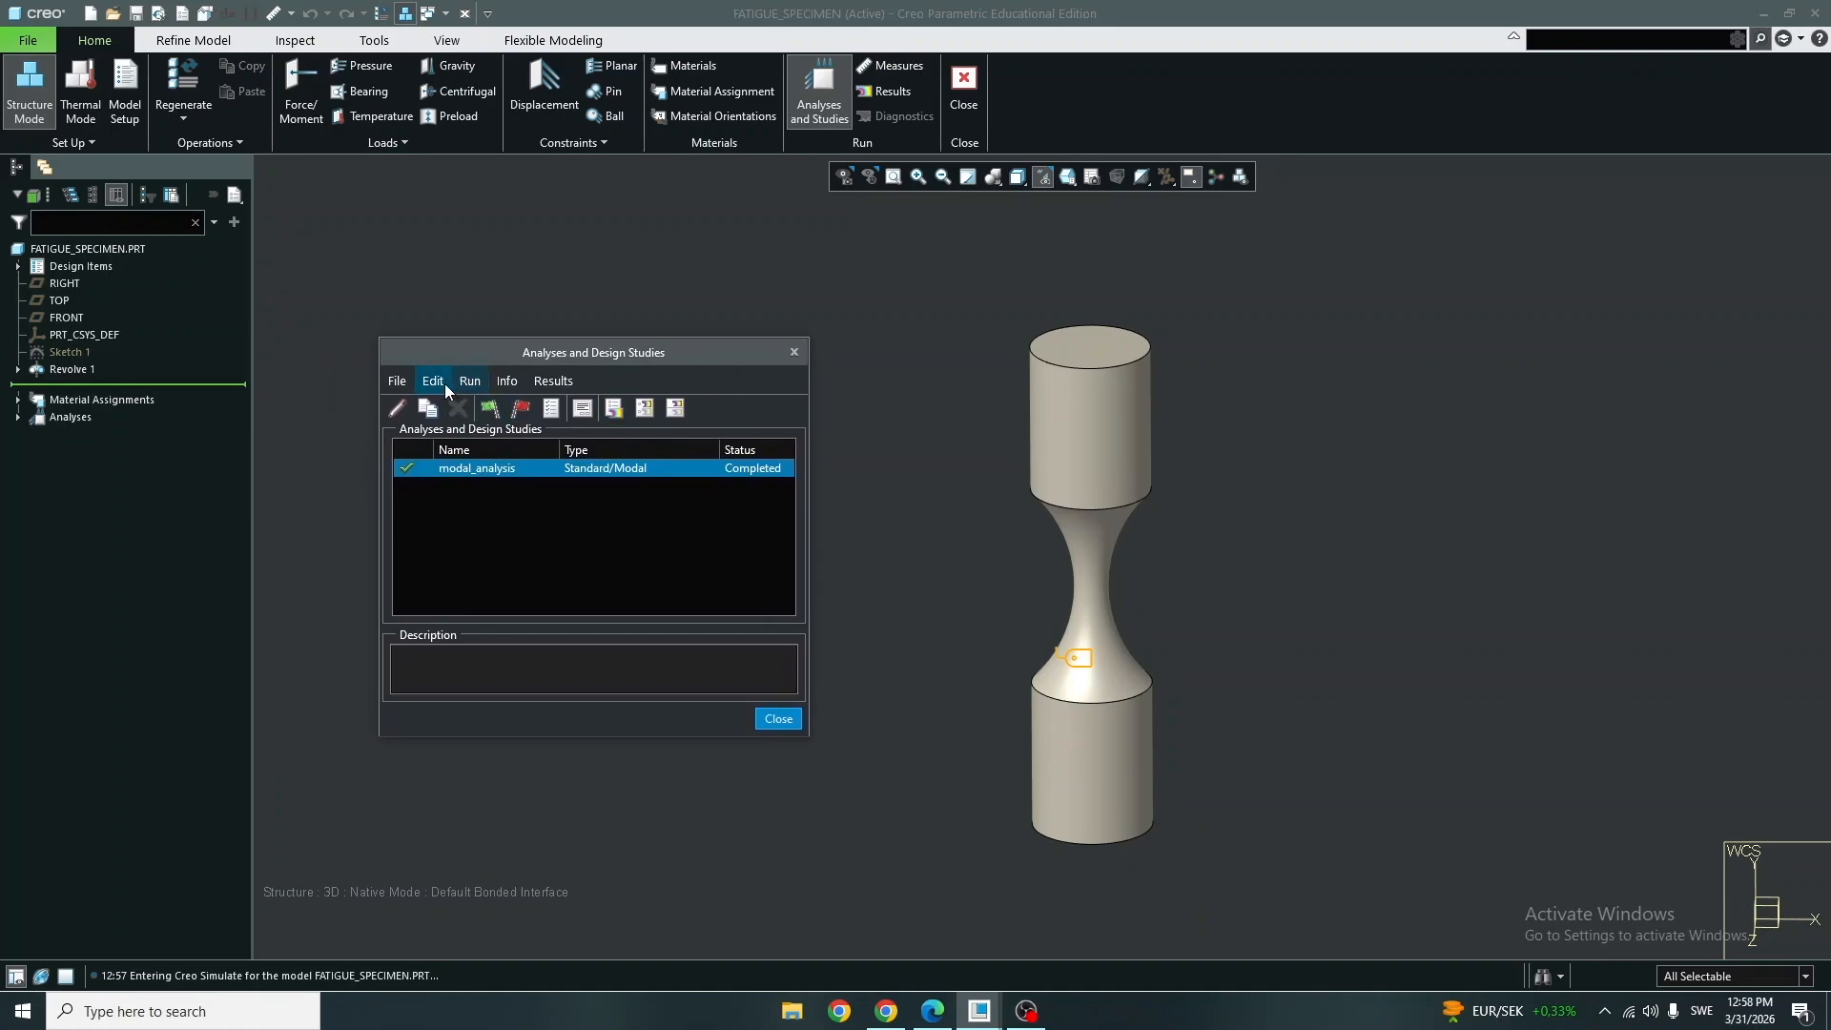
pyautogui.click(398, 380)
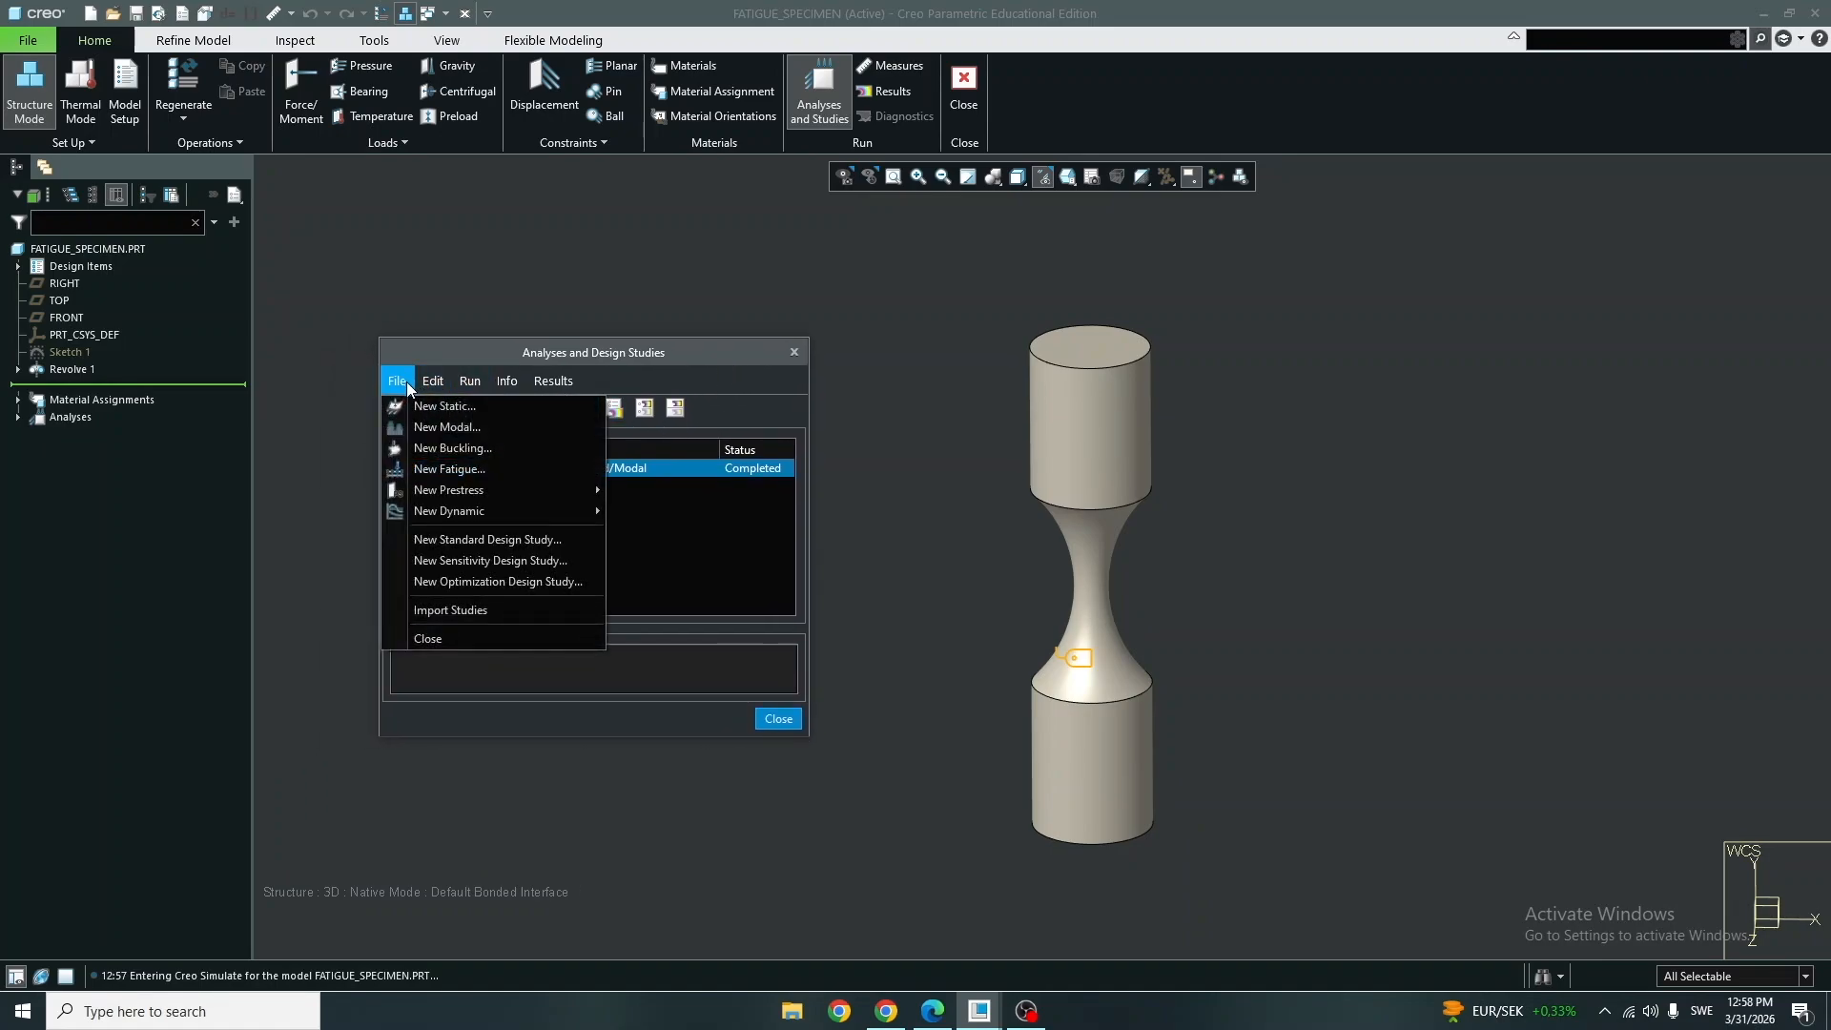
pyautogui.click(515, 582)
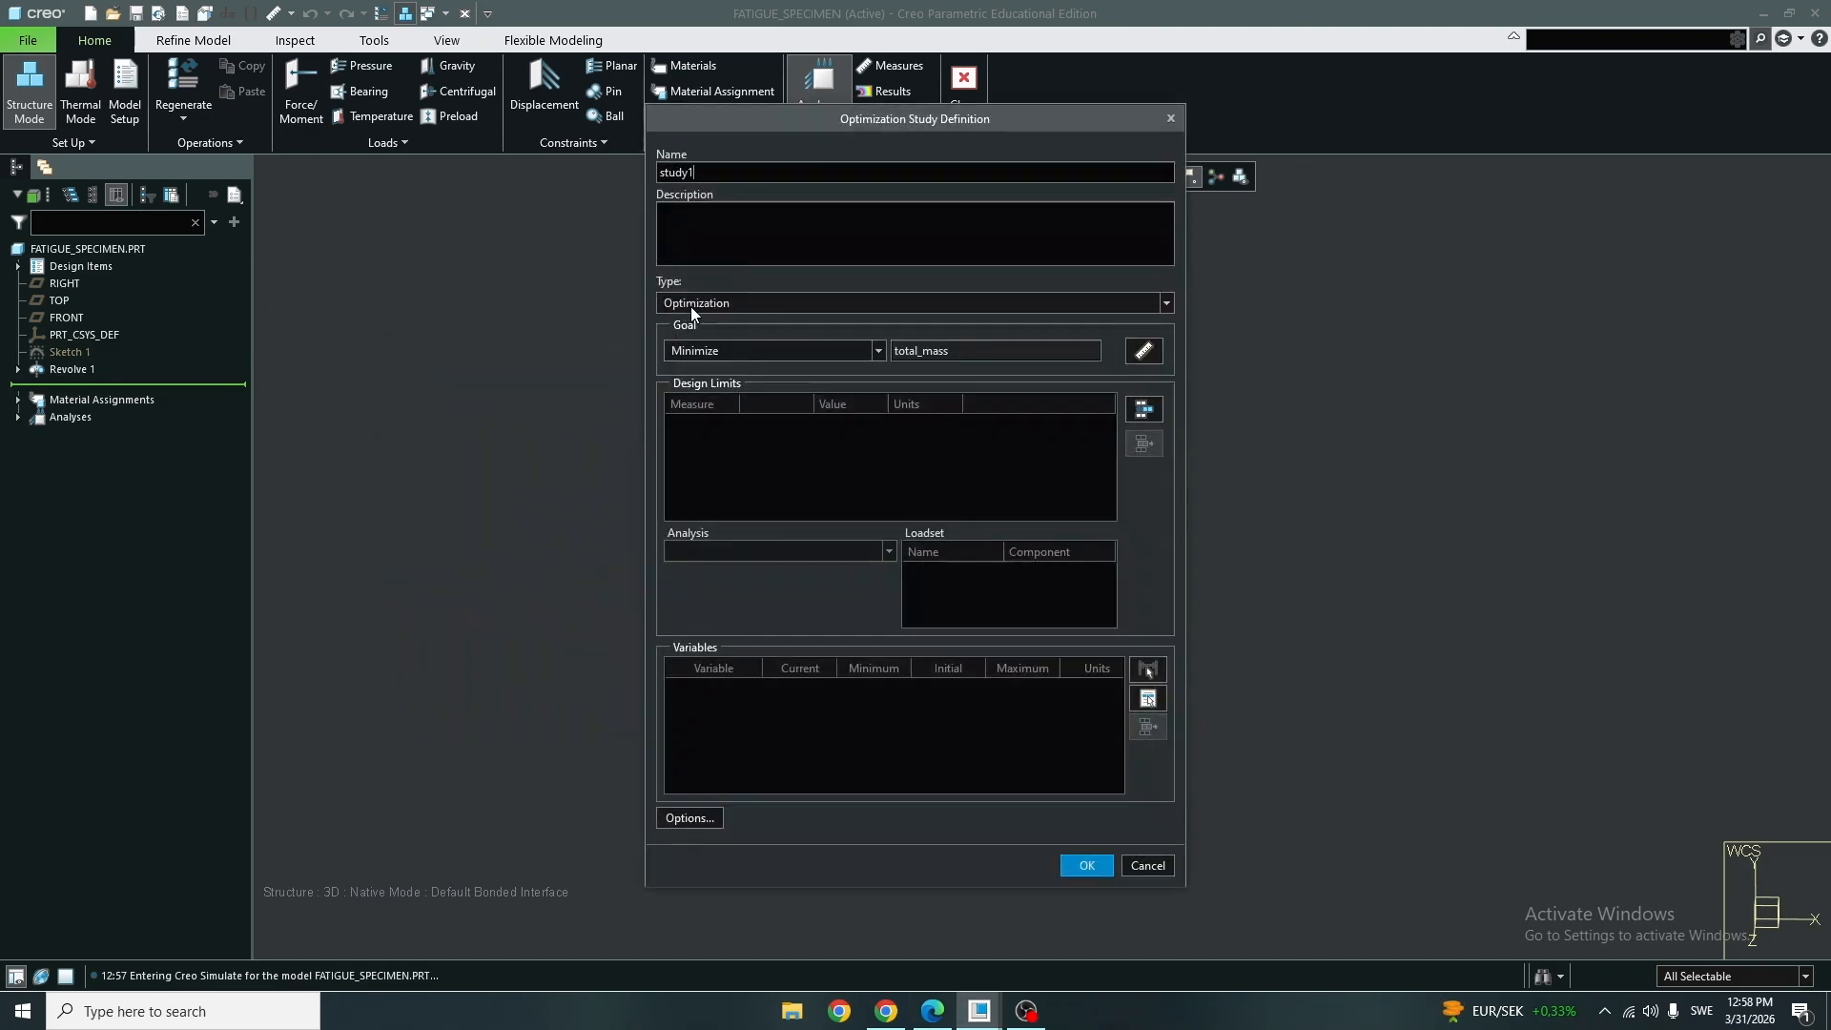
pyautogui.click(784, 353)
pyautogui.click(789, 457)
pyautogui.click(781, 302)
pyautogui.click(880, 284)
pyautogui.click(742, 299)
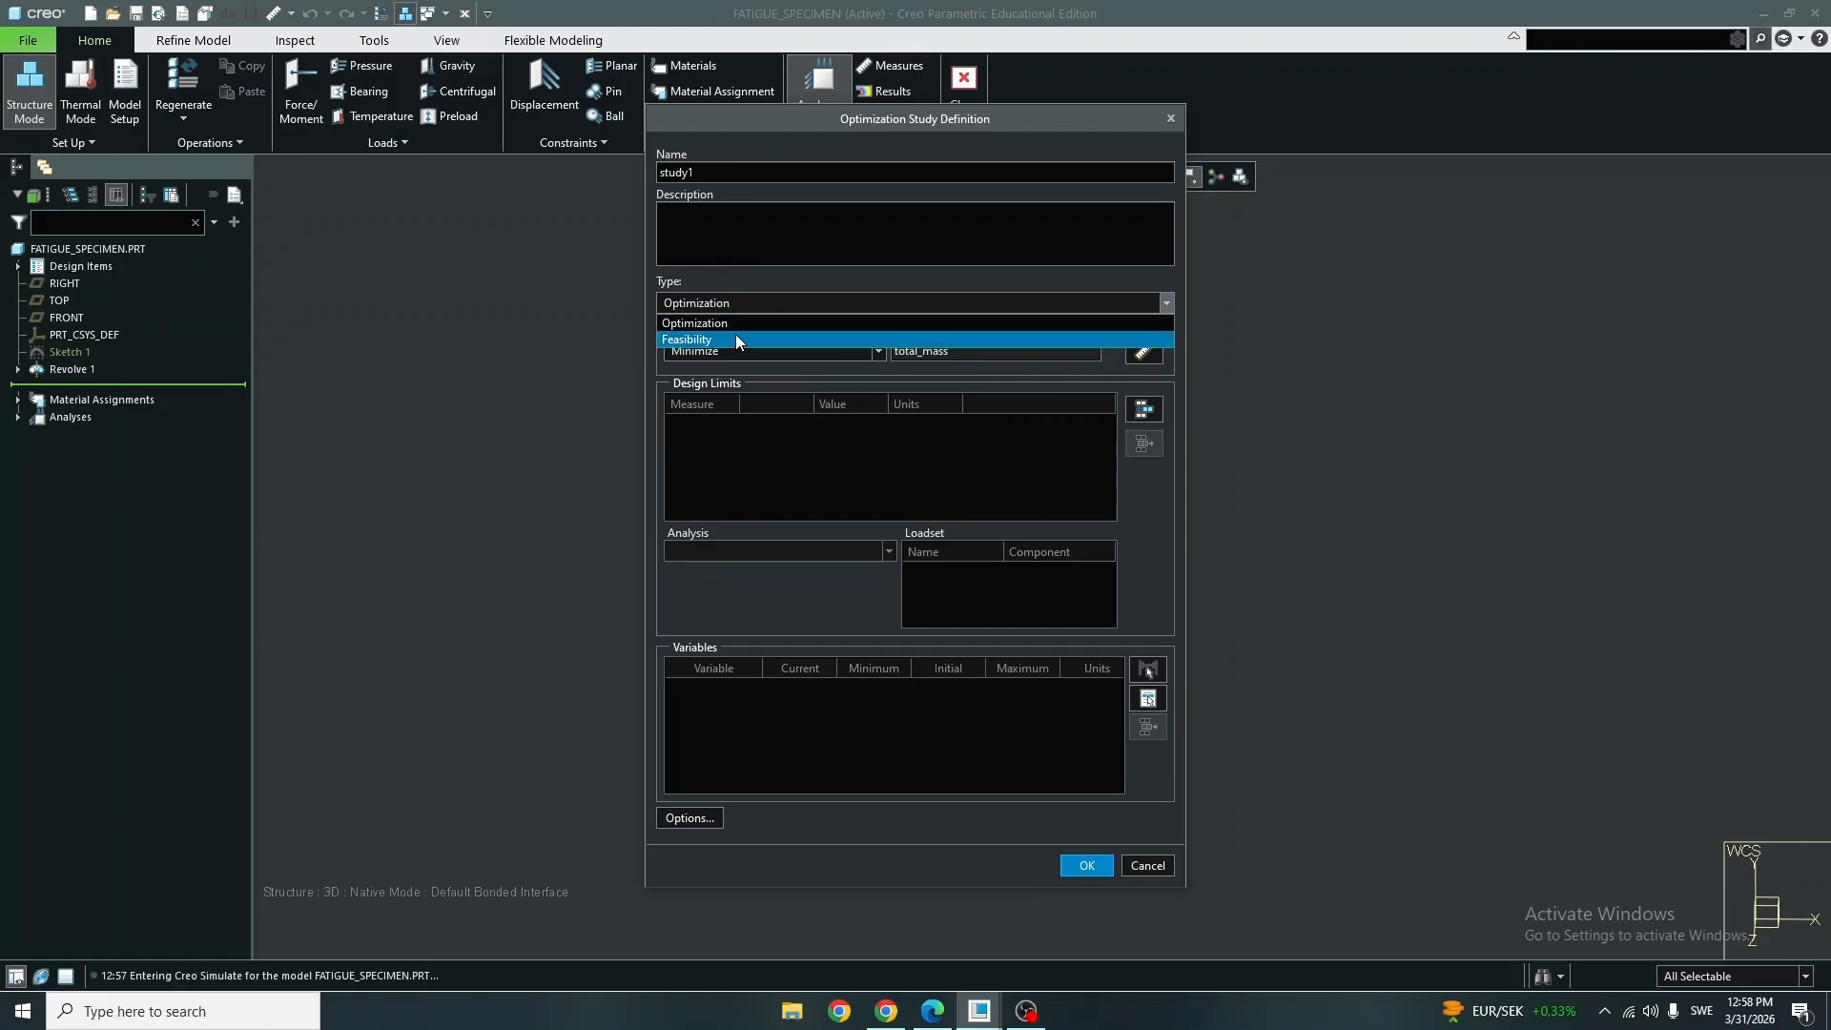
pyautogui.click(735, 336)
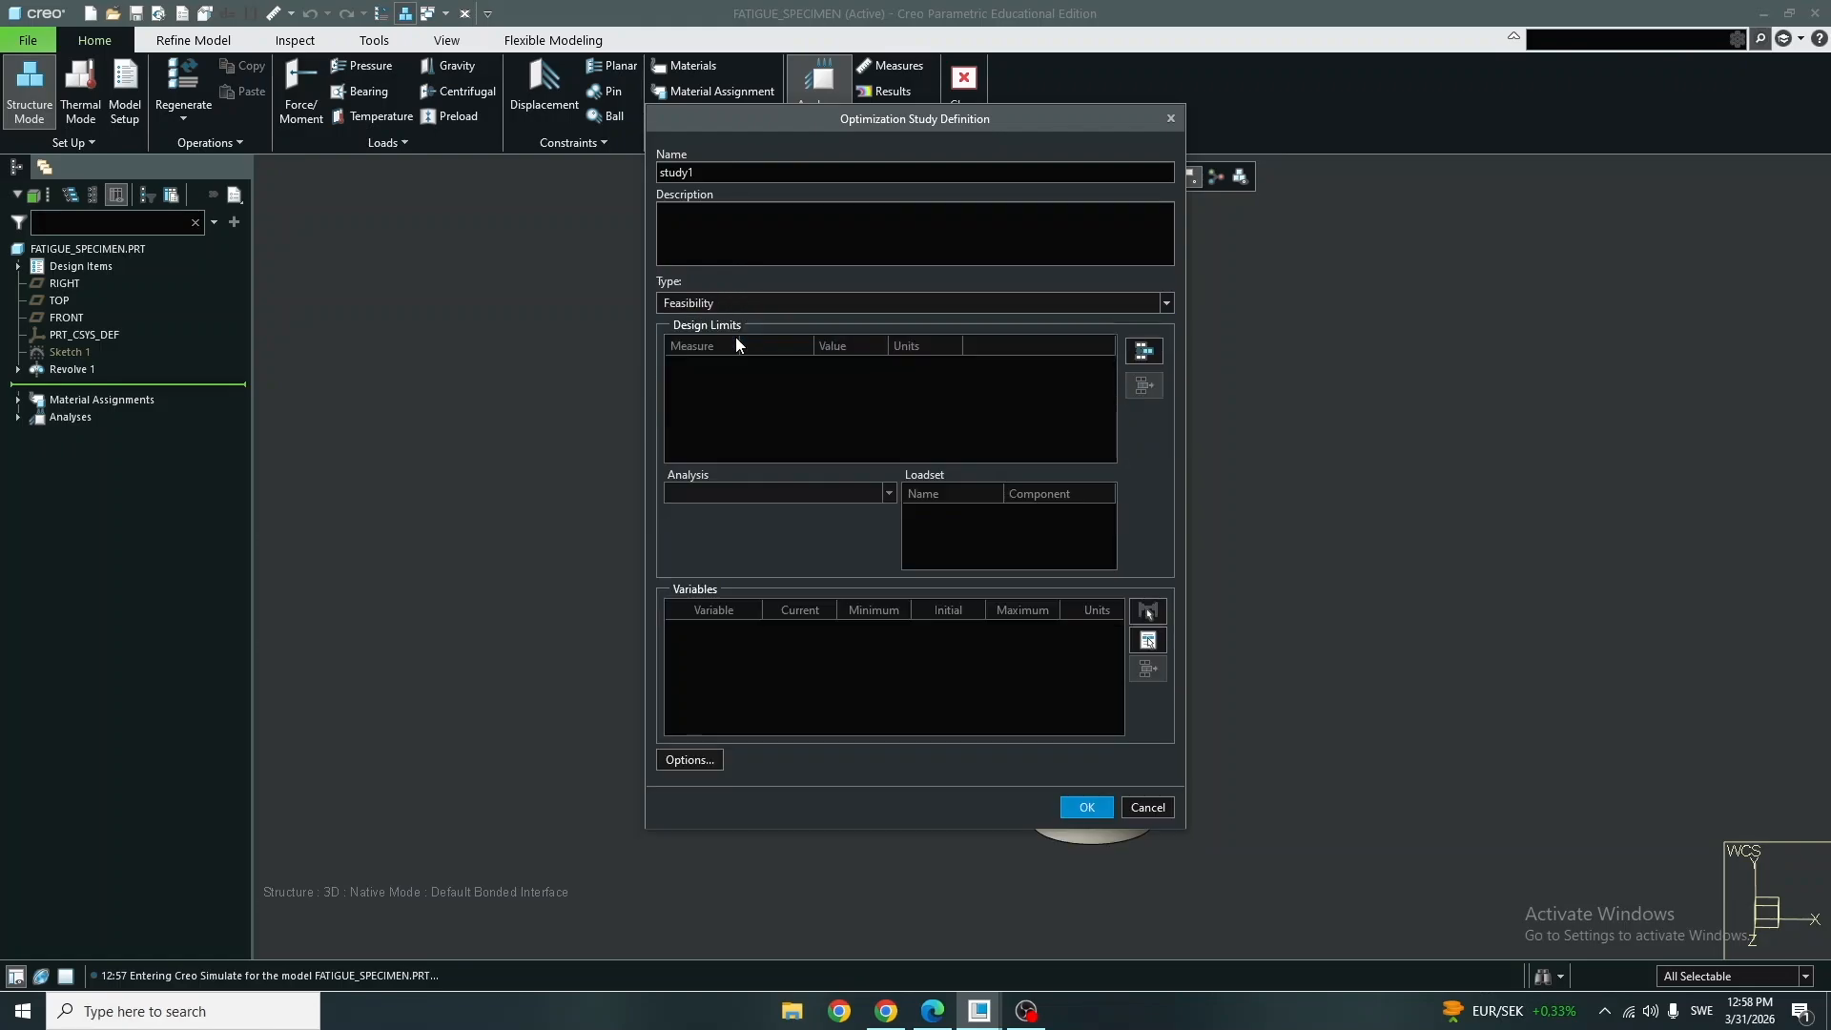
# Add the predefined modal_frequency measure to the feasibility study's design limits.
pyautogui.click(1144, 351)
pyautogui.scroll(-5, 1478, 337)
pyautogui.scroll(-6, 1478, 330)
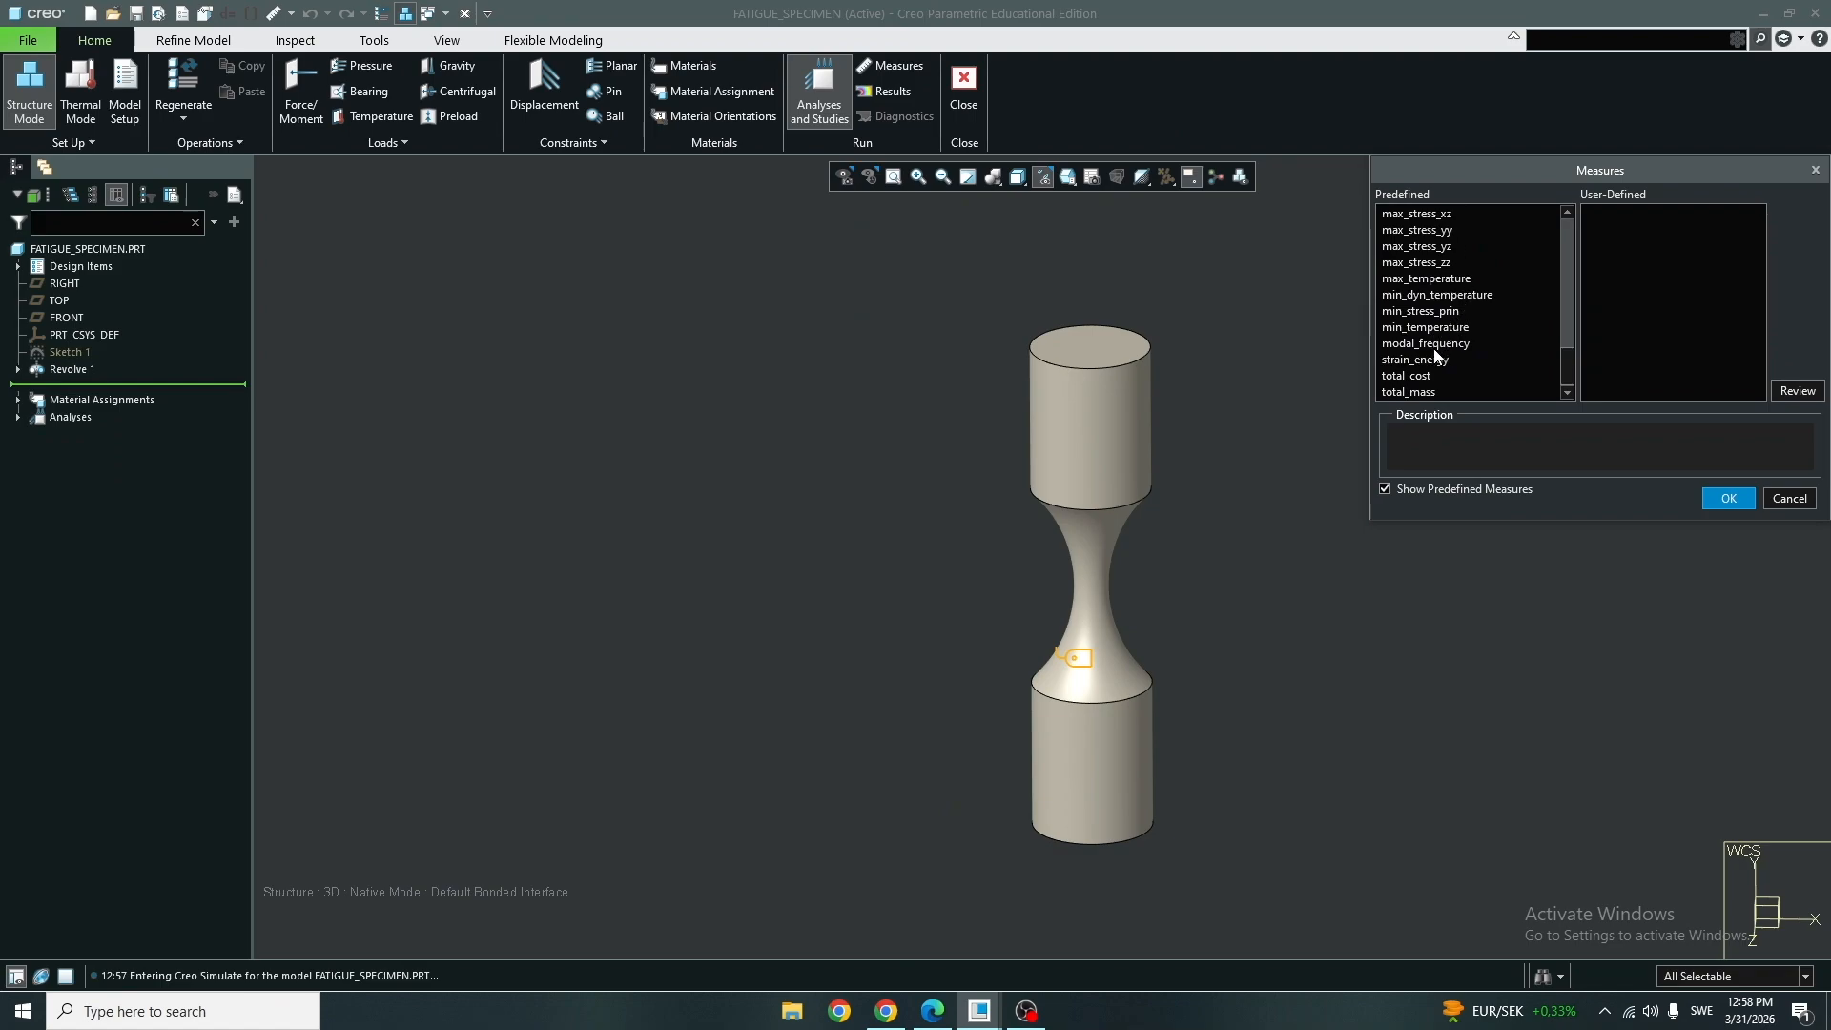
pyautogui.click(1425, 344)
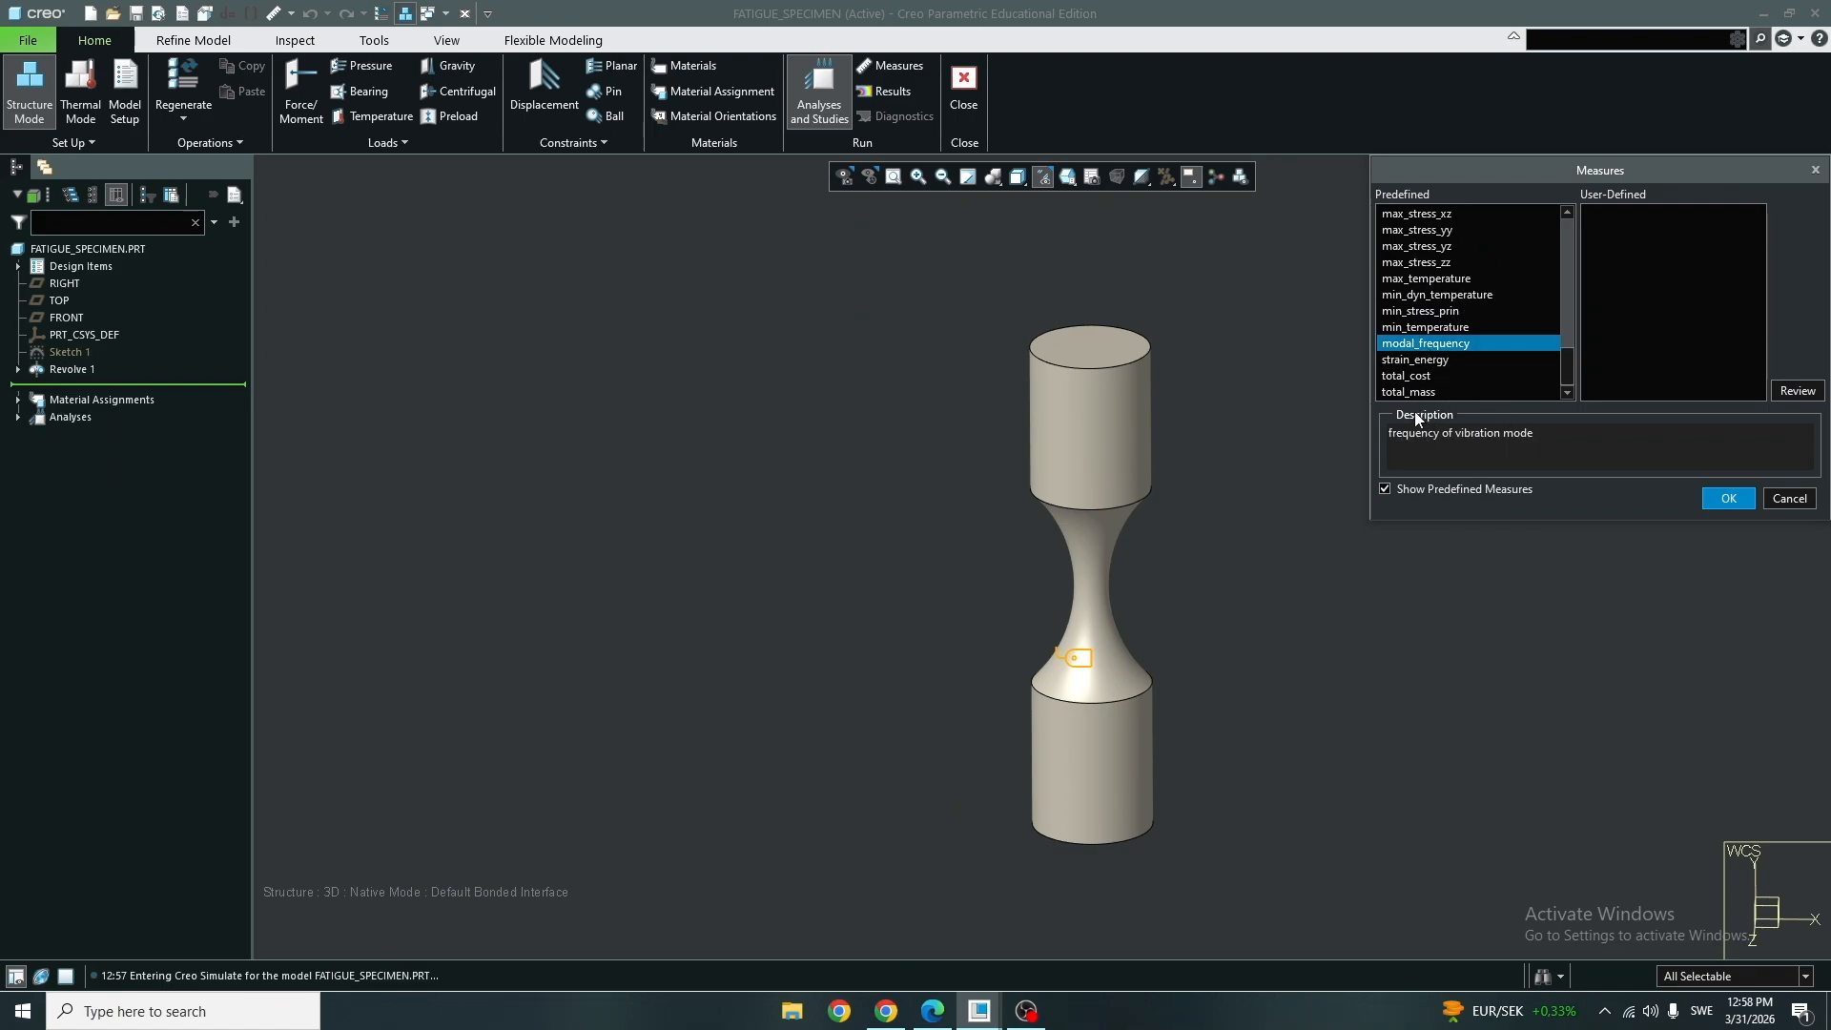
pyautogui.click(1425, 311)
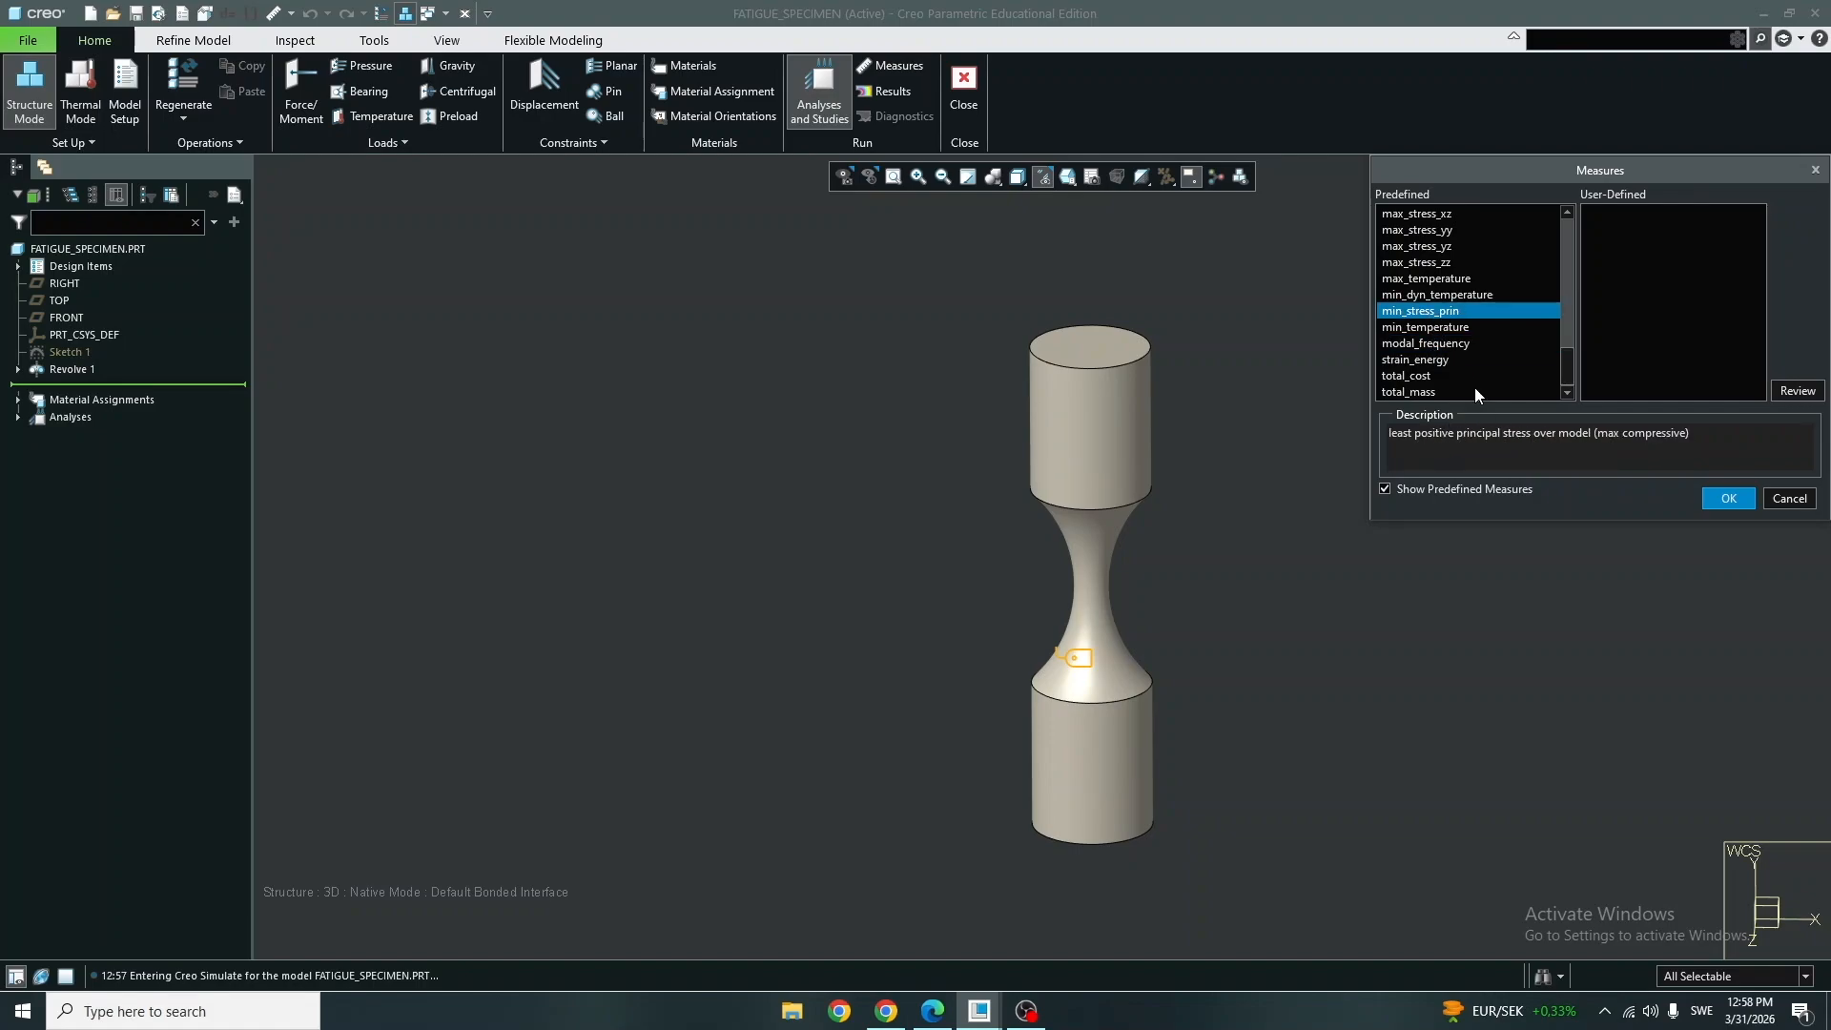
pyautogui.click(1419, 345)
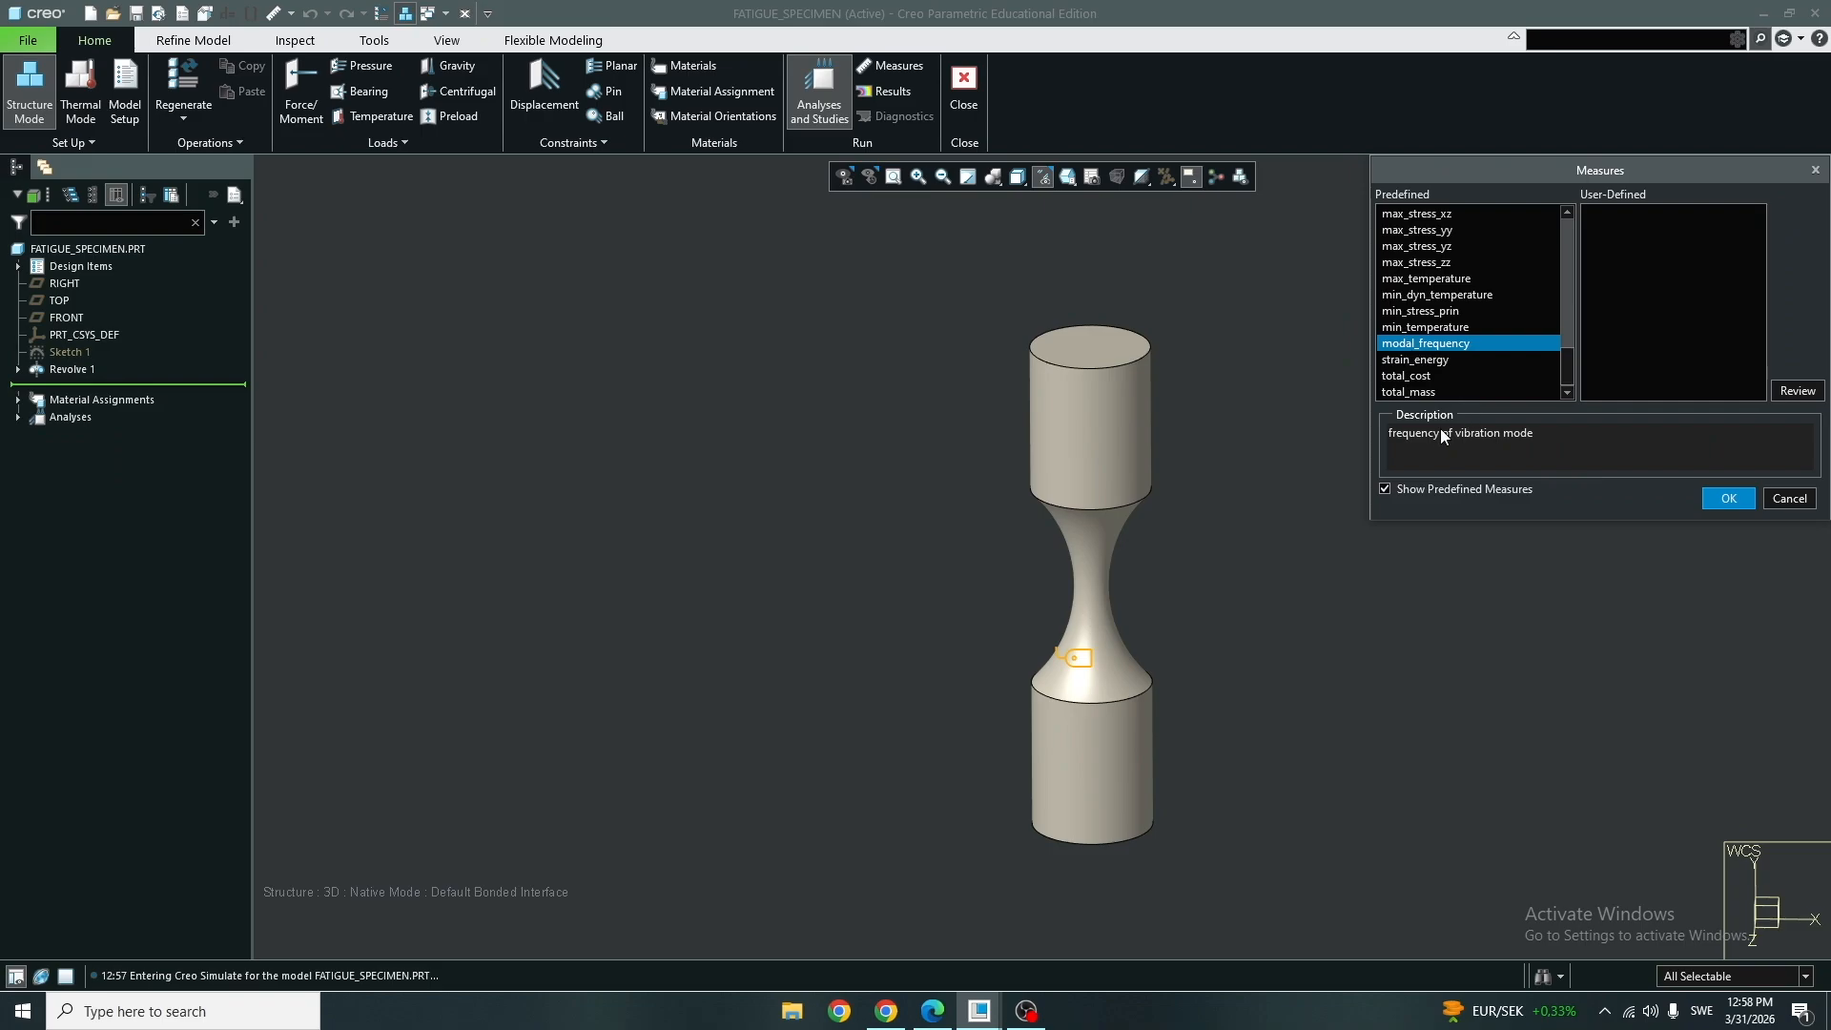
pyautogui.click(1712, 499)
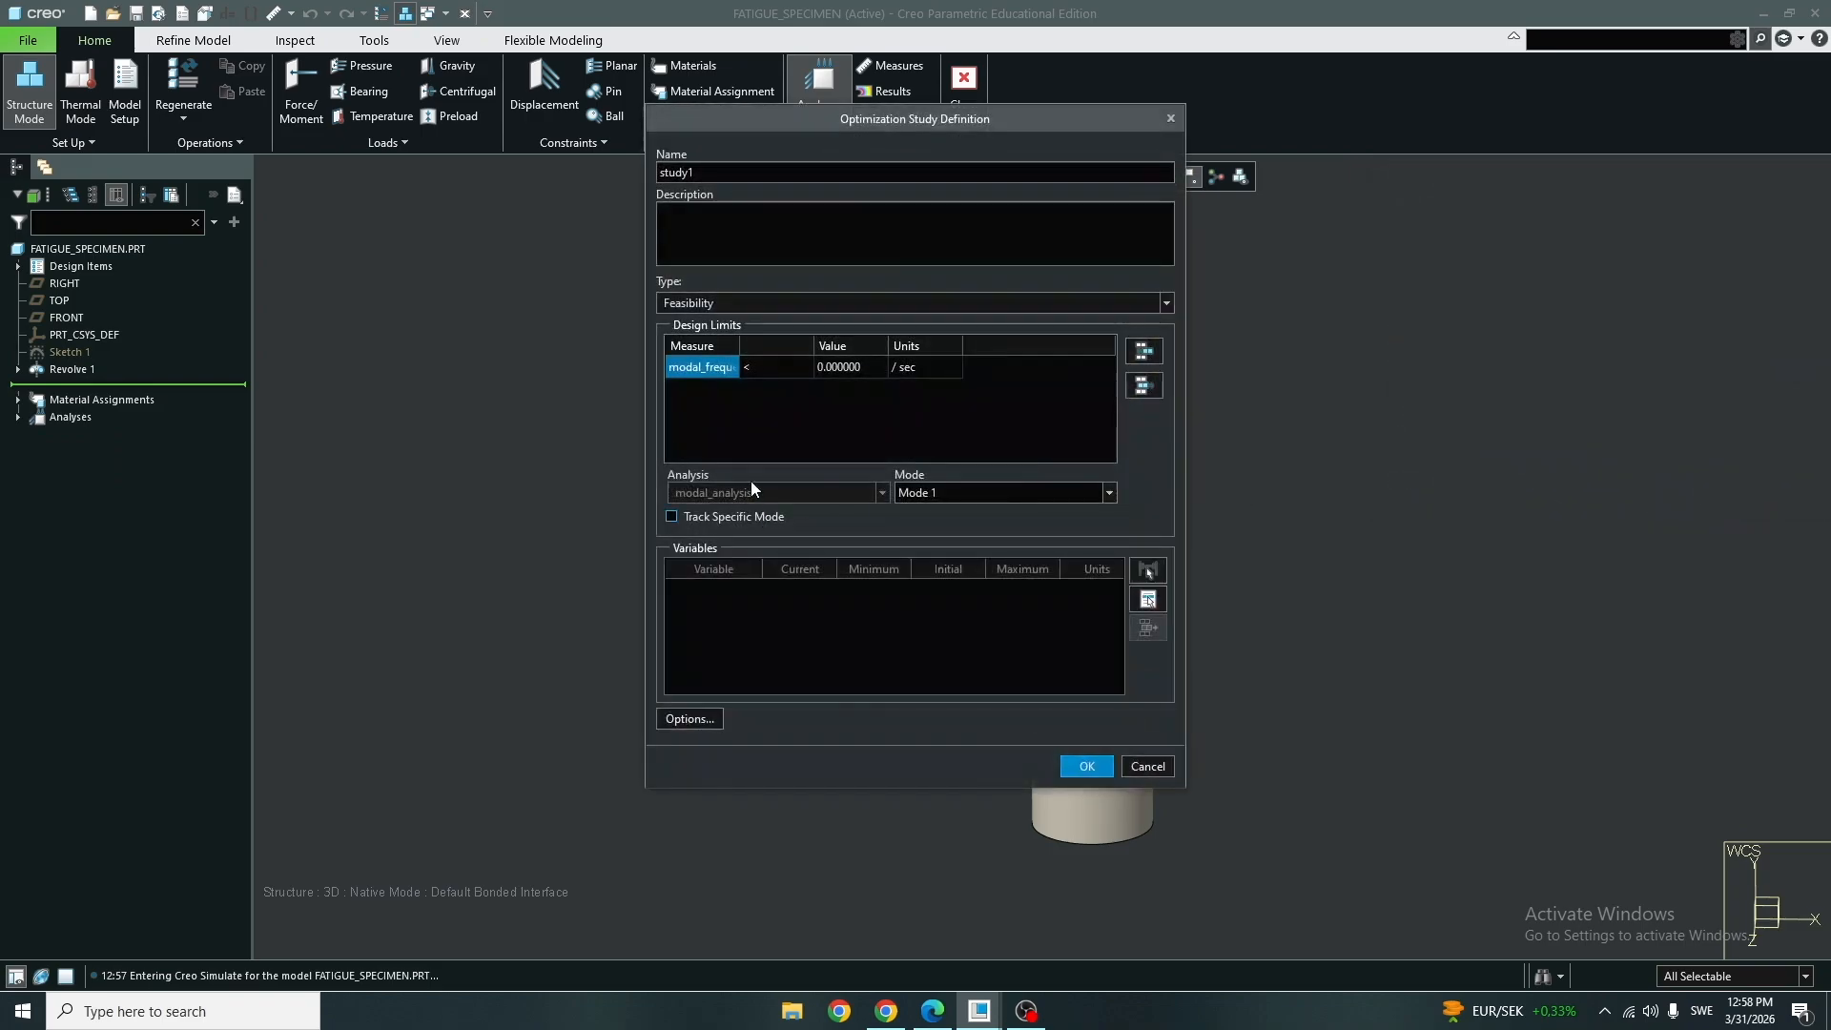
# Set the modal_frequency design limit to equal 20500 / sec.
pyautogui.click(757, 370)
pyautogui.click(801, 368)
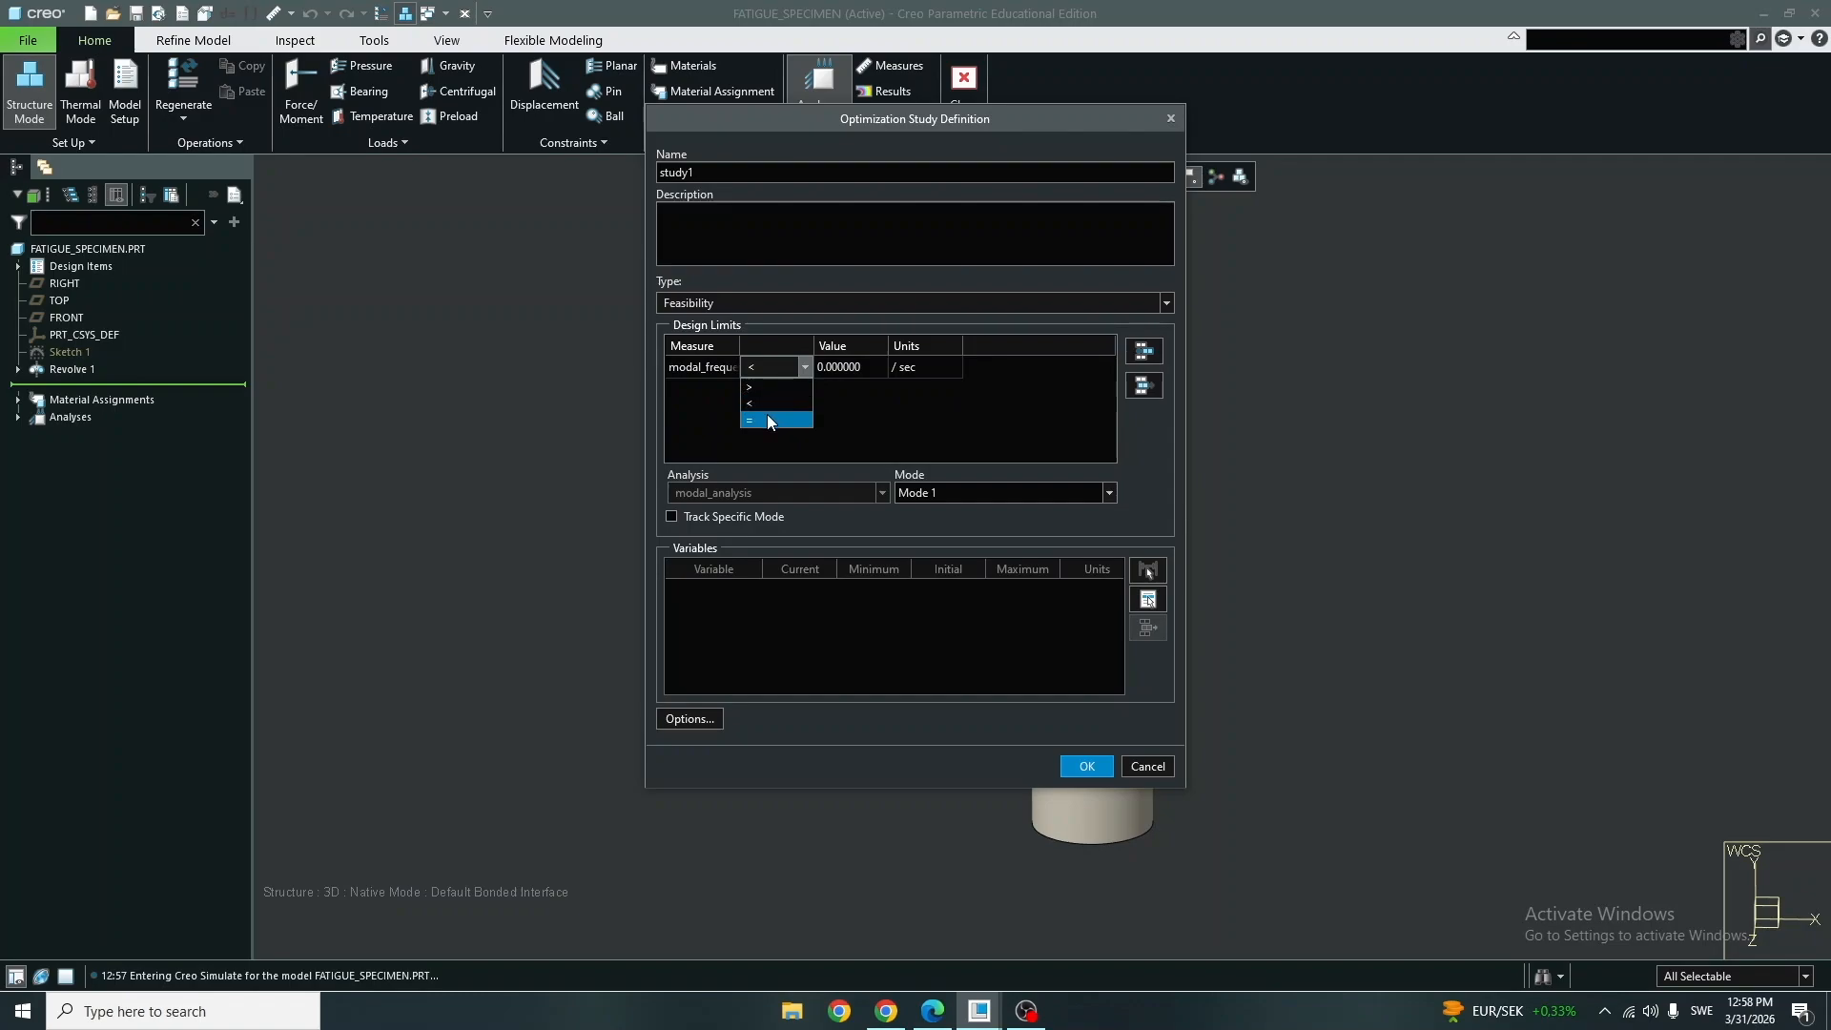
pyautogui.click(866, 369)
pyautogui.click(866, 369)
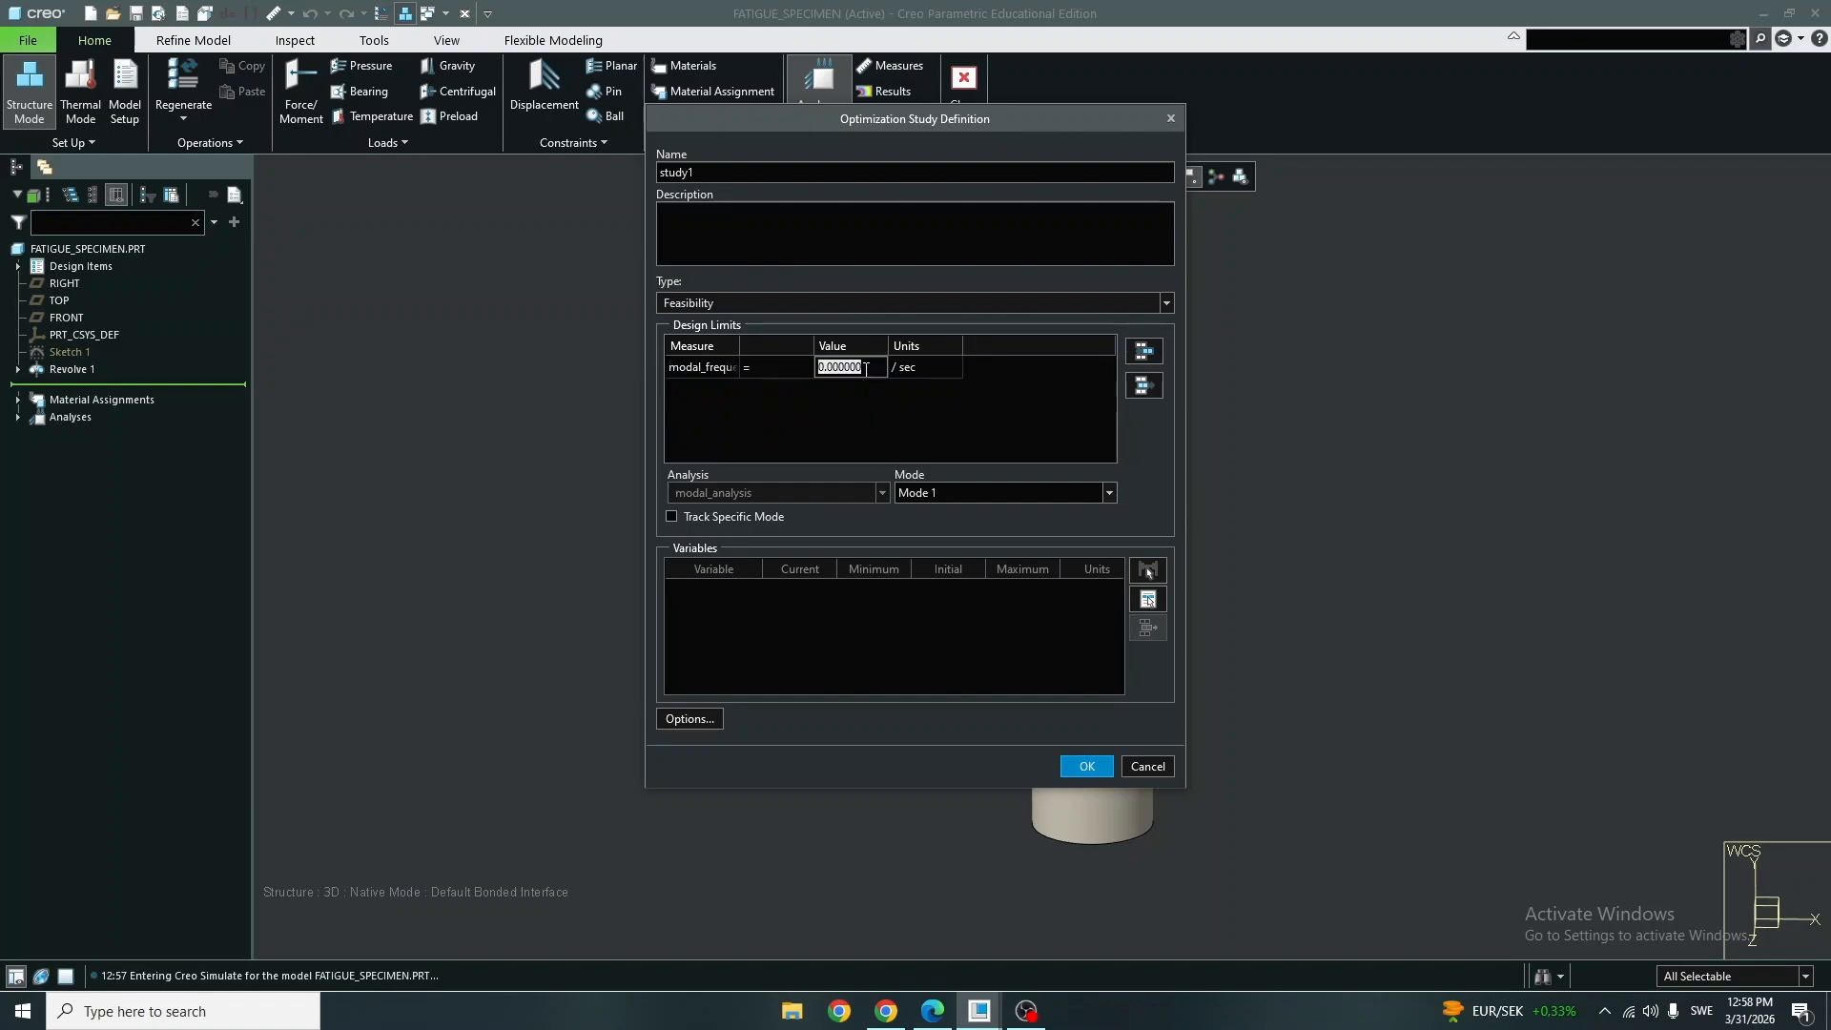
pyautogui.write('20500')
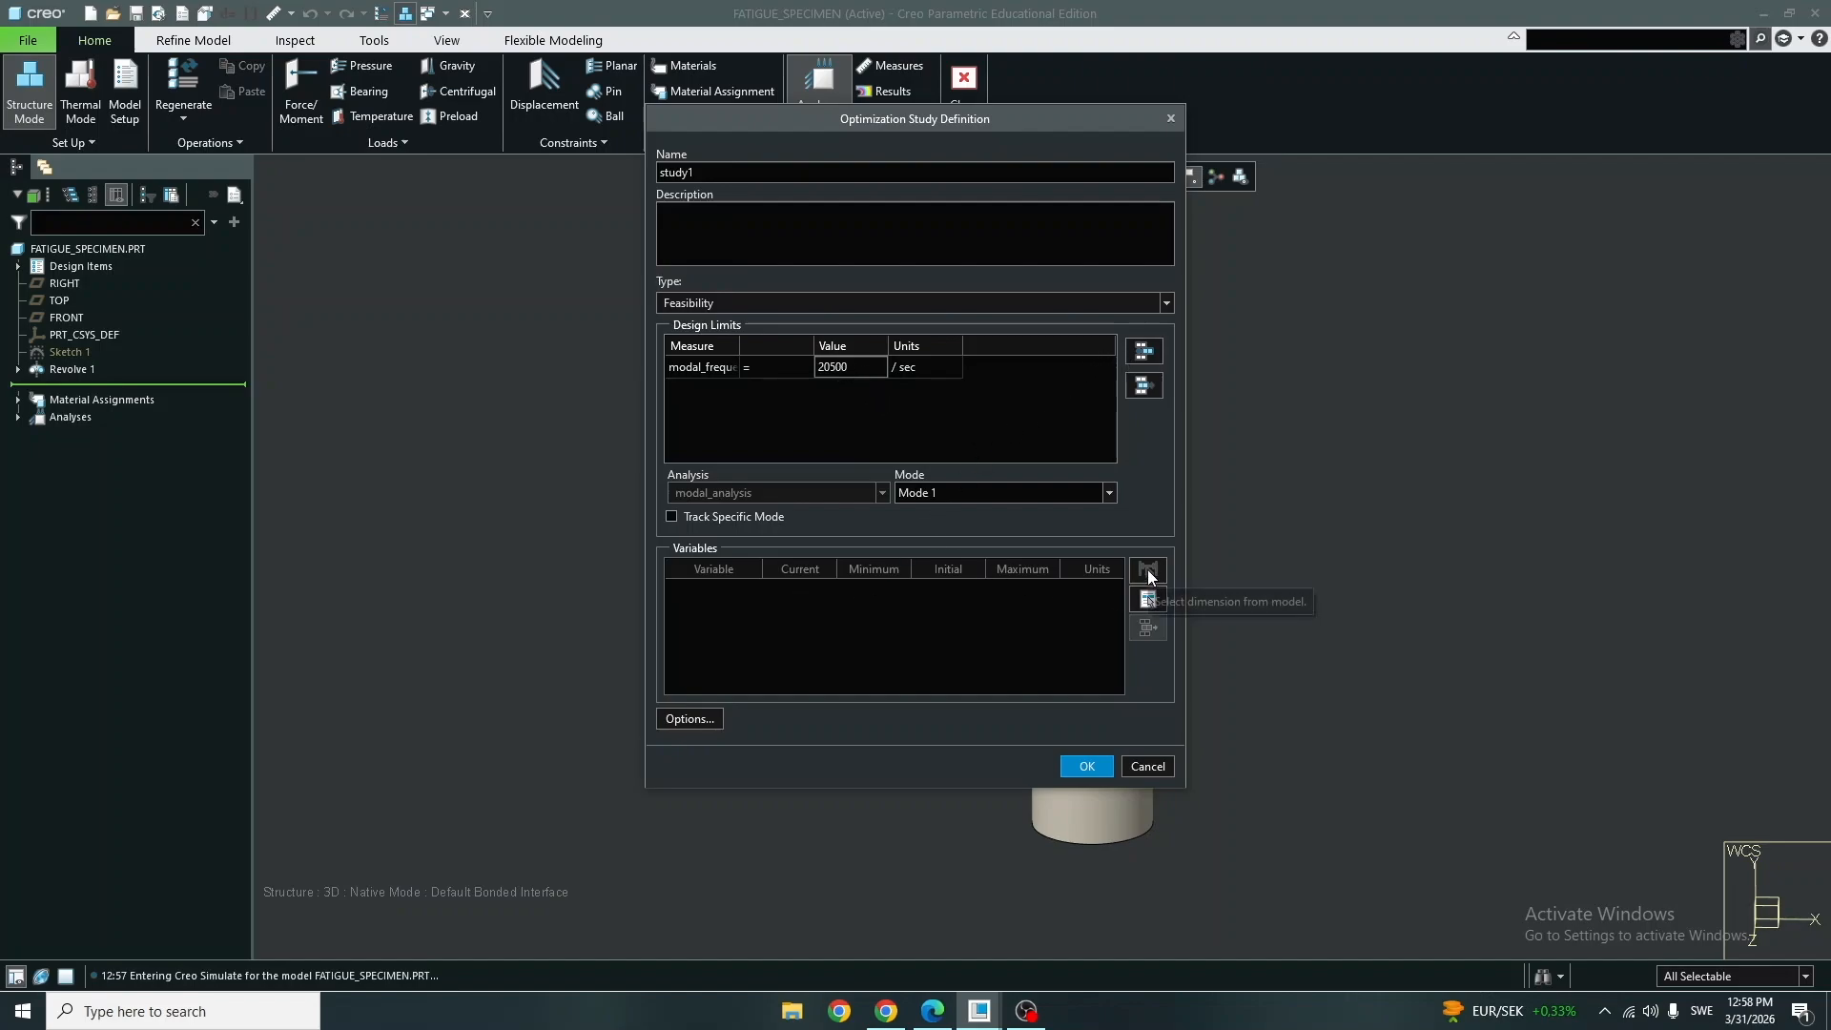
# Add the LENGTH parameter as a study variable with minimum 50 and maximum 70, and accept the study definition.
pyautogui.click(1149, 601)
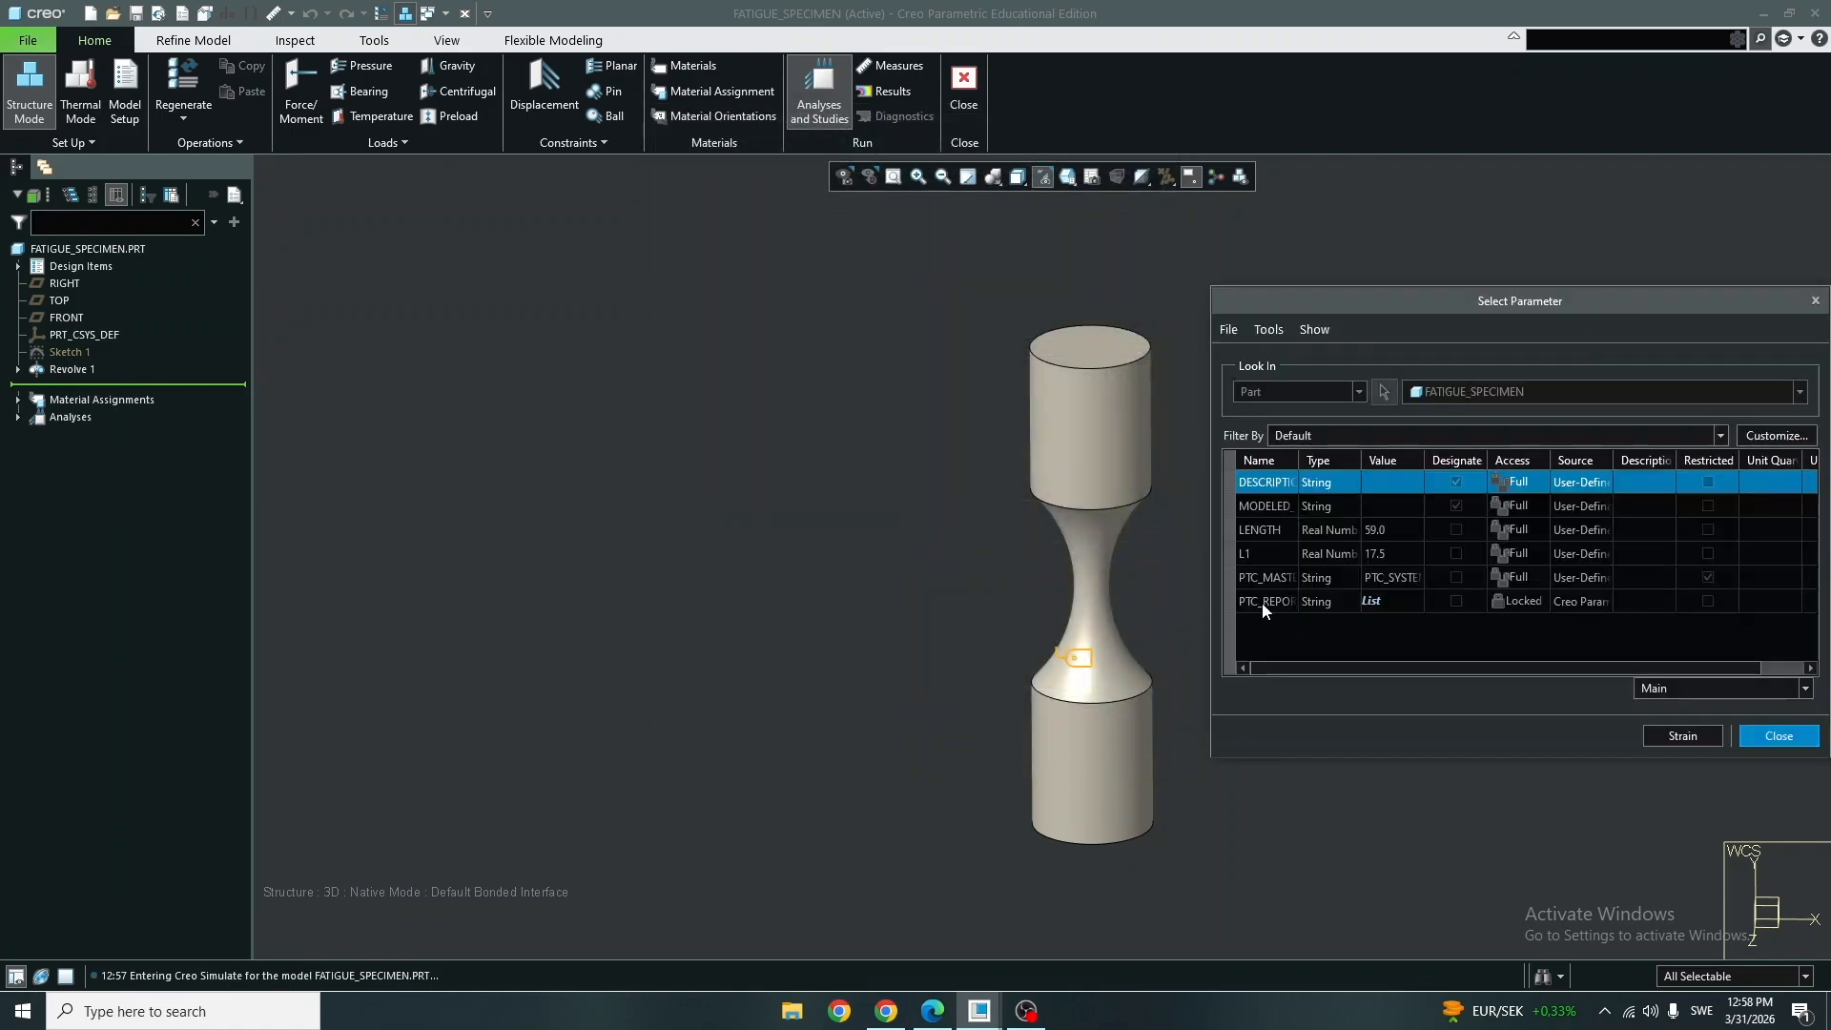
pyautogui.click(1391, 532)
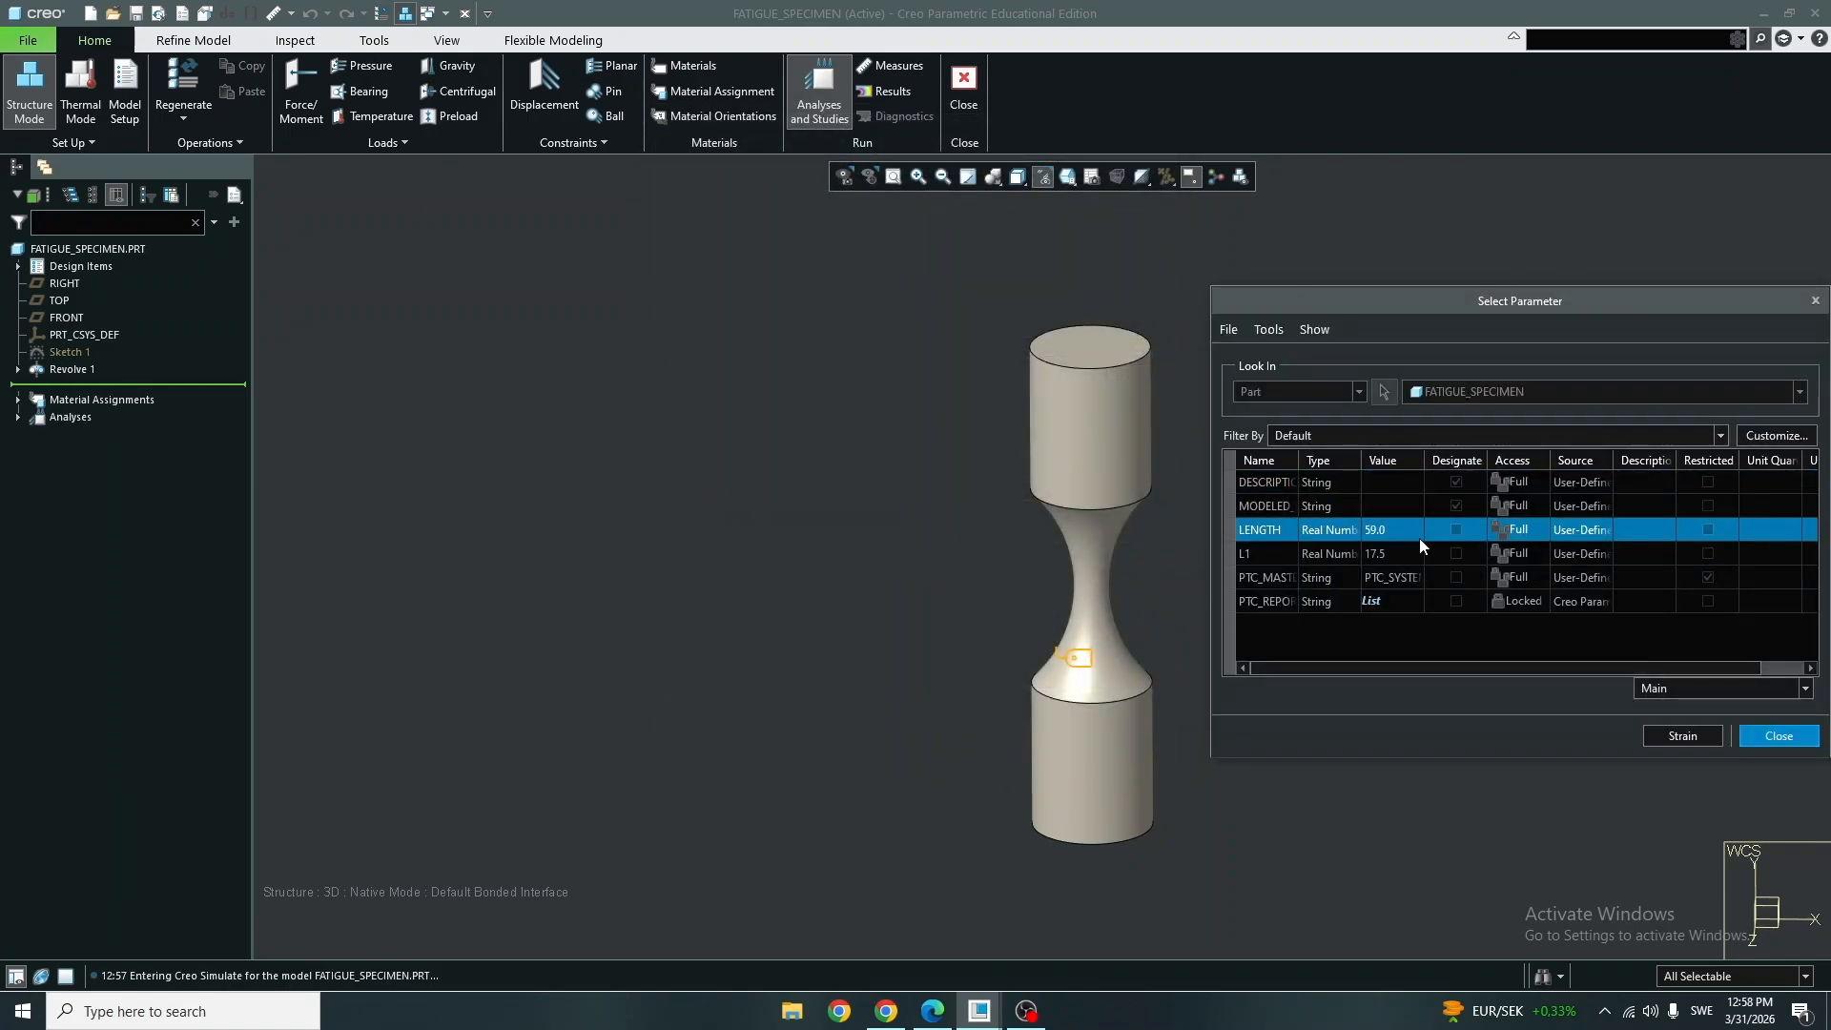
pyautogui.click(1684, 736)
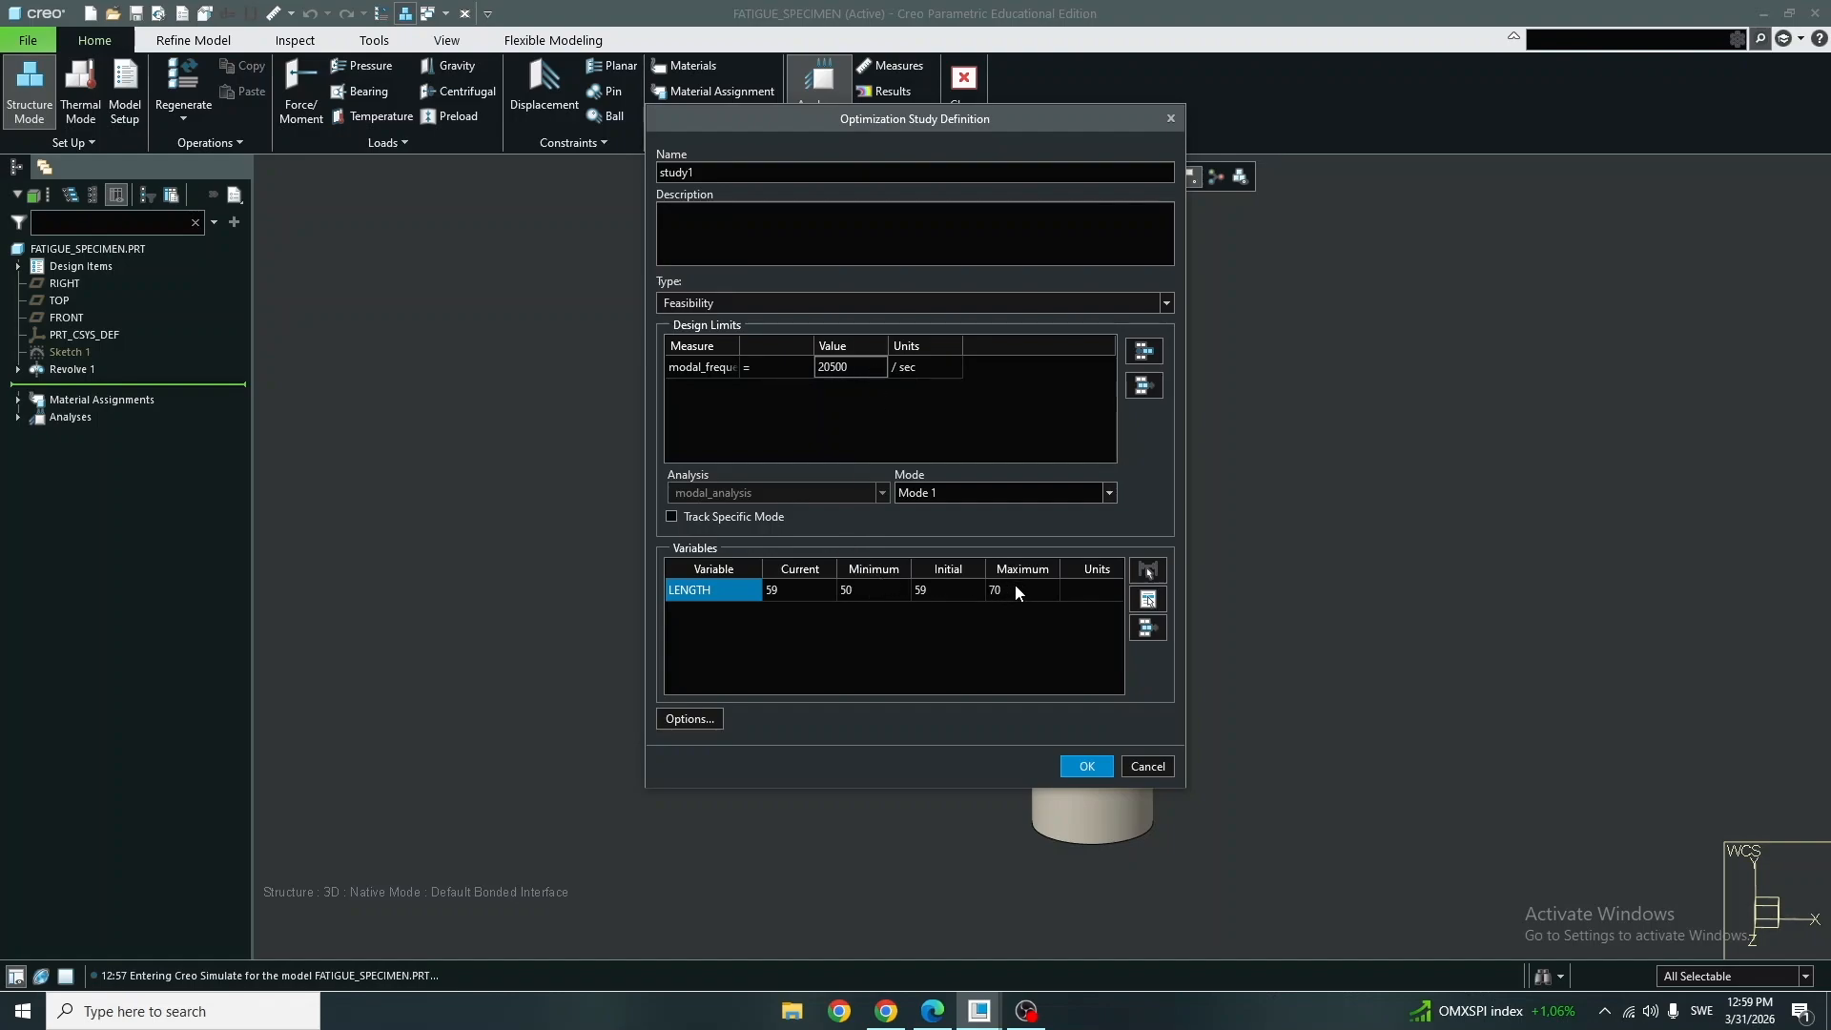
pyautogui.click(862, 589)
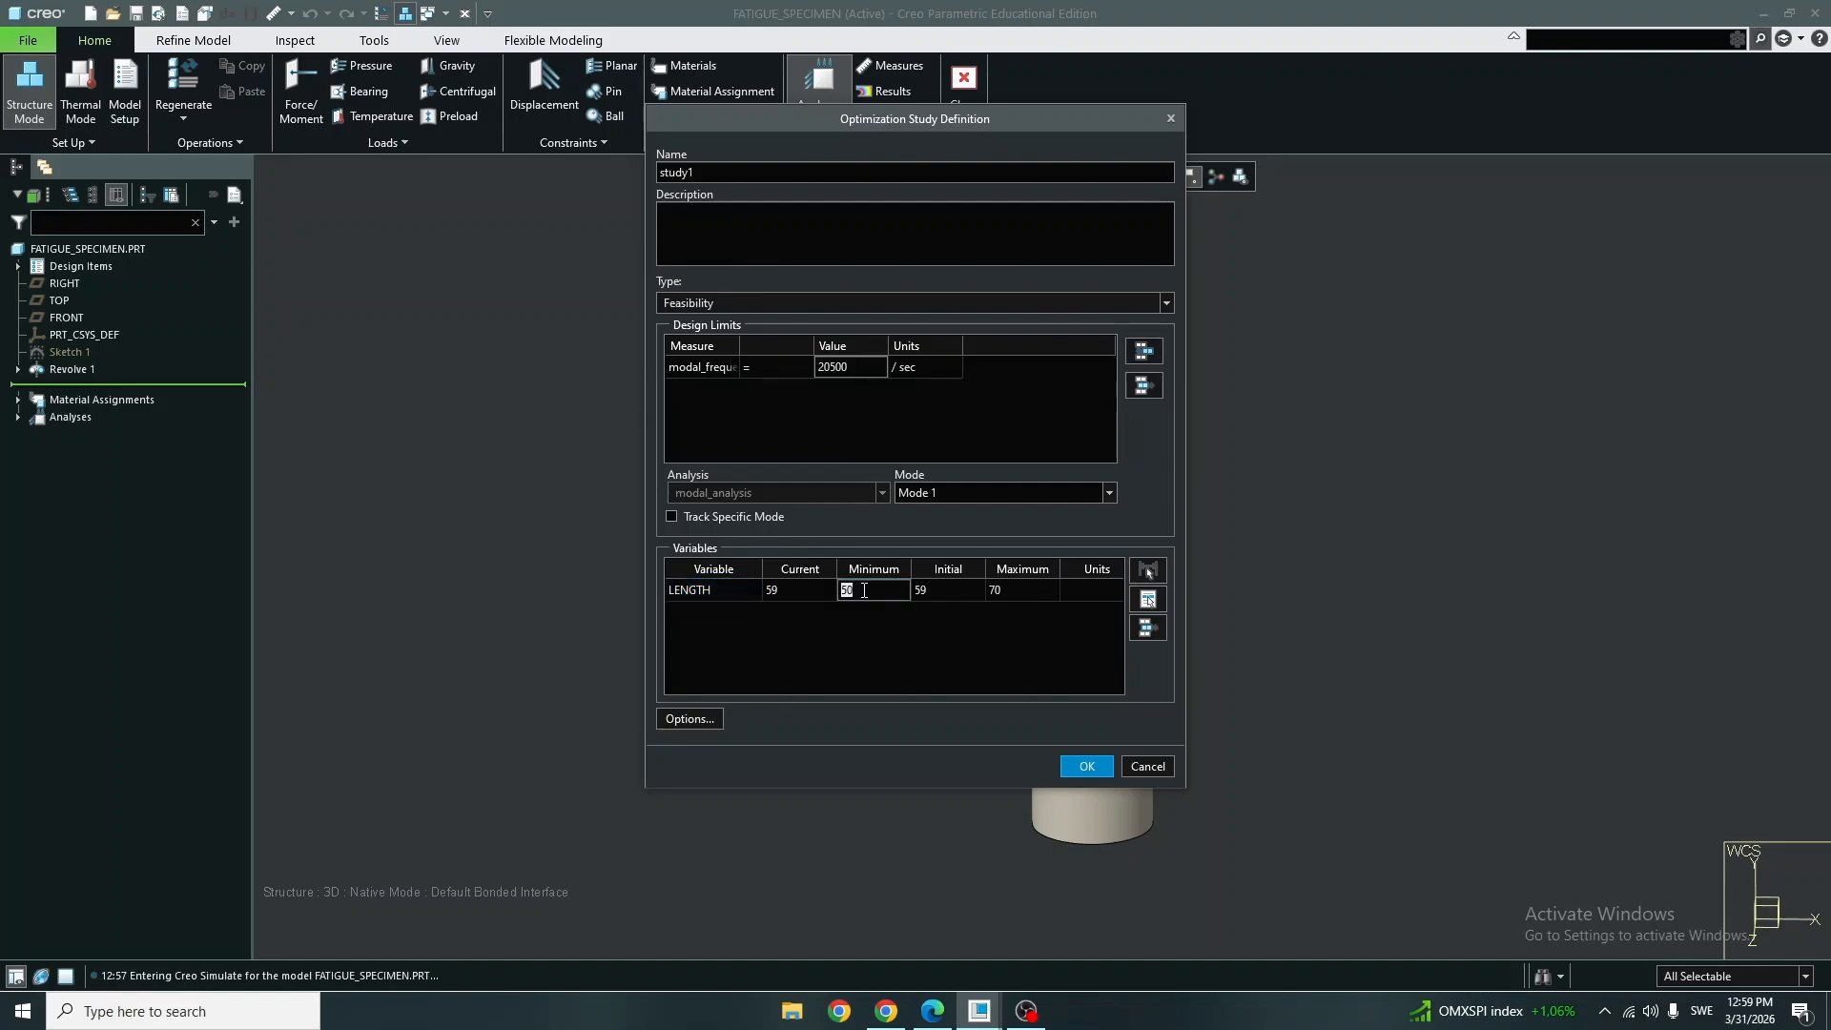
pyautogui.click(948, 647)
pyautogui.click(1087, 767)
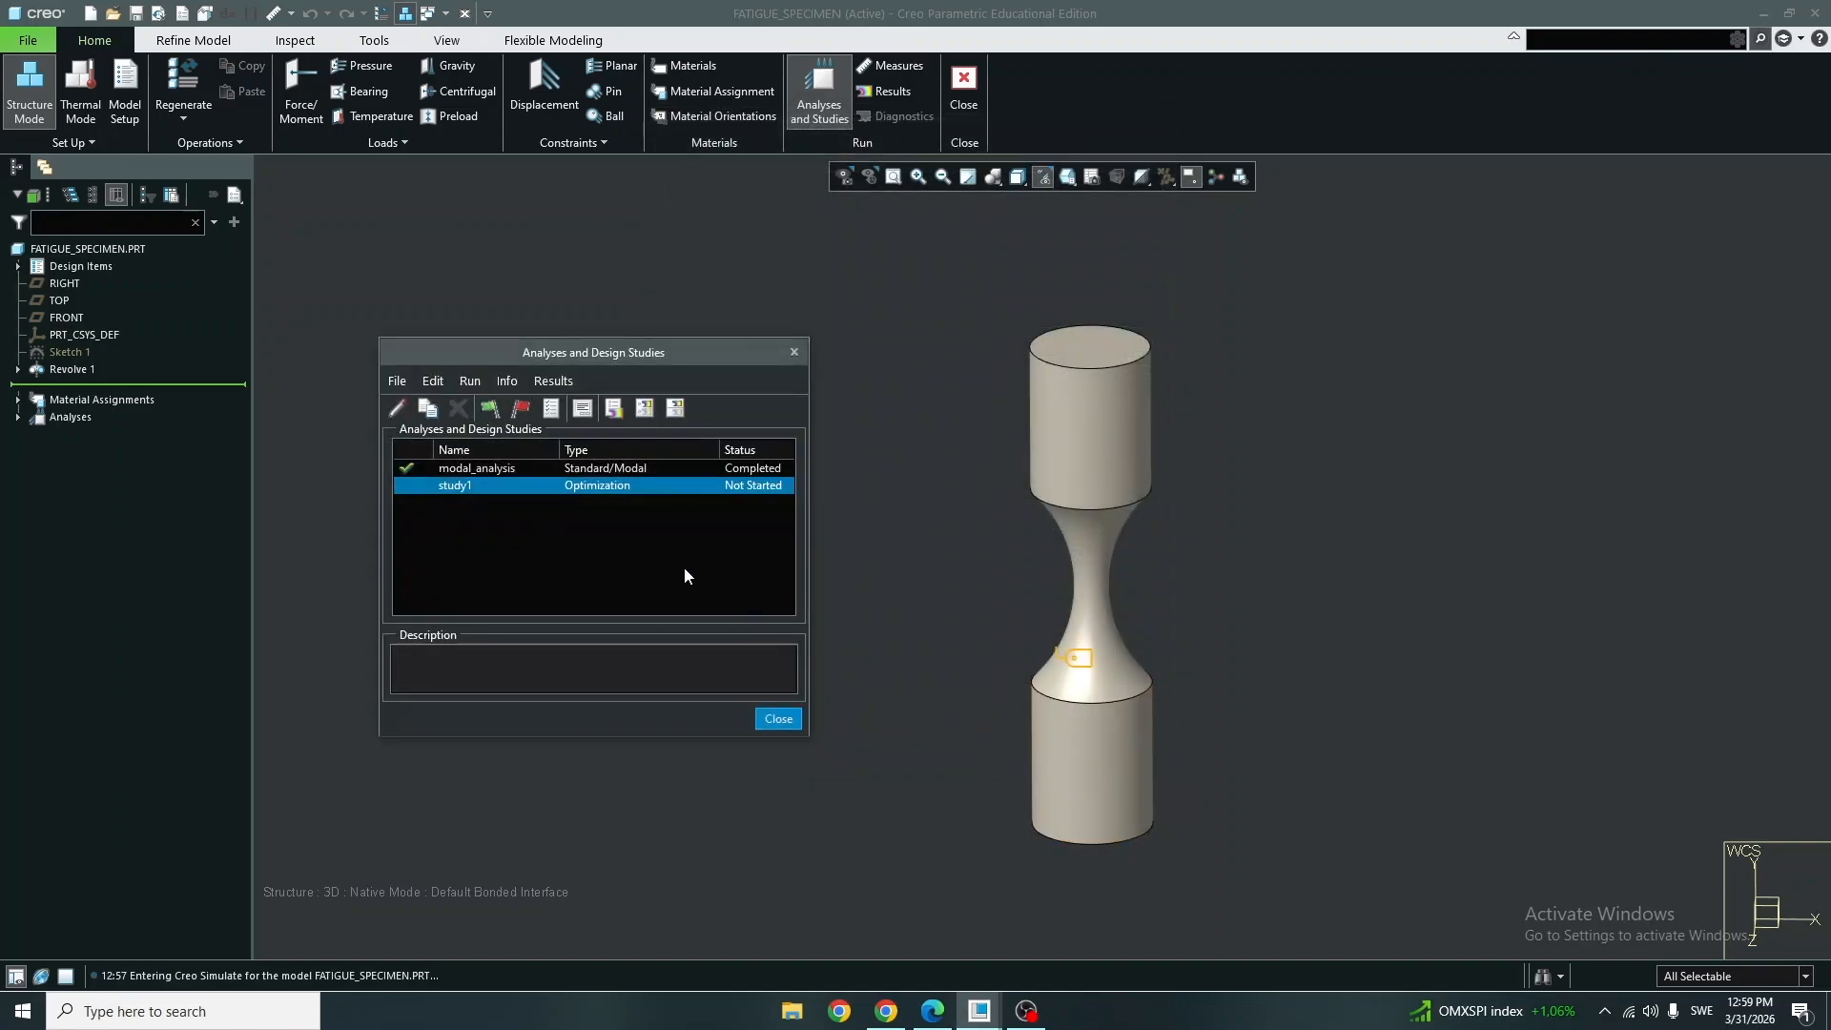
# Run study1, deleting its existing output files, and open its run status to follow the summary.
pyautogui.click(488, 411)
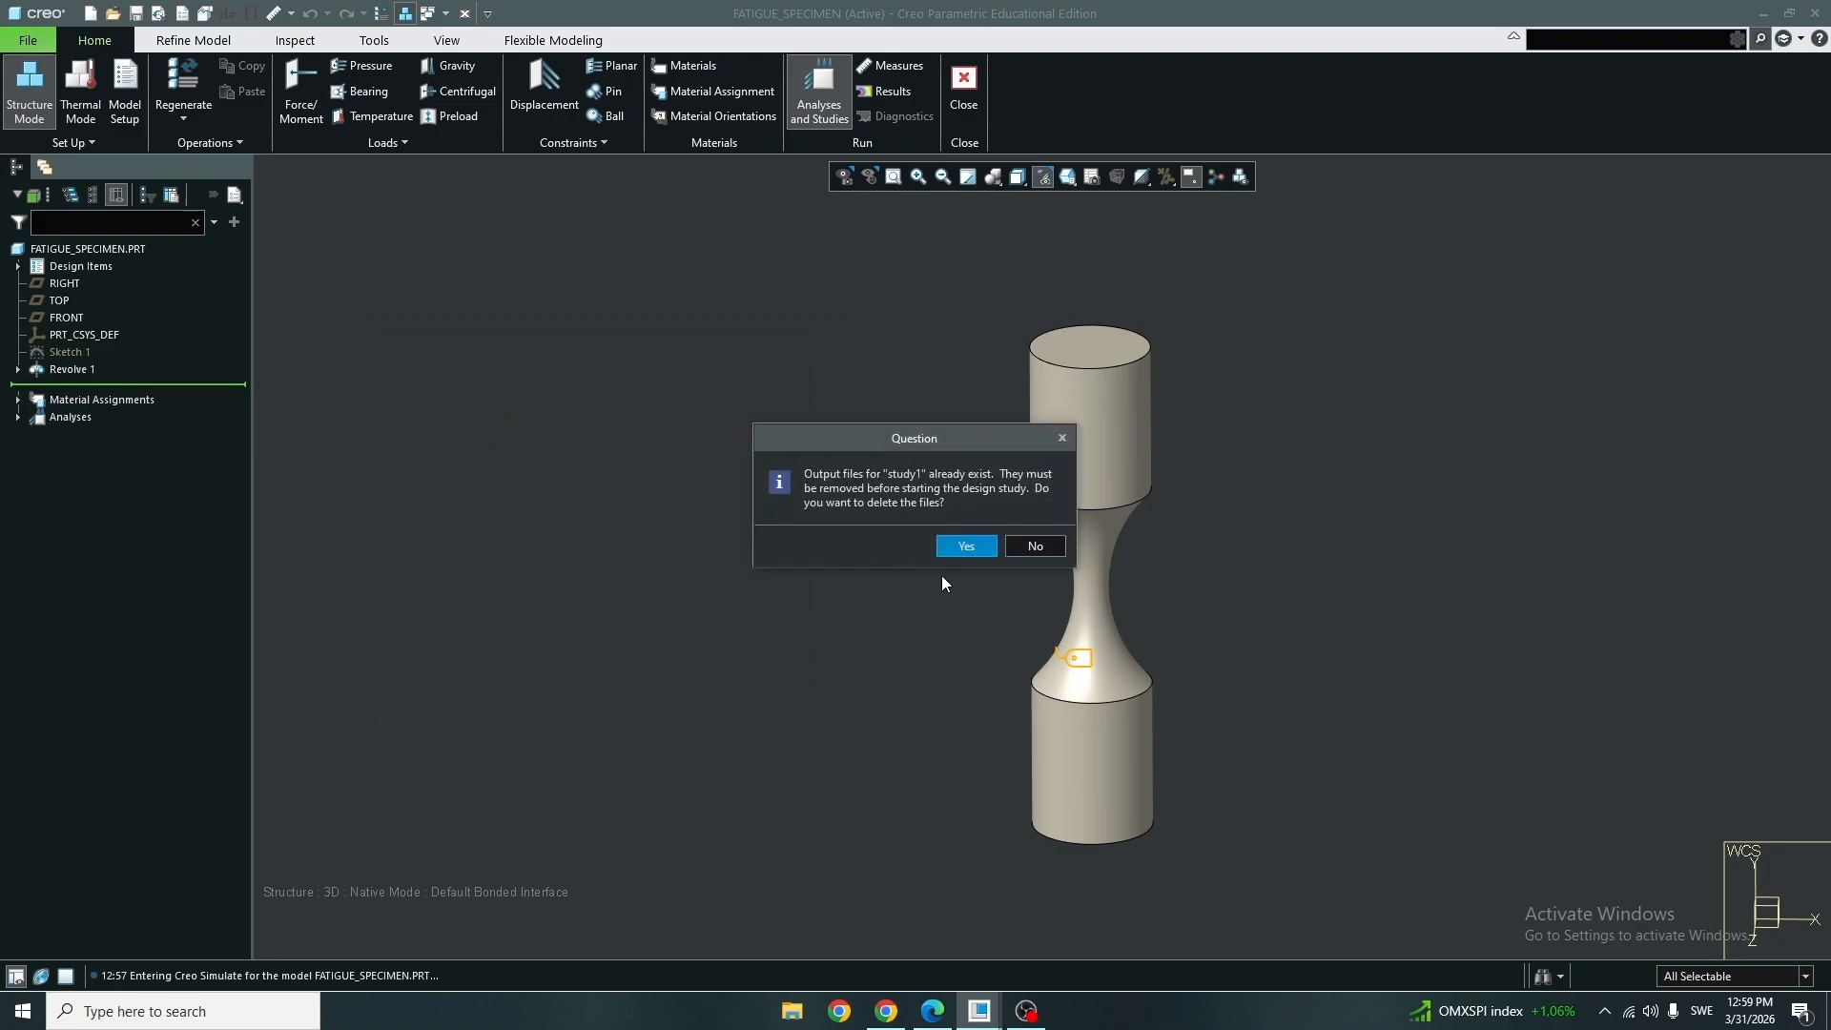
pyautogui.click(949, 546)
pyautogui.click(946, 540)
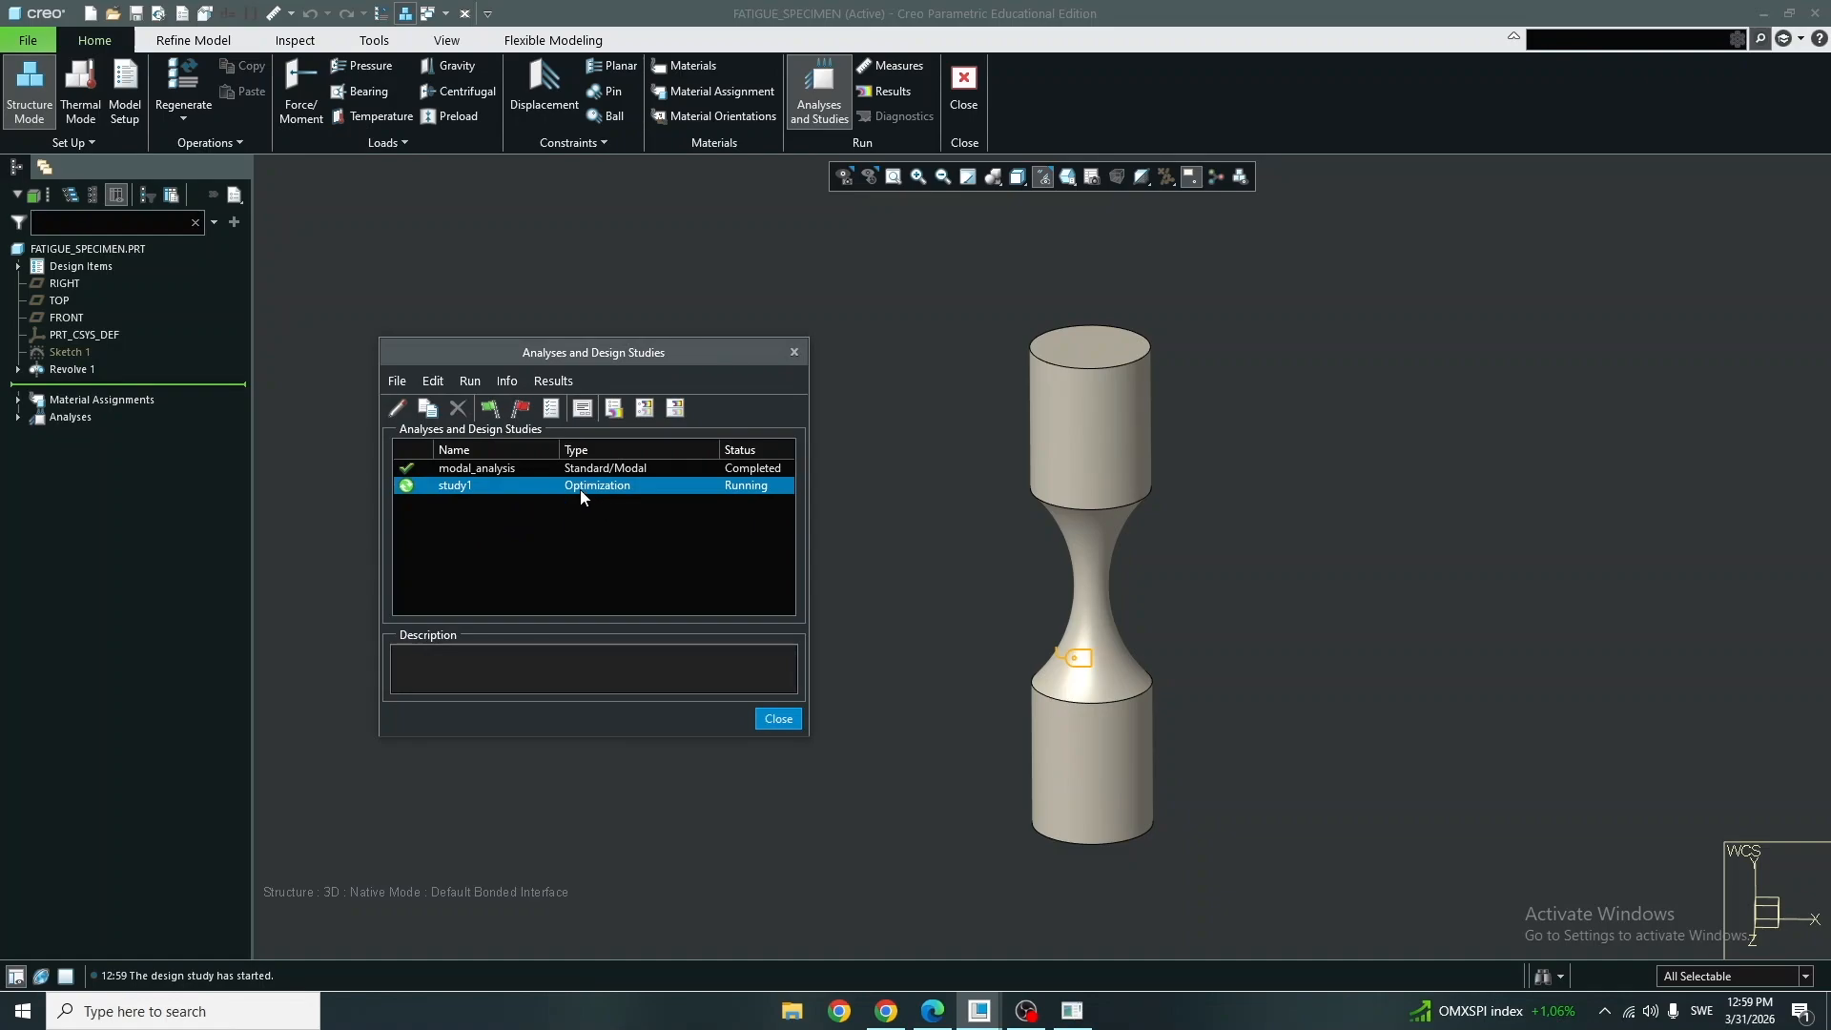
pyautogui.click(583, 408)
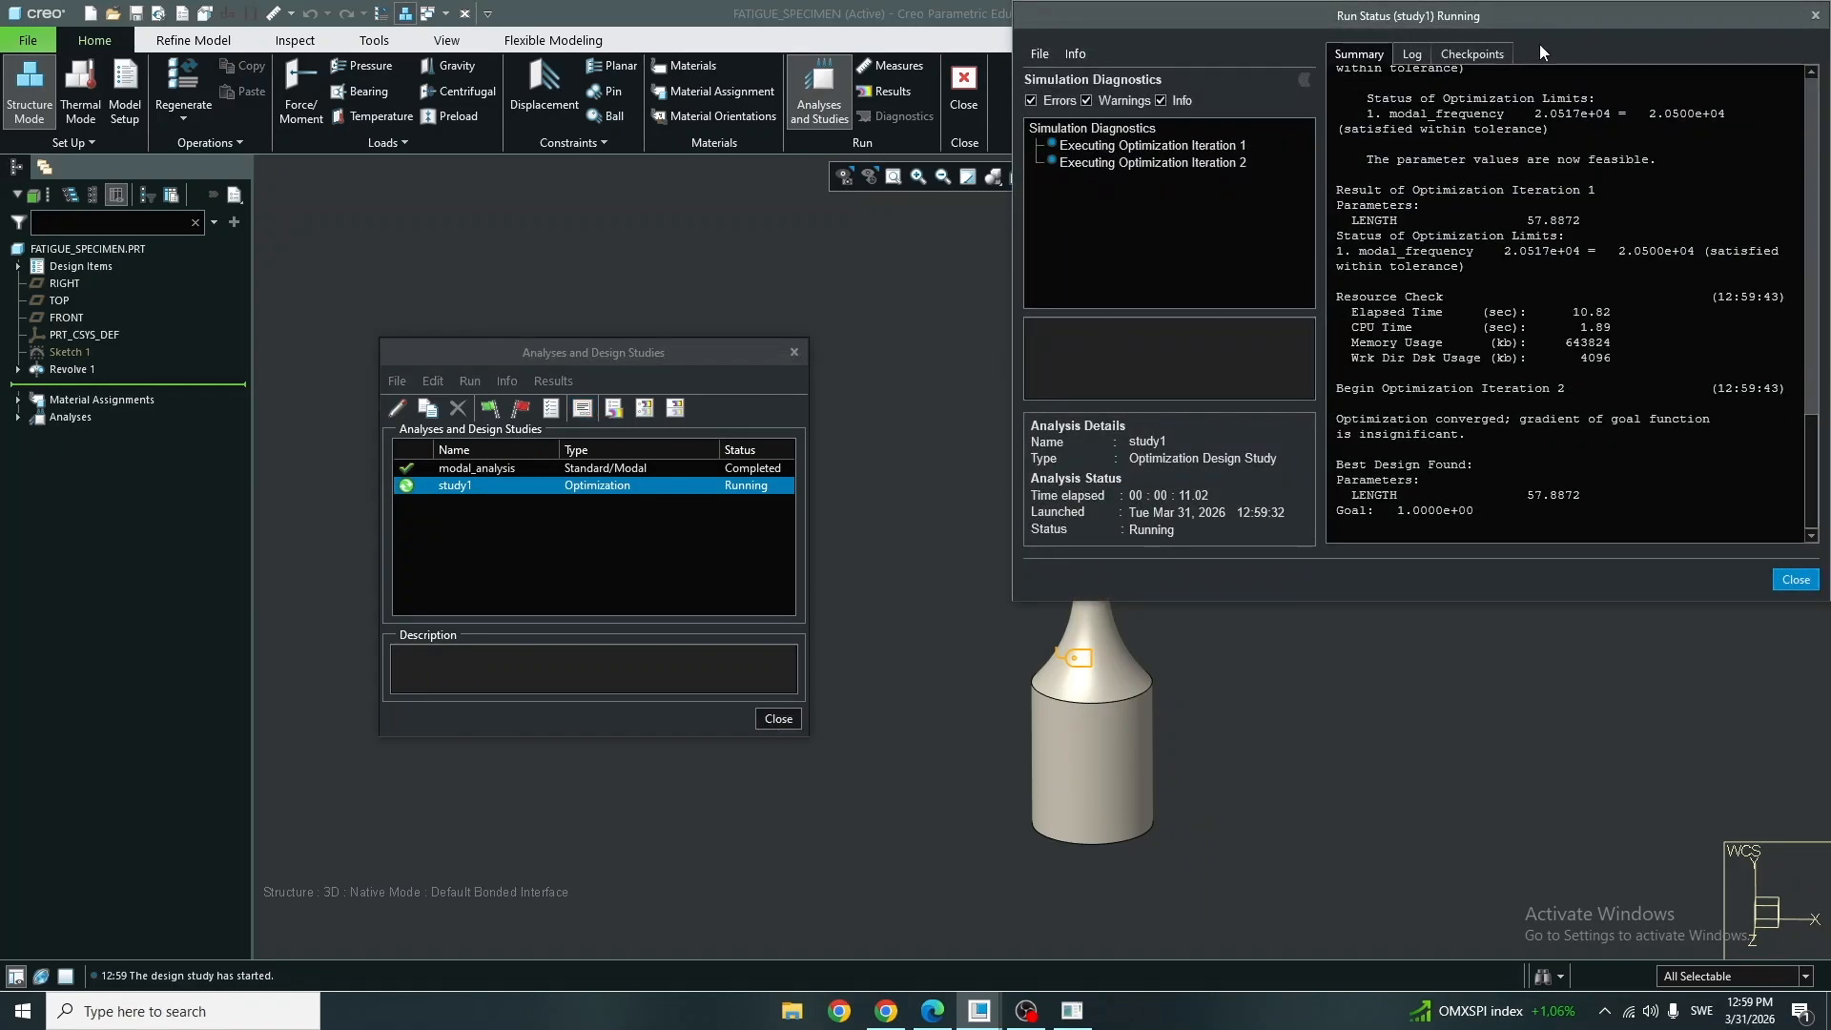
pyautogui.moveTo(1565, 20); pyautogui.dragTo(1491, 117)
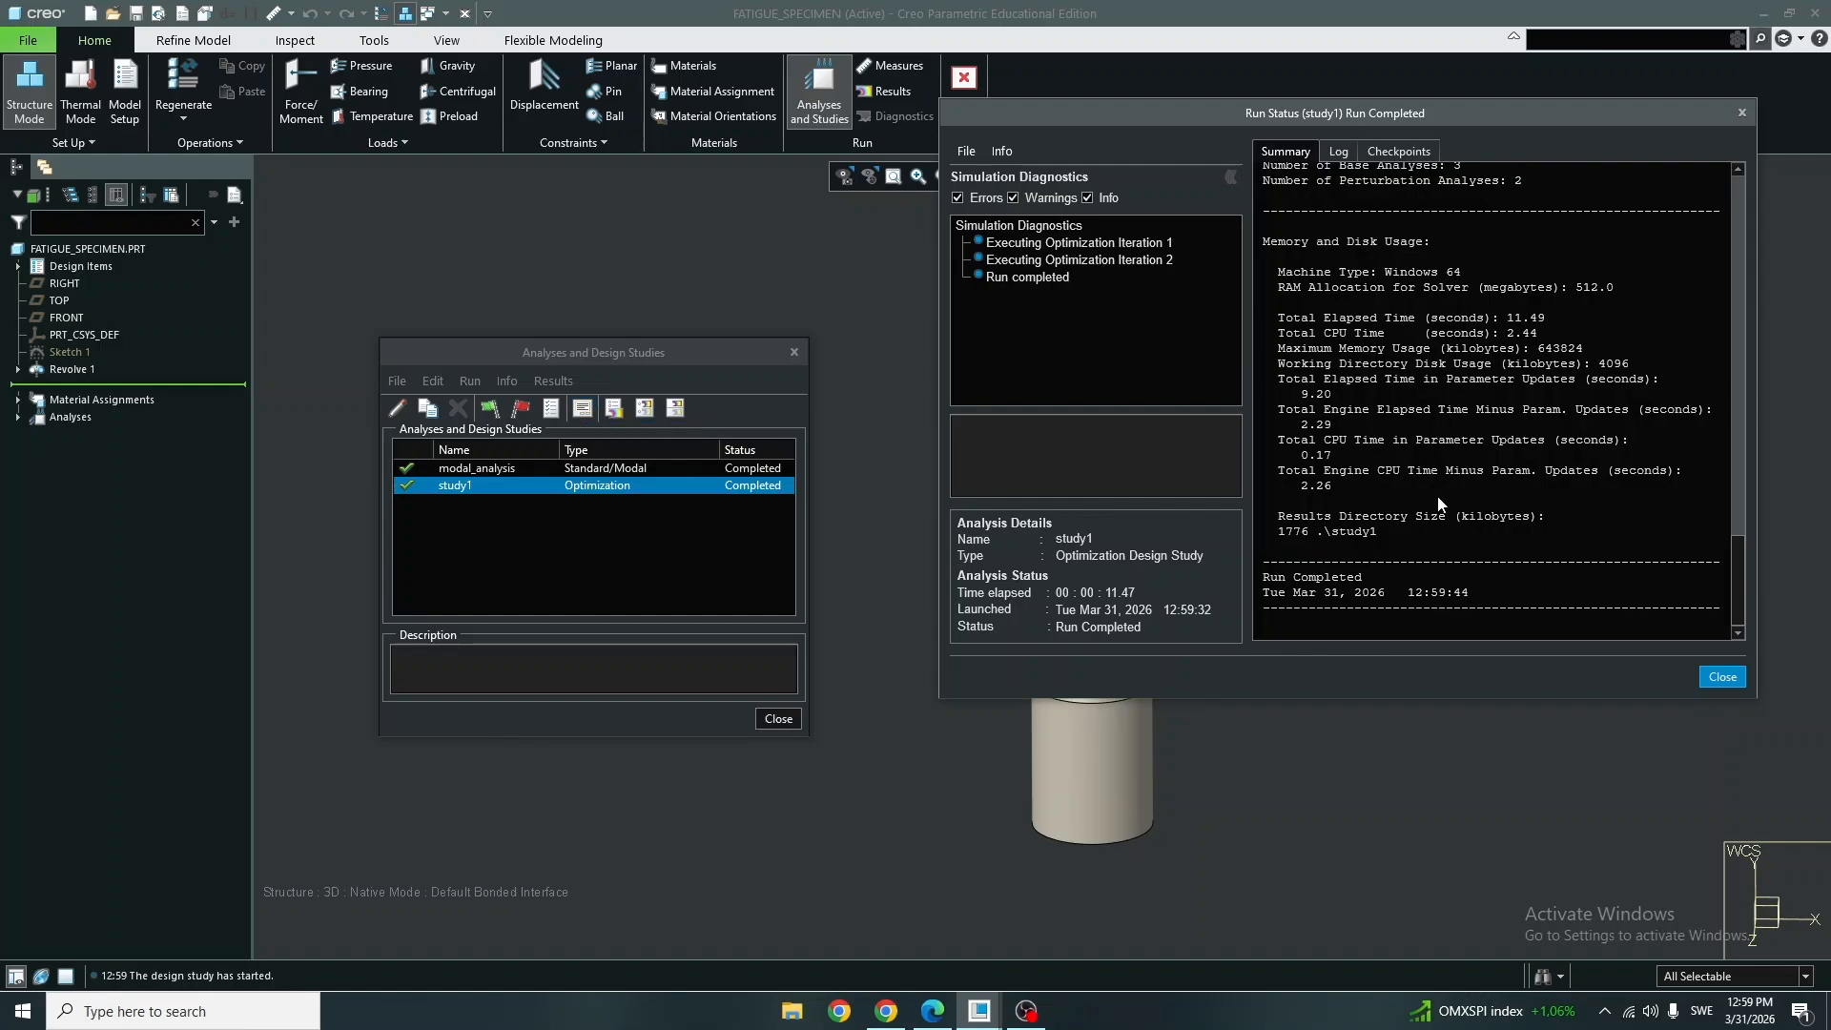
# Review study1's run summary for the optimization iterations, frequency limit status and best-design LENGTH, and close the run status.
pyautogui.moveTo(1740, 561); pyautogui.dragTo(1740, 504)
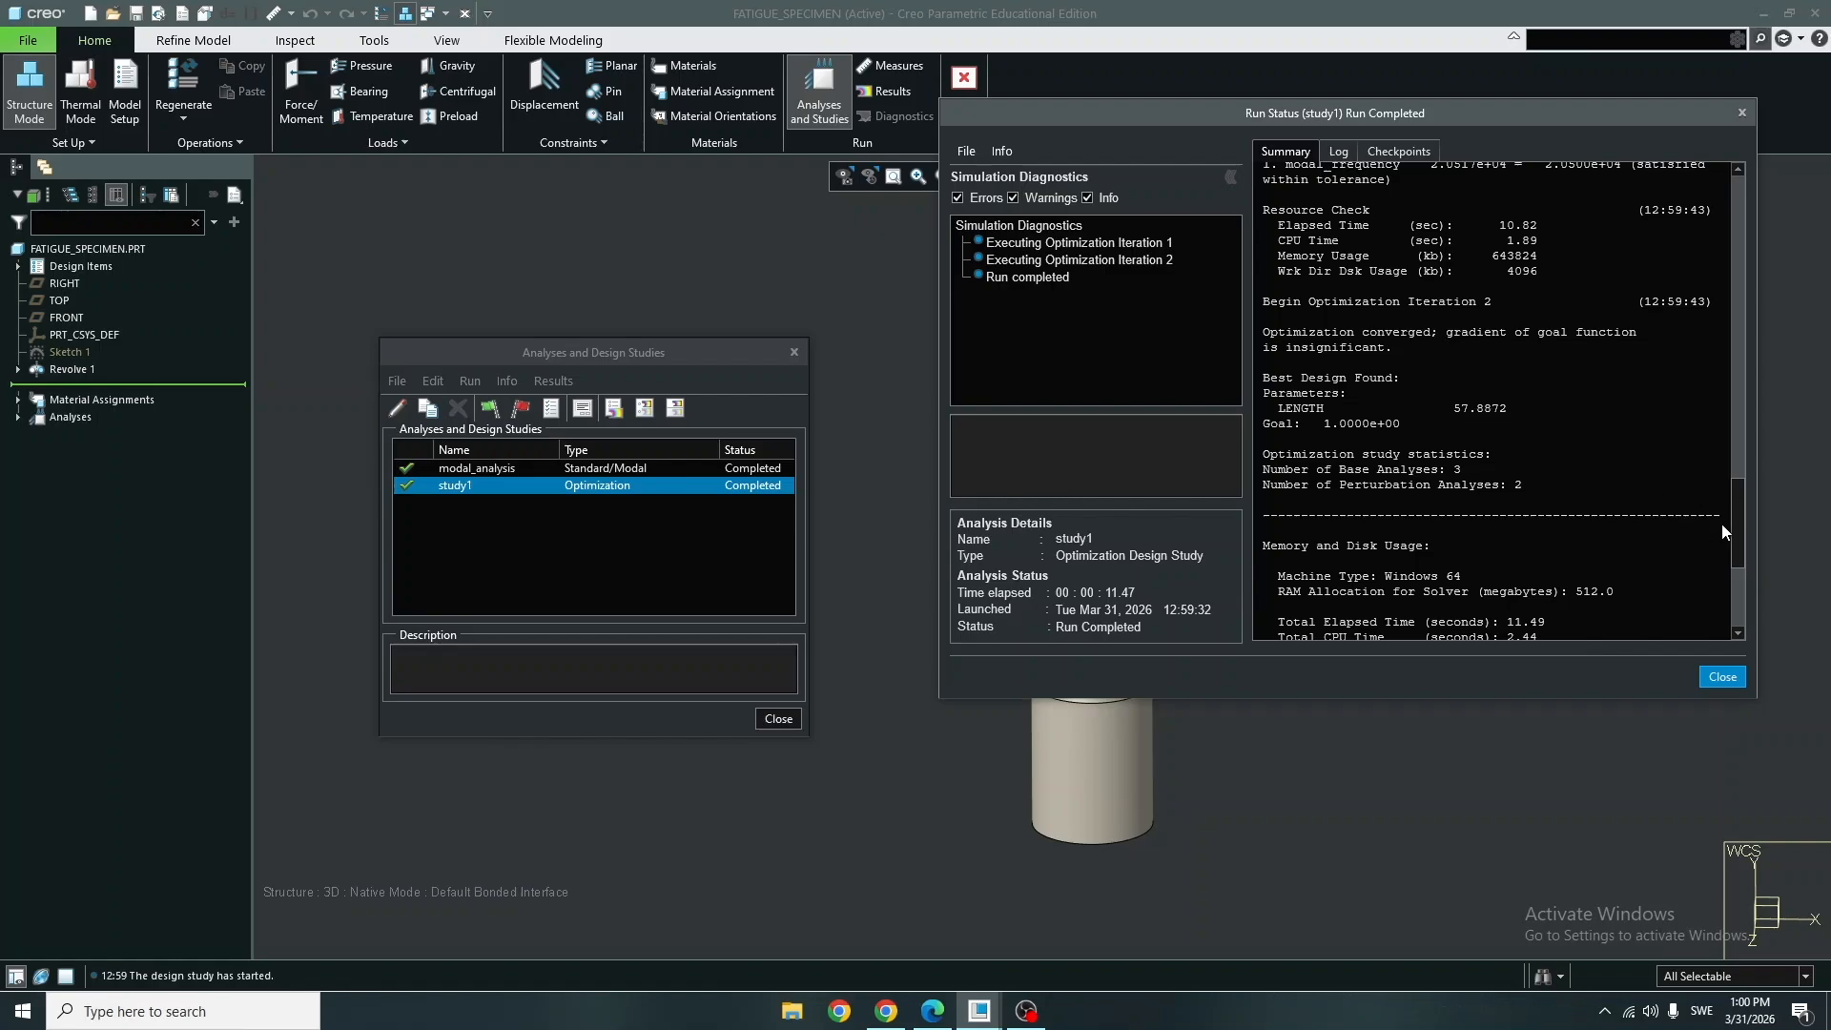
pyautogui.moveTo(1734, 523); pyautogui.dragTo(1734, 498)
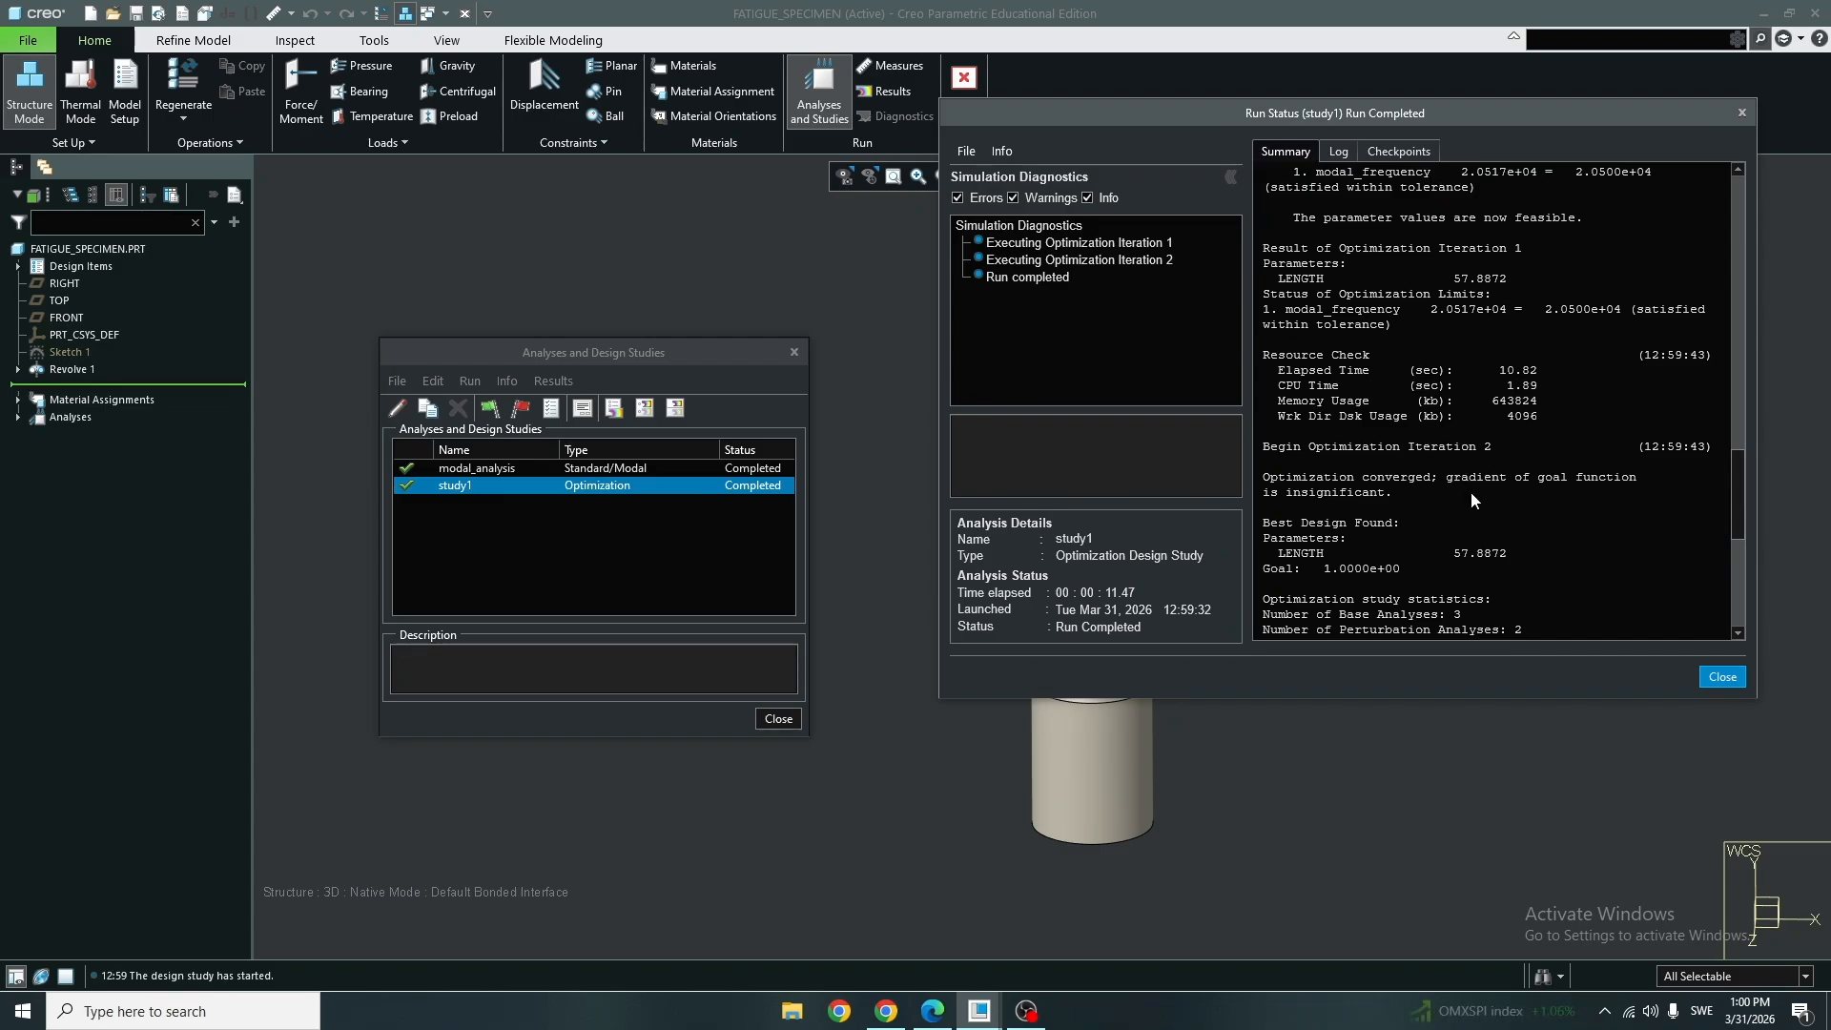
pyautogui.moveTo(1733, 496); pyautogui.dragTo(1740, 525)
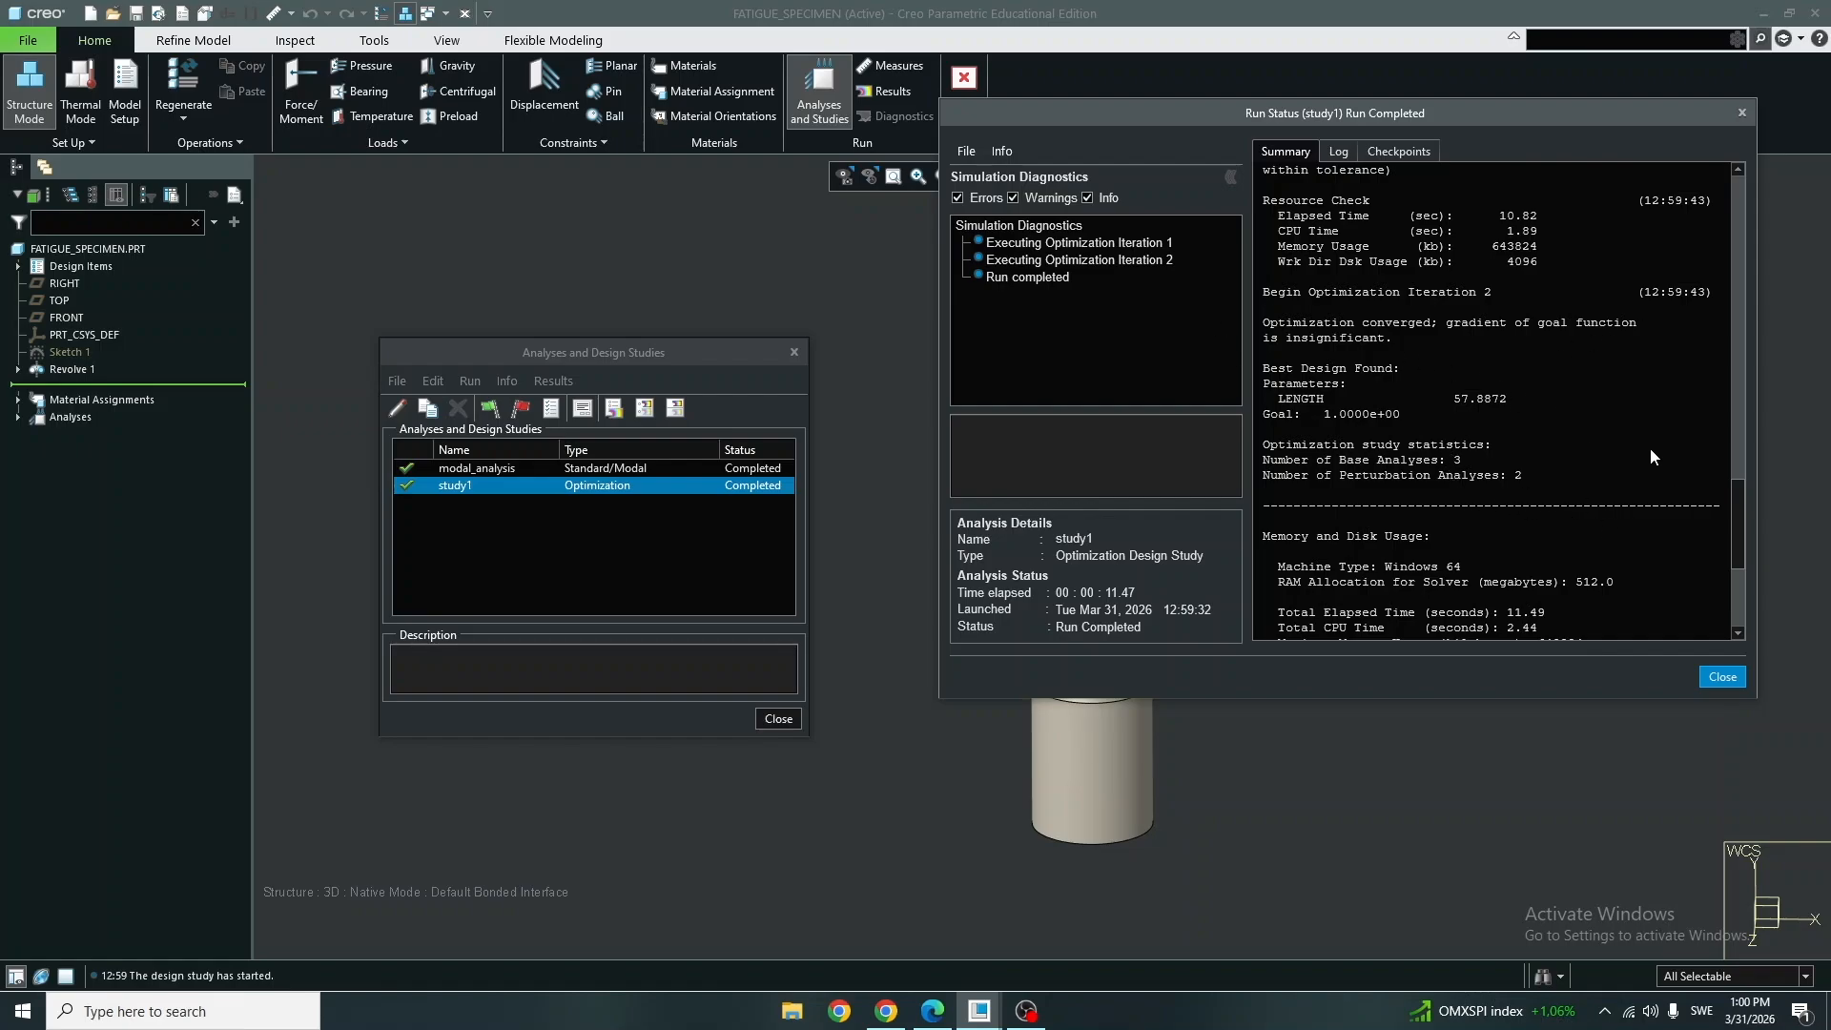
pyautogui.moveTo(1738, 495); pyautogui.dragTo(1737, 475)
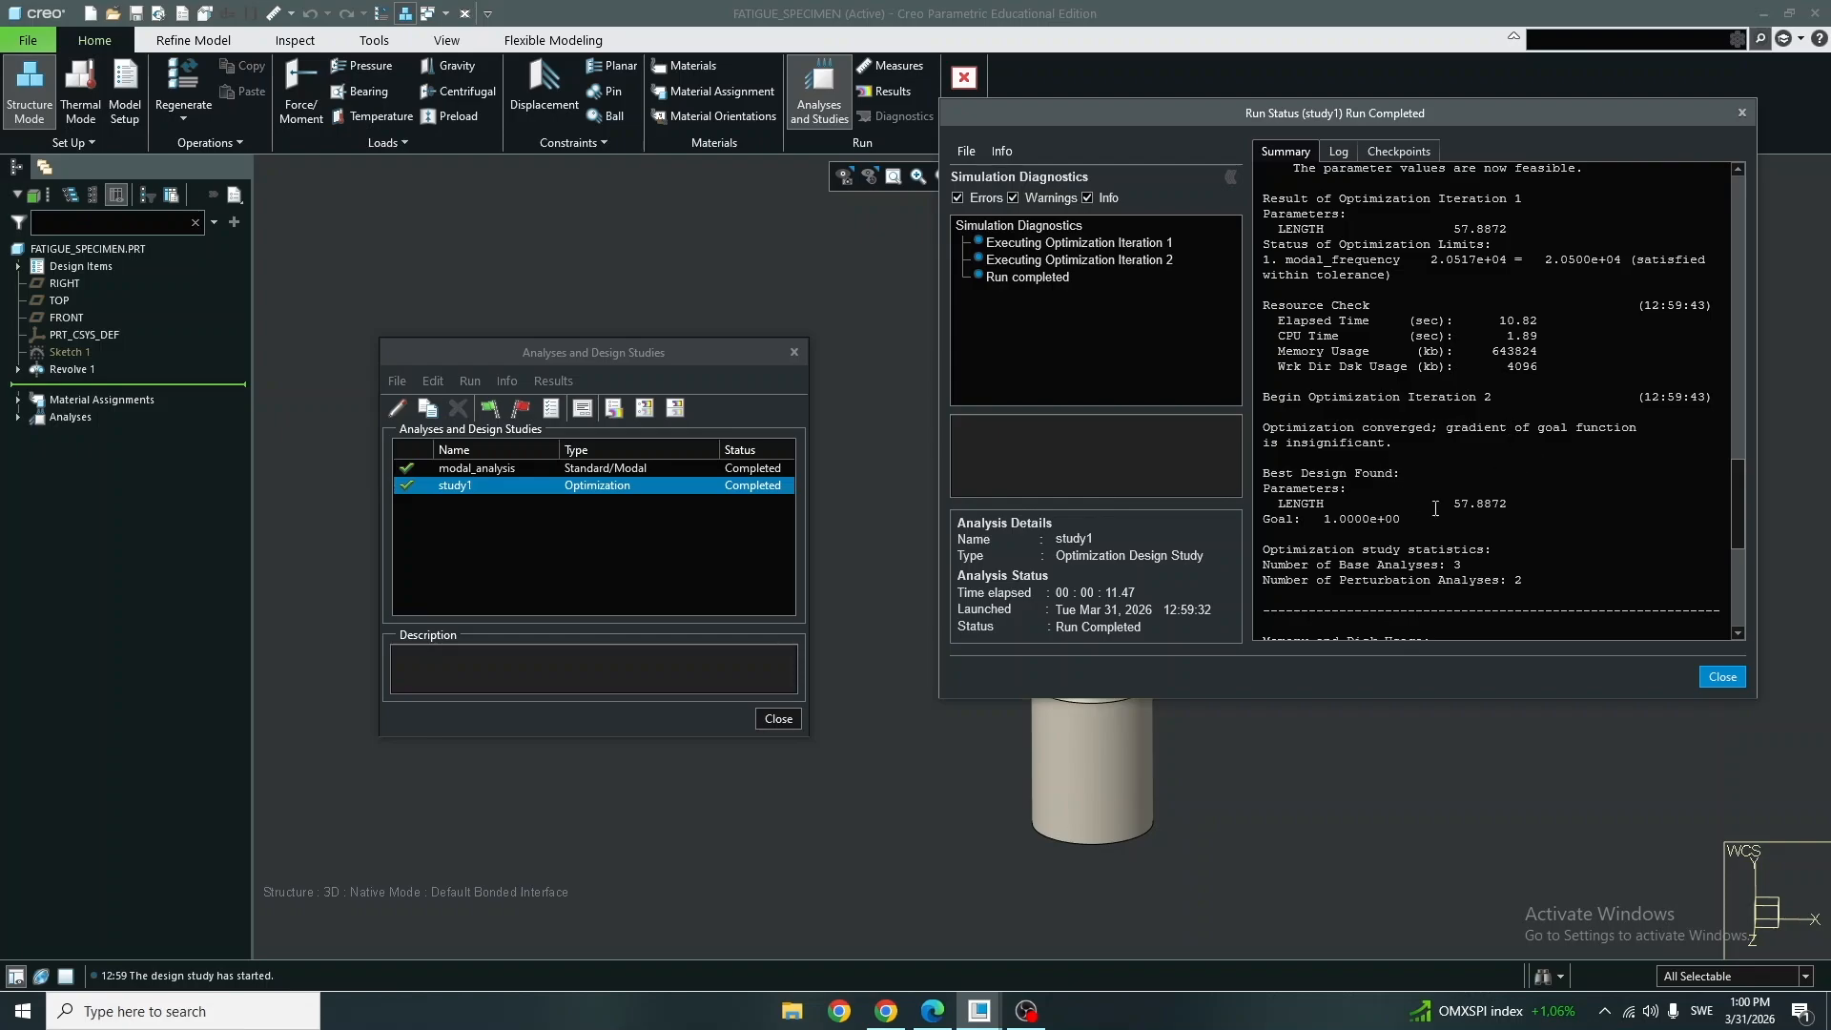
pyautogui.click(1723, 677)
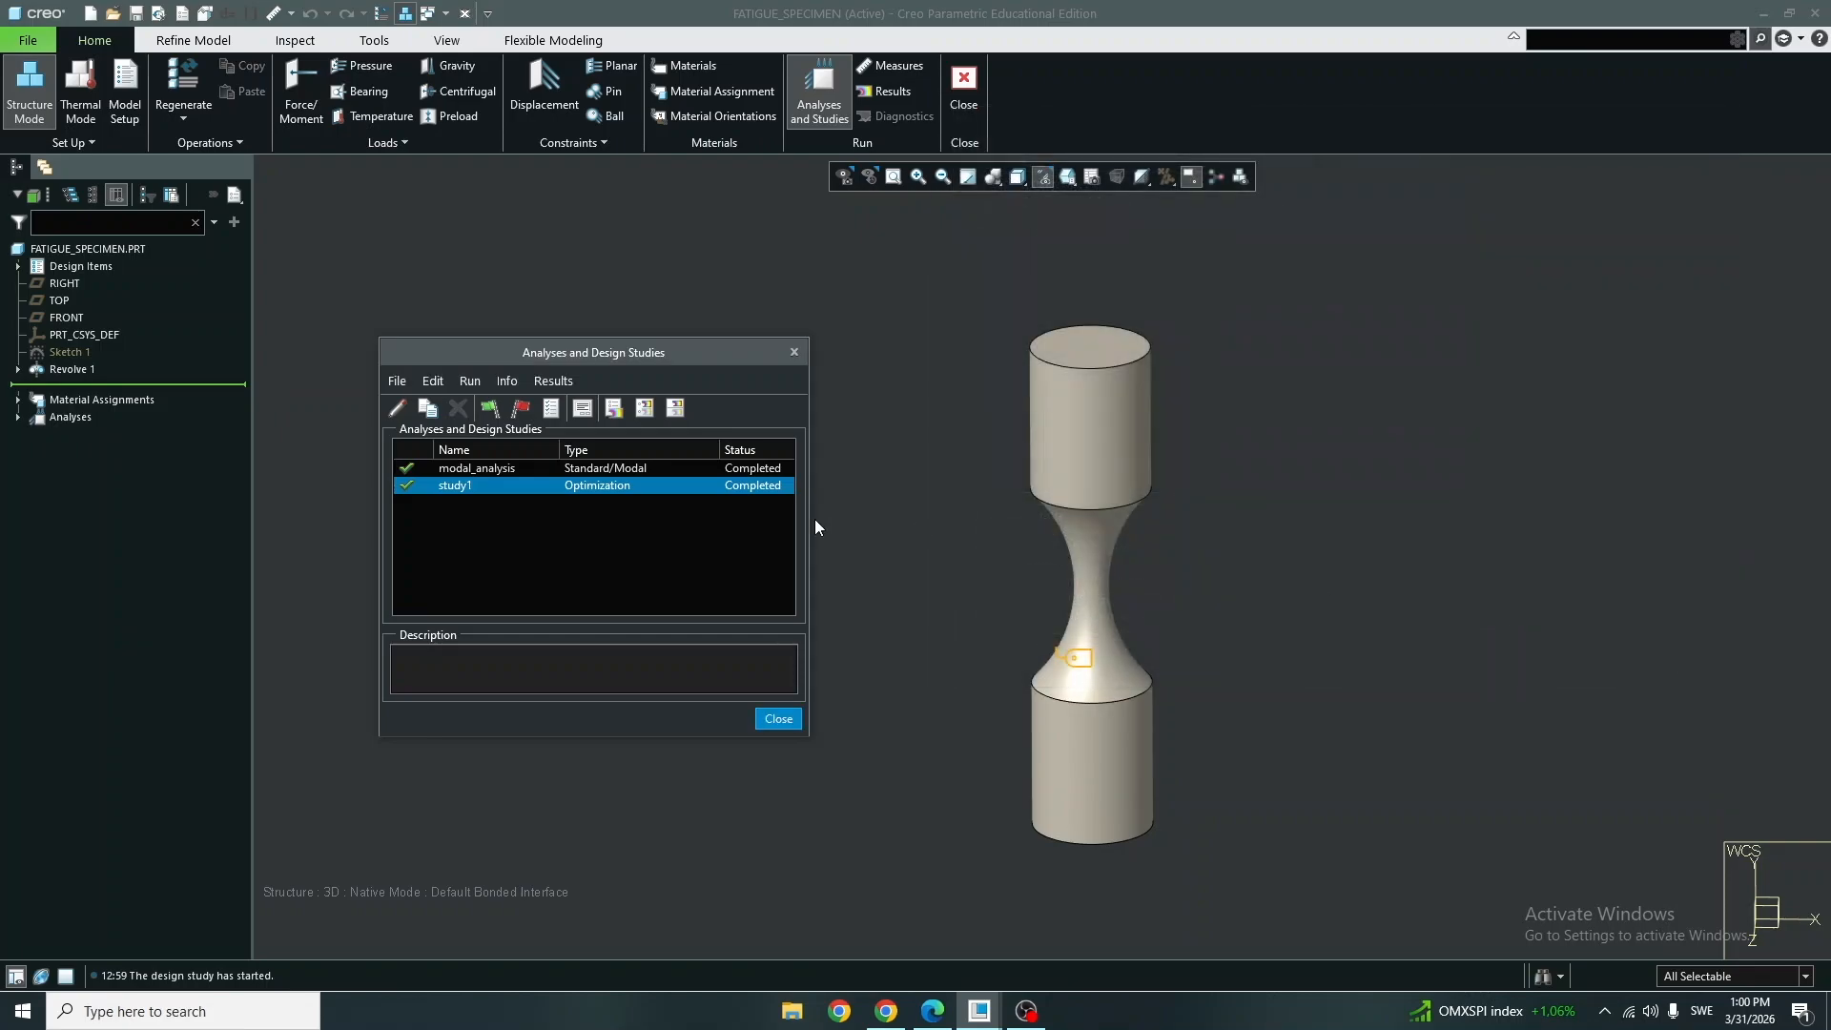
# Reopen study1's definition to inspect its convergence and iteration options, and leave it without changes.
pyautogui.rightClick(687, 483)
pyautogui.click(694, 491)
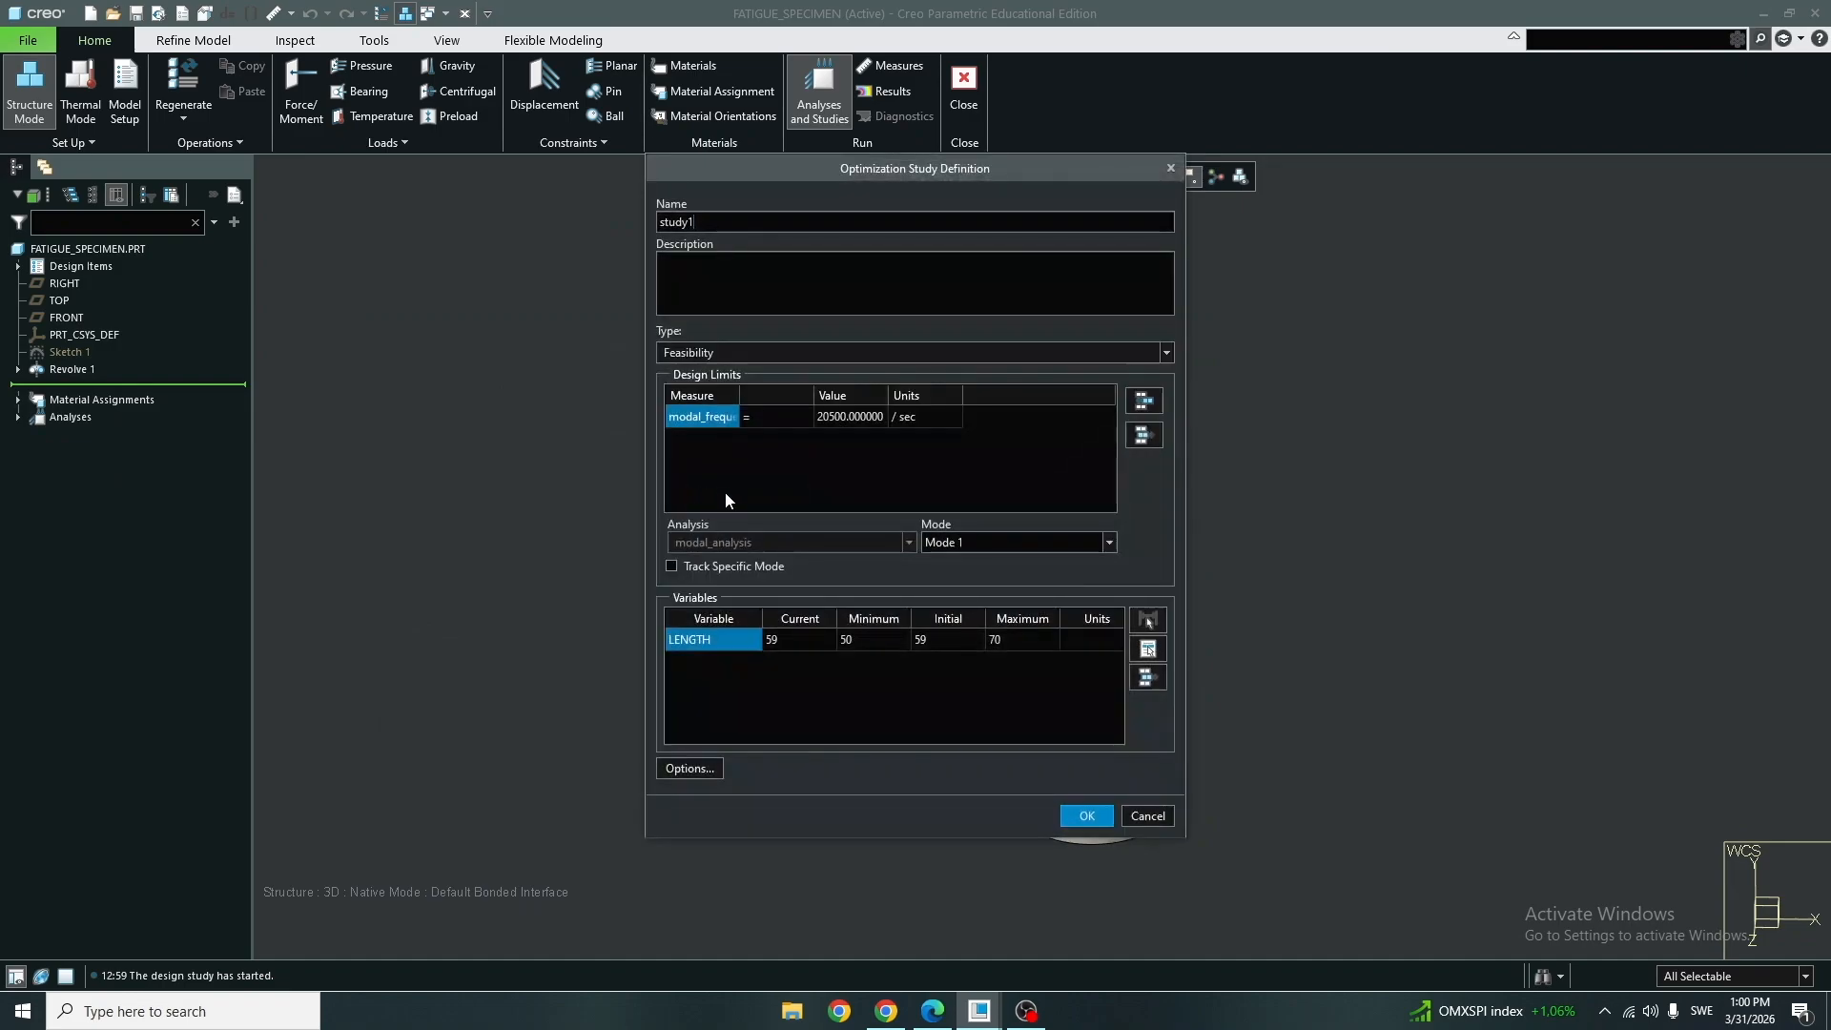
pyautogui.click(689, 769)
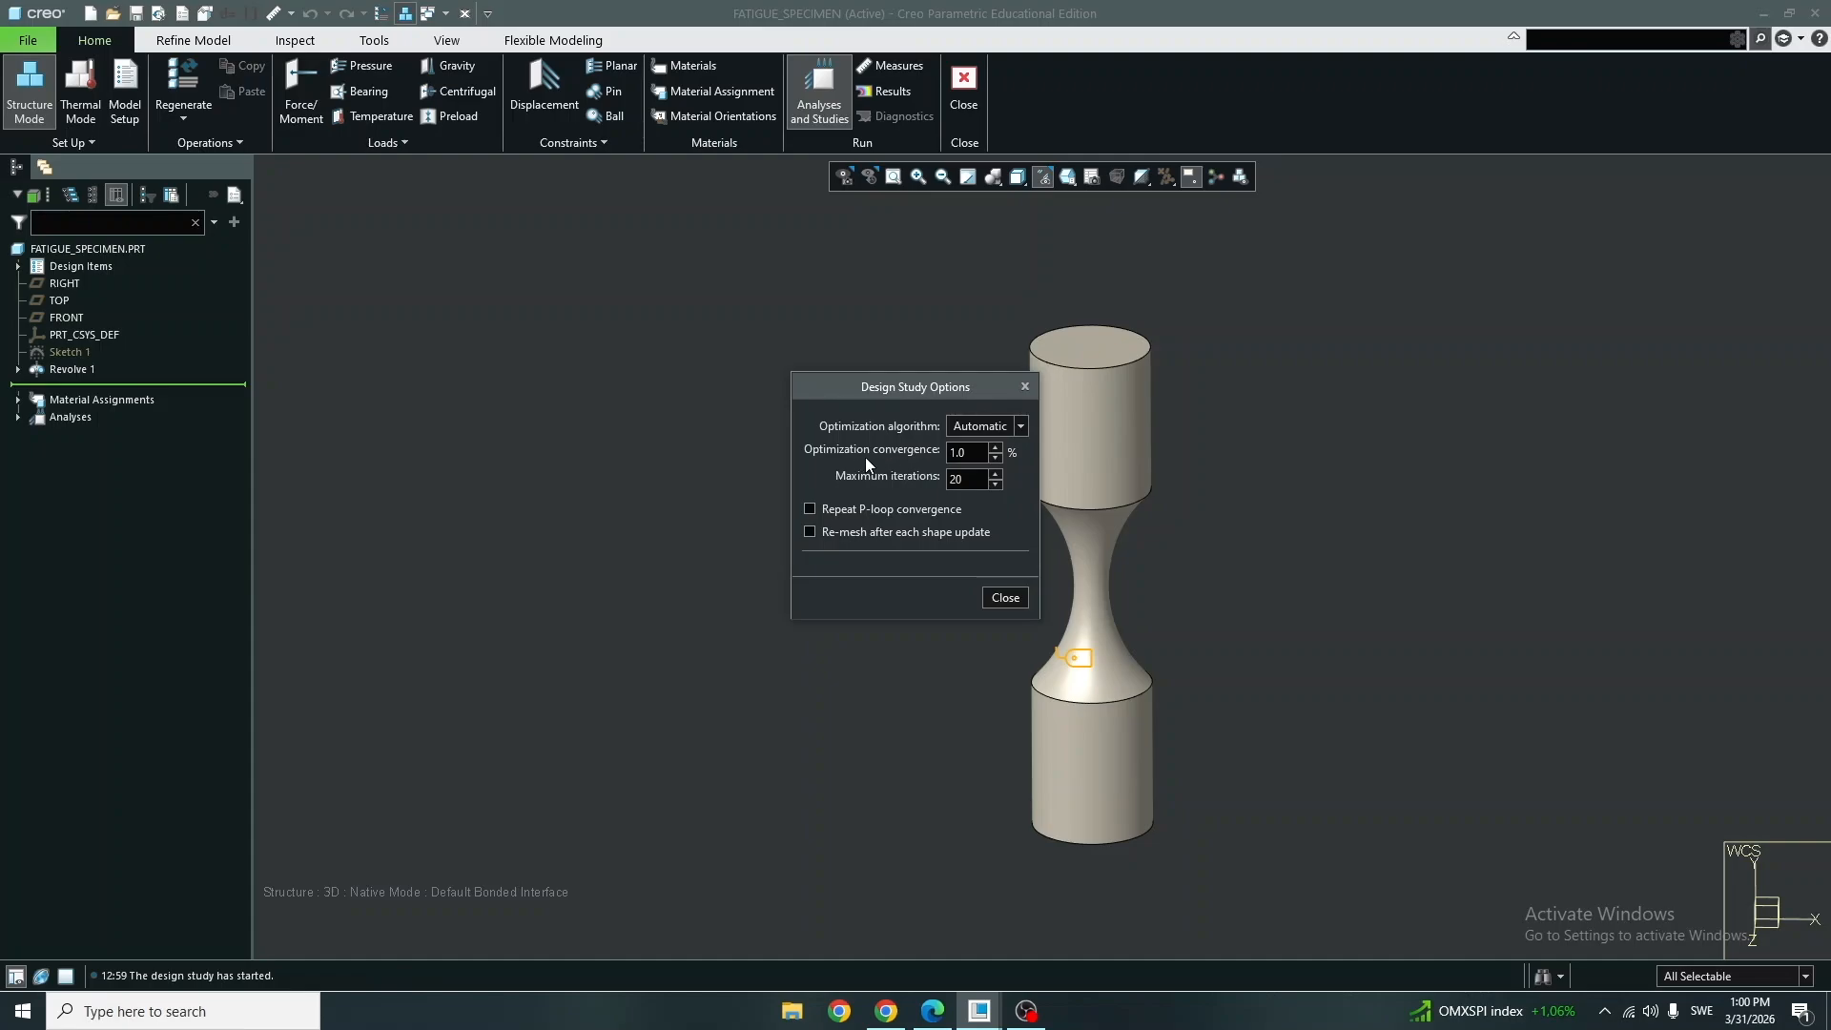
pyautogui.click(1002, 597)
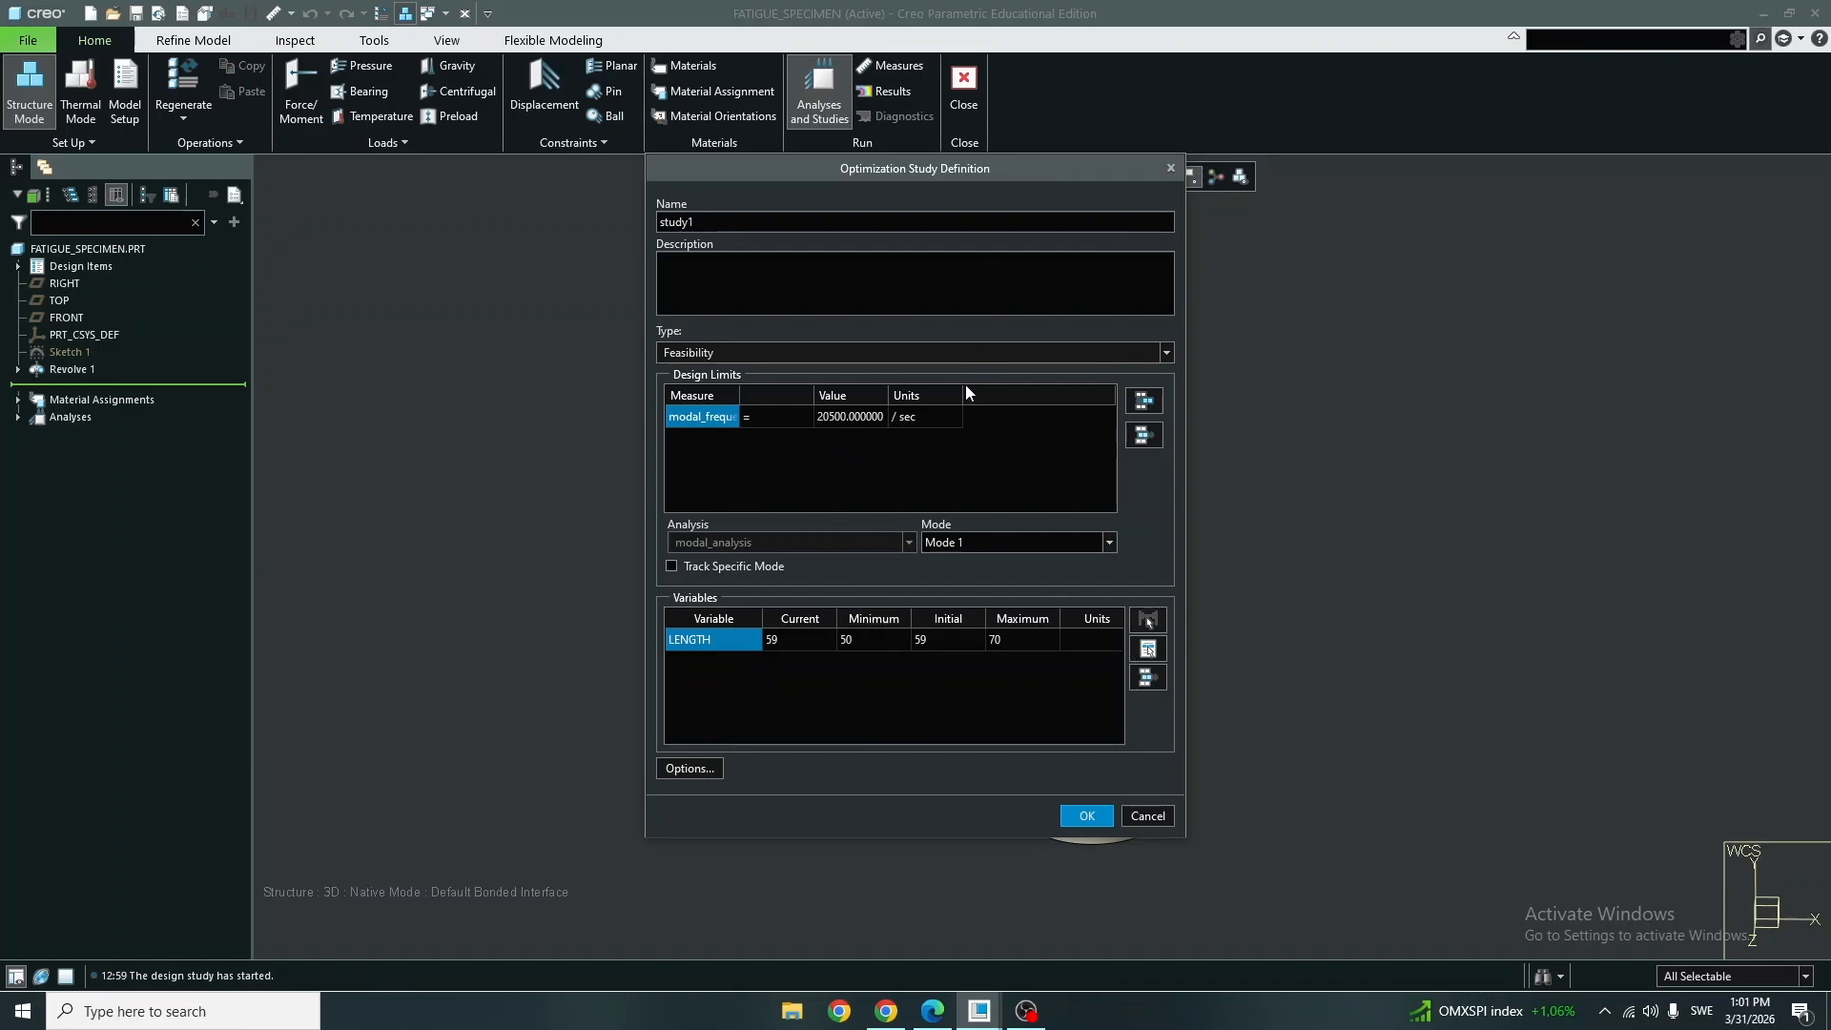
pyautogui.click(1151, 816)
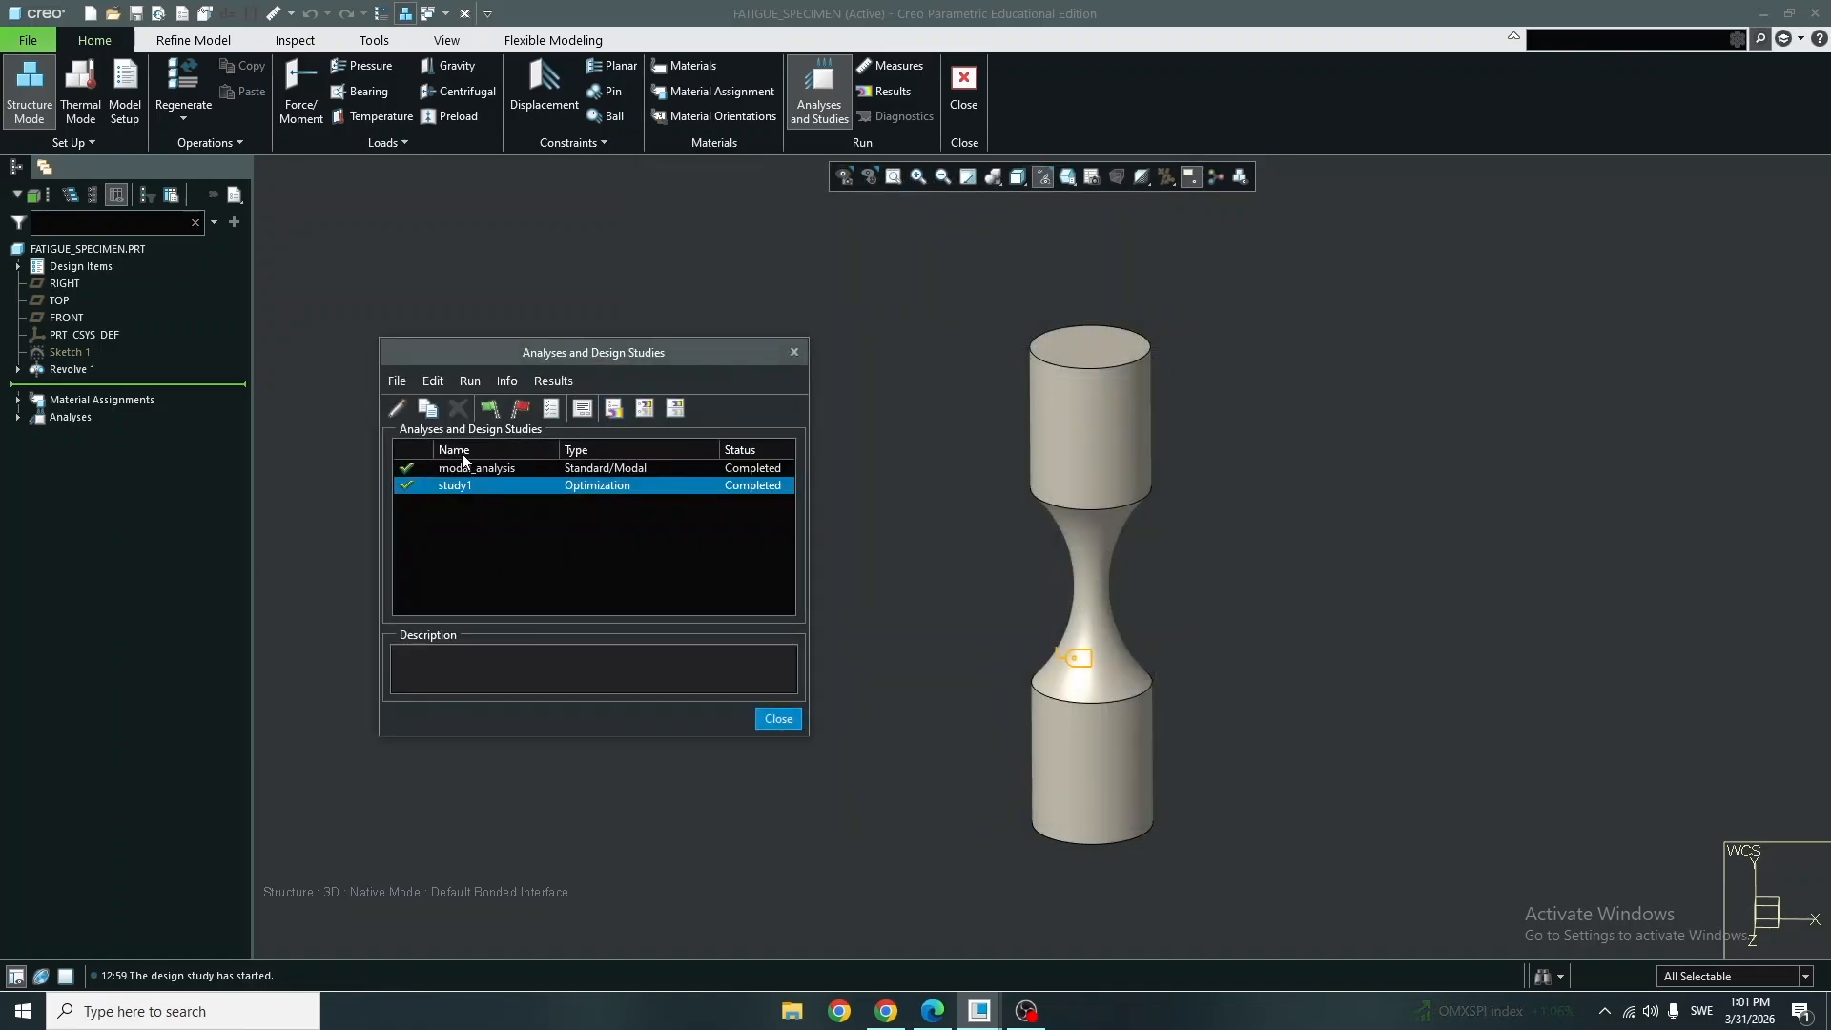
# Create a global sensitivity study named study2aaaa for modal_analysis, varying LENGTH from 50 to 70 in 15 steps.
pyautogui.click(408, 382)
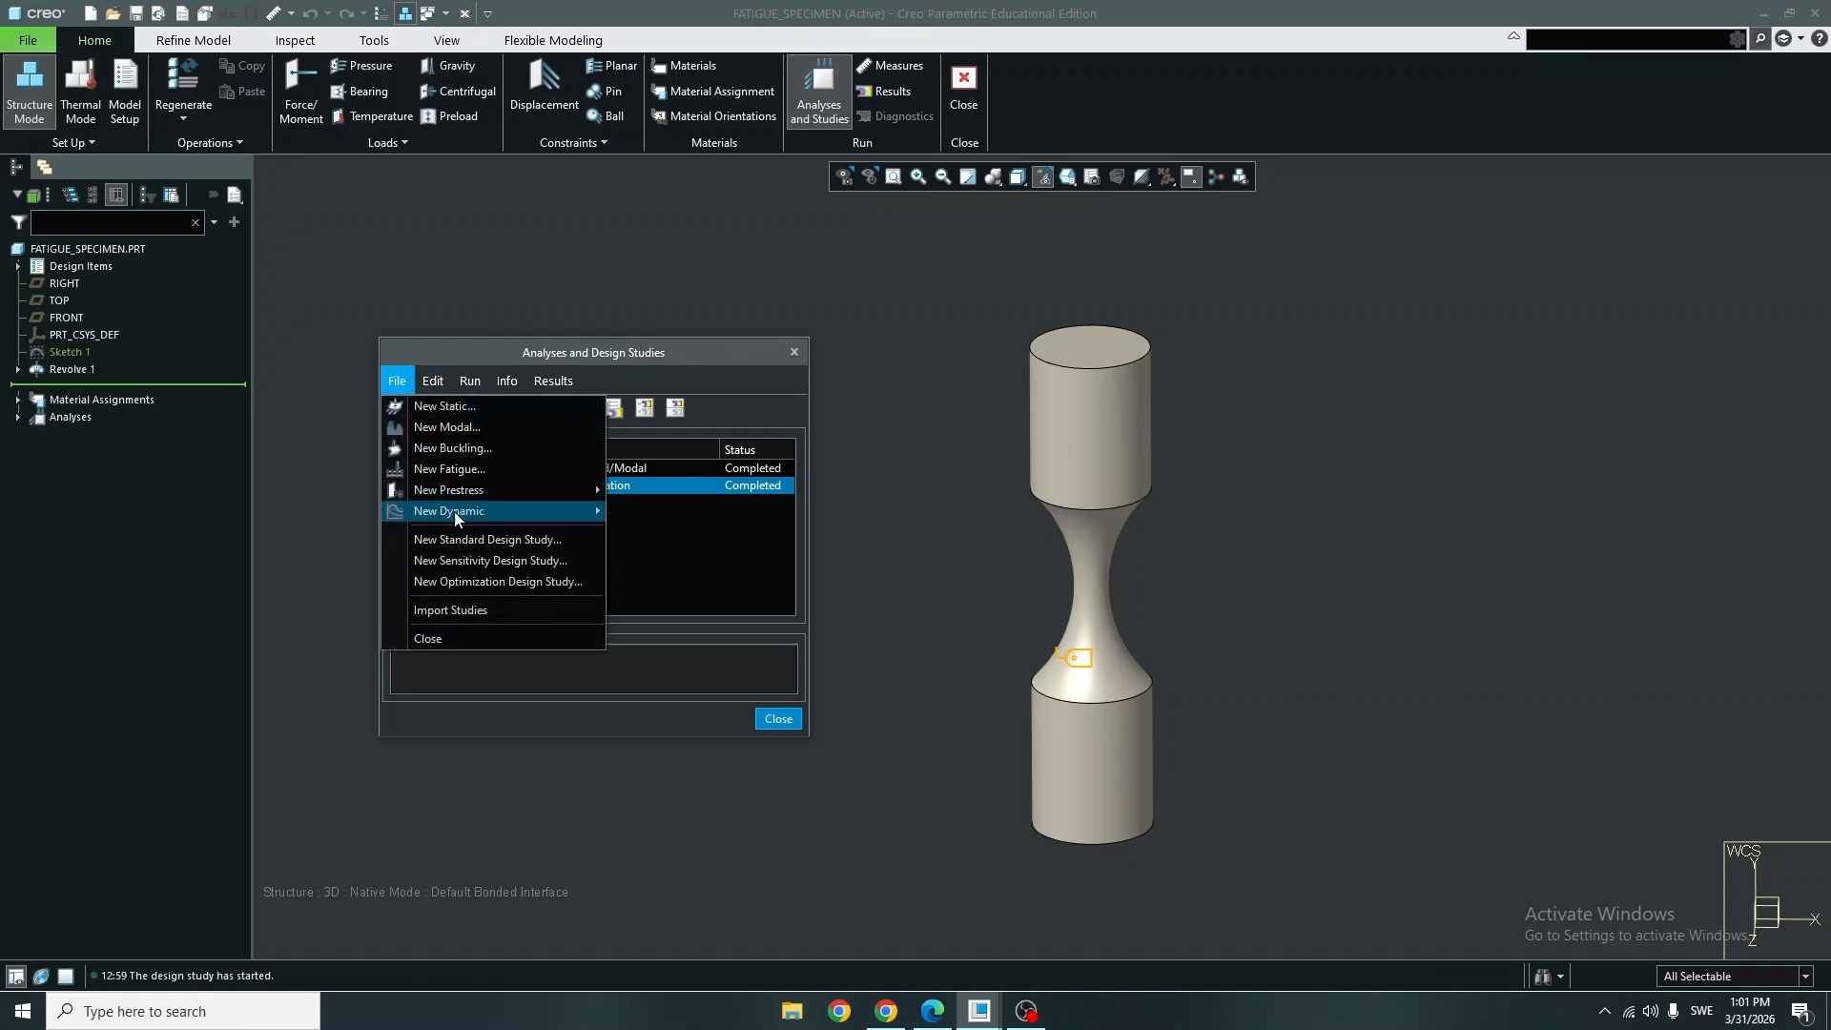
pyautogui.click(455, 563)
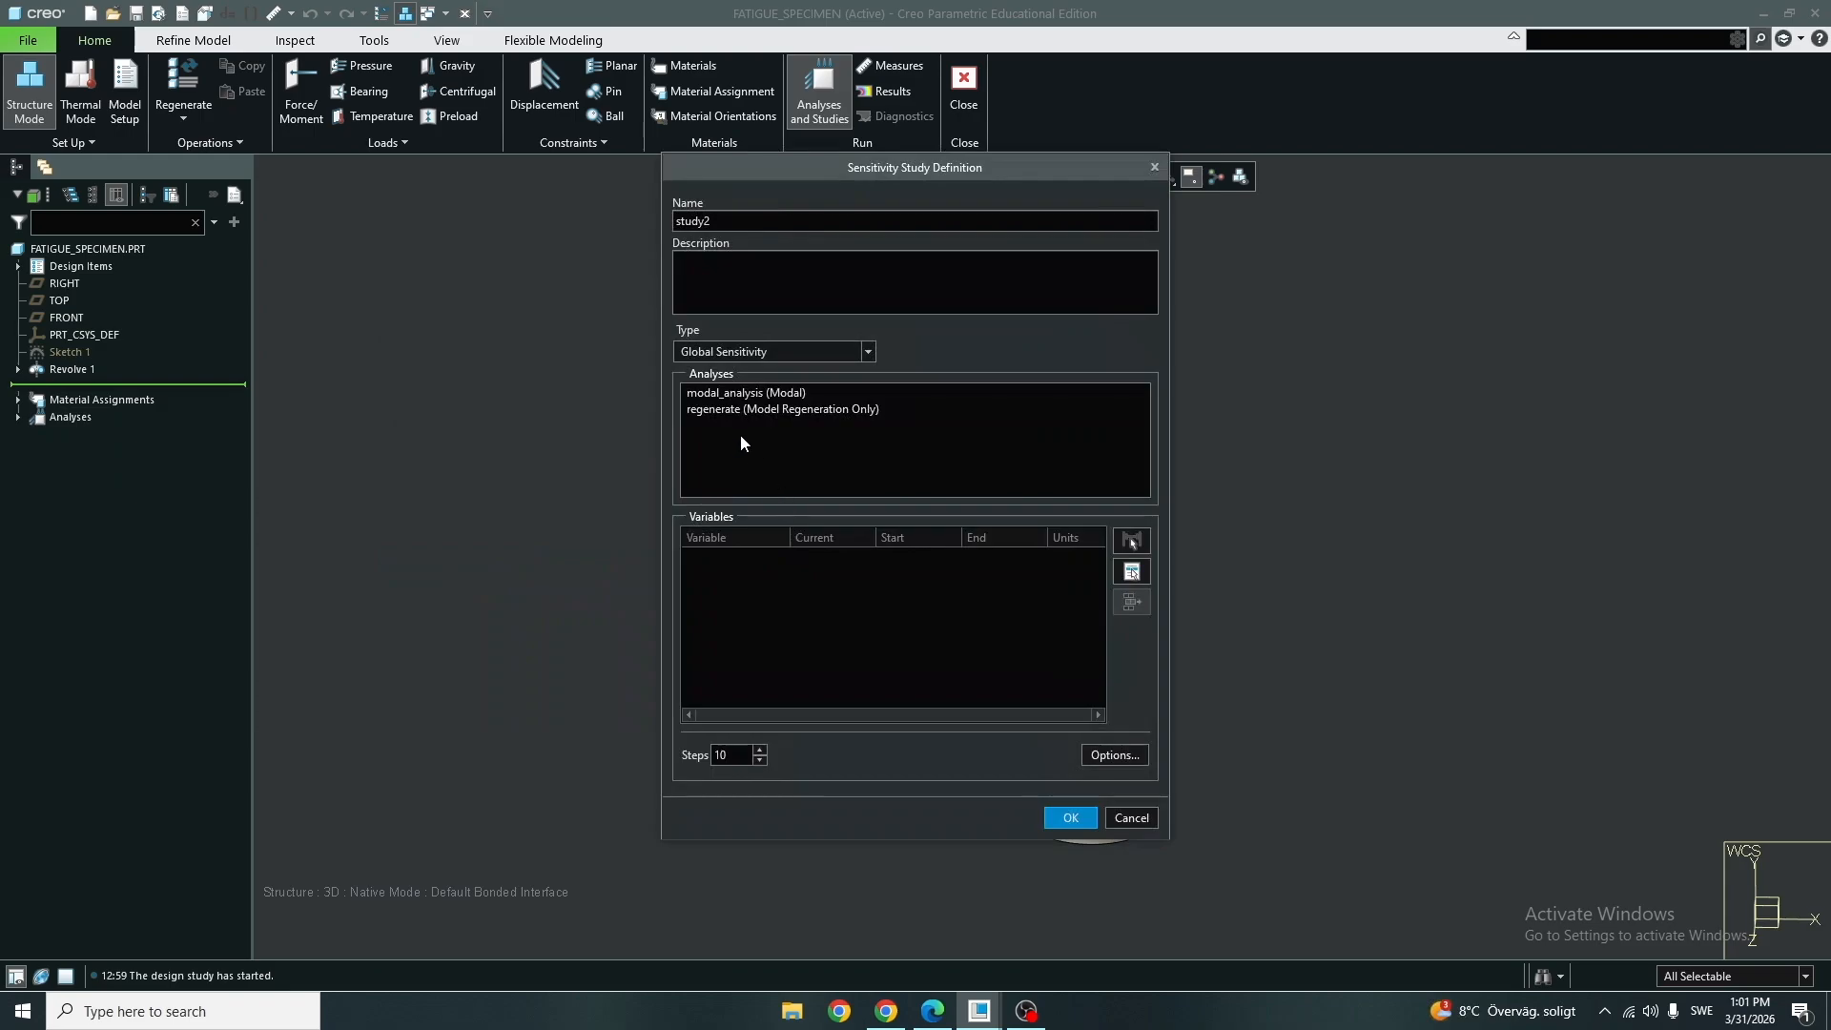
pyautogui.click(771, 396)
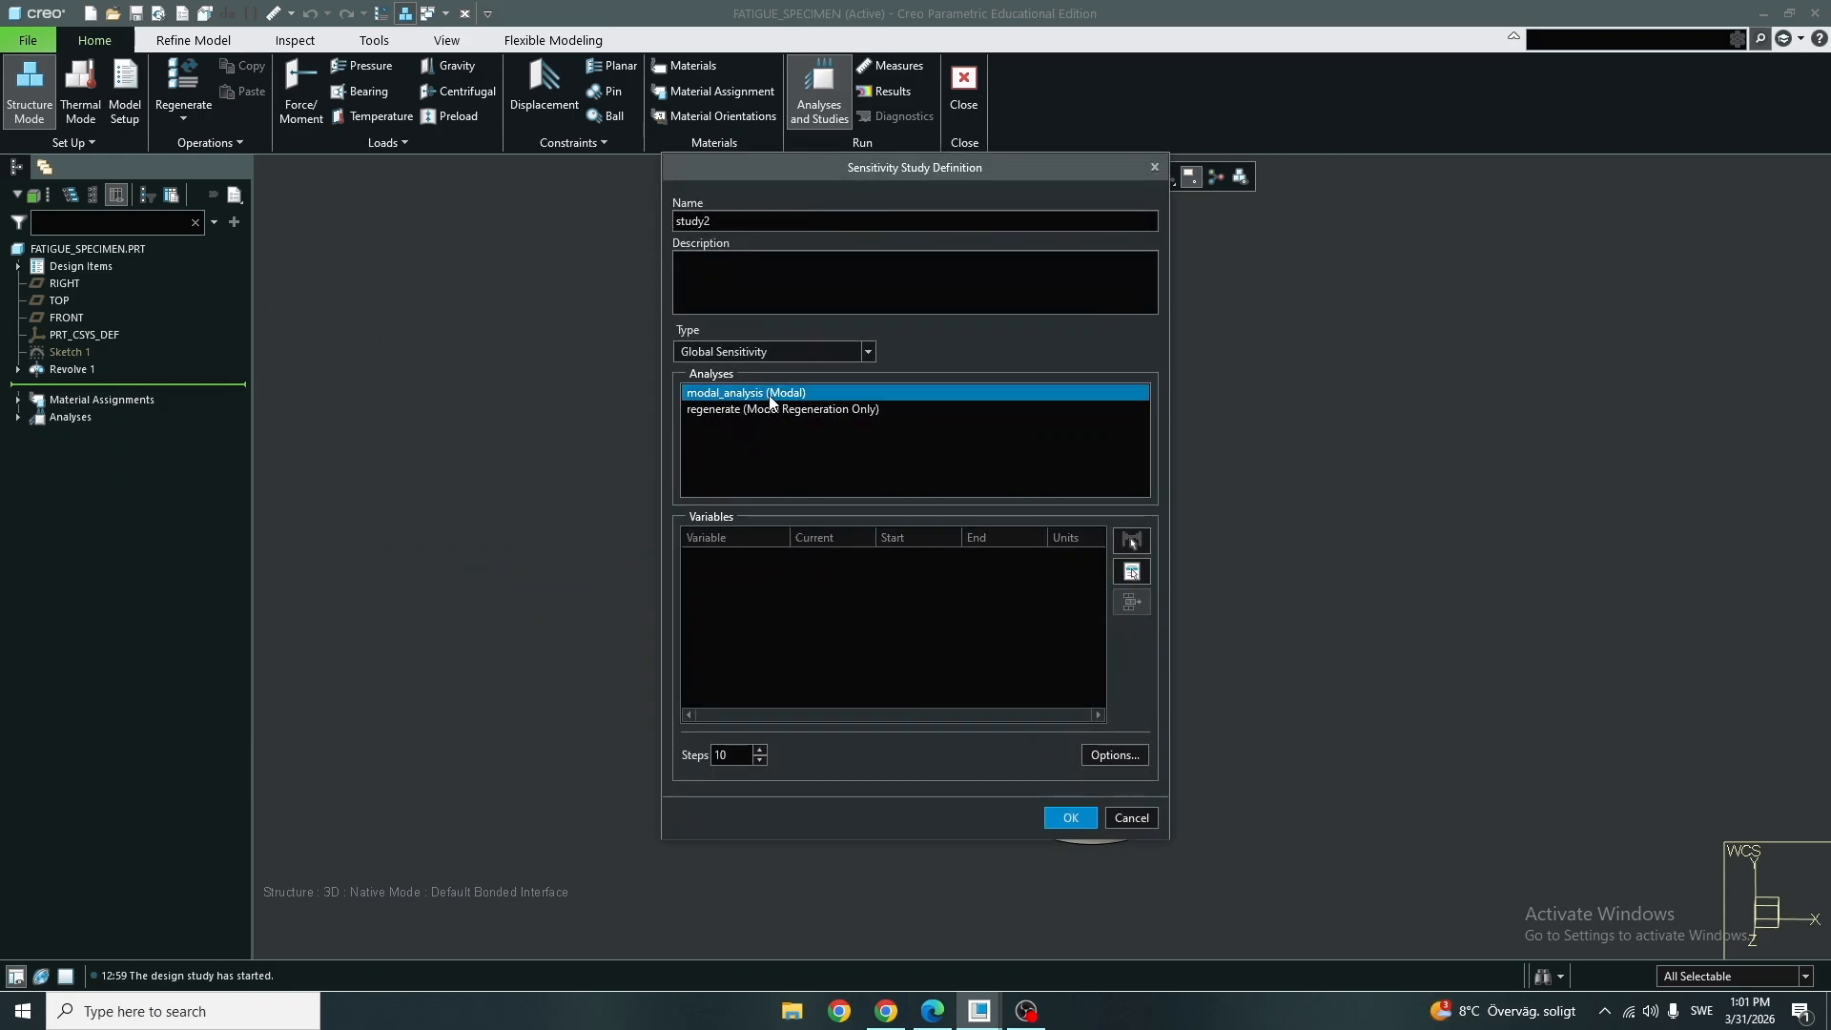
pyautogui.click(1132, 571)
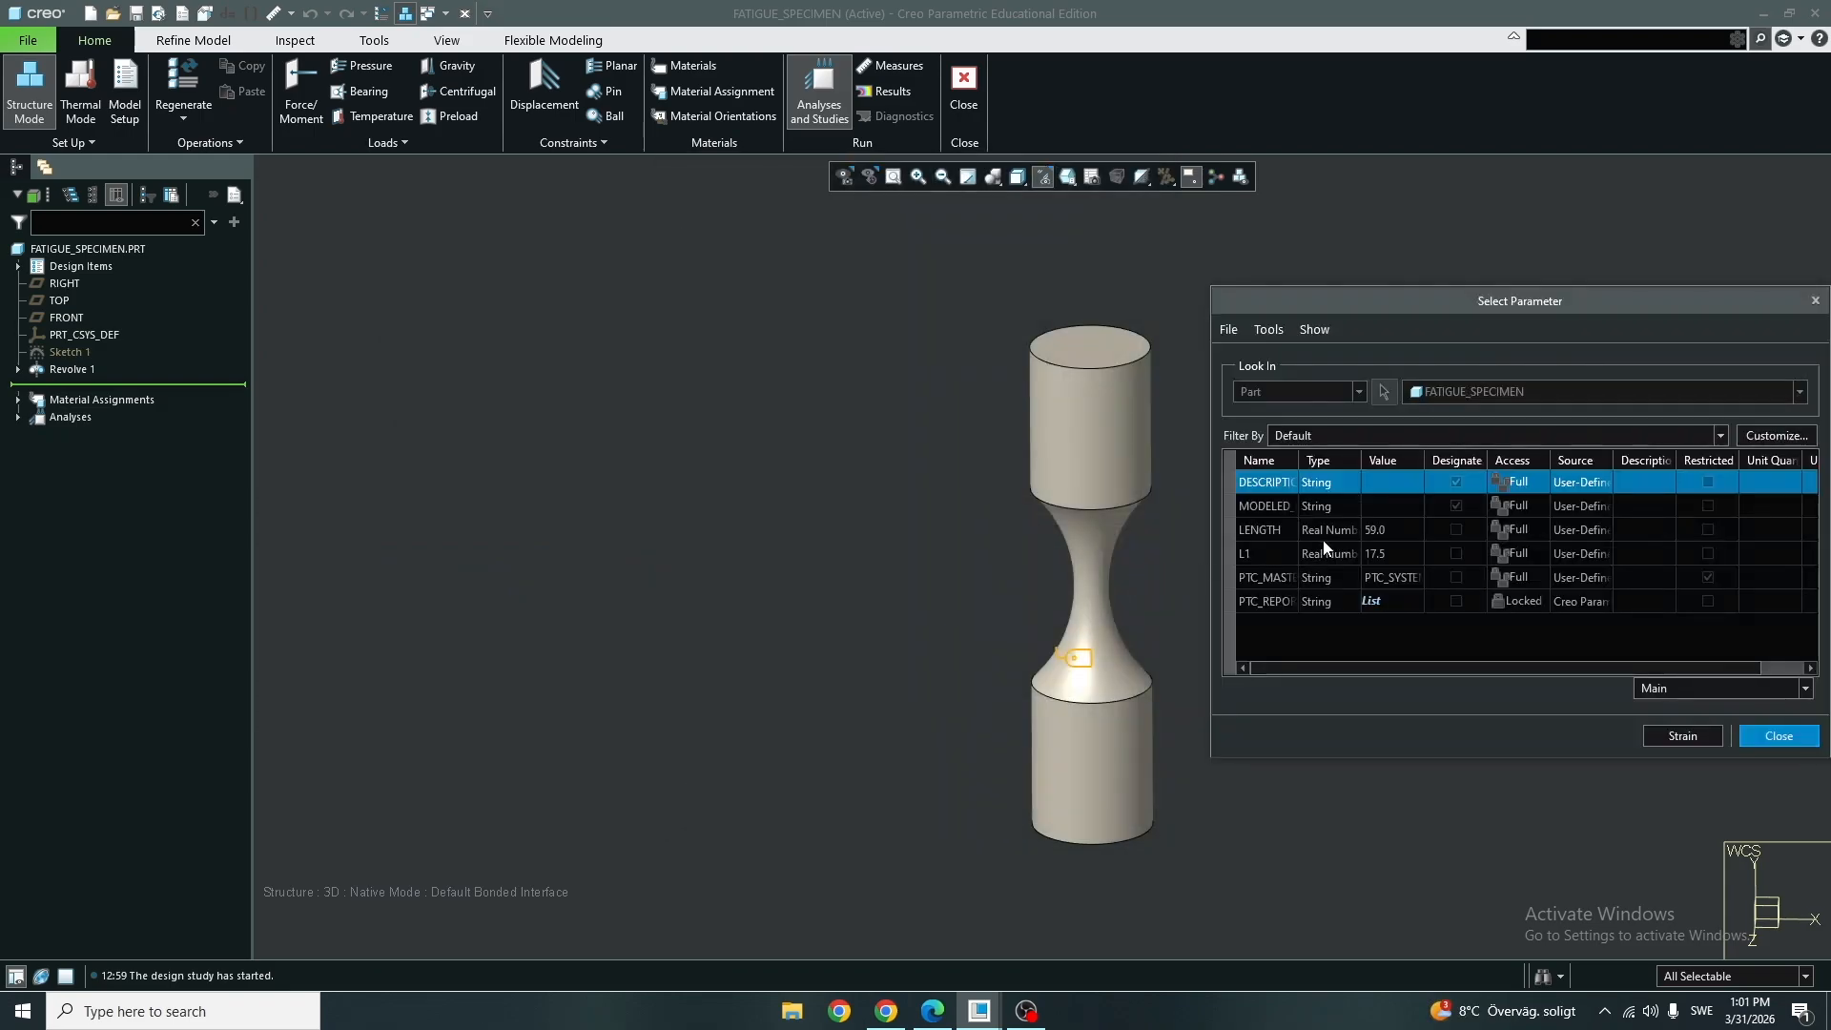
pyautogui.click(1397, 533)
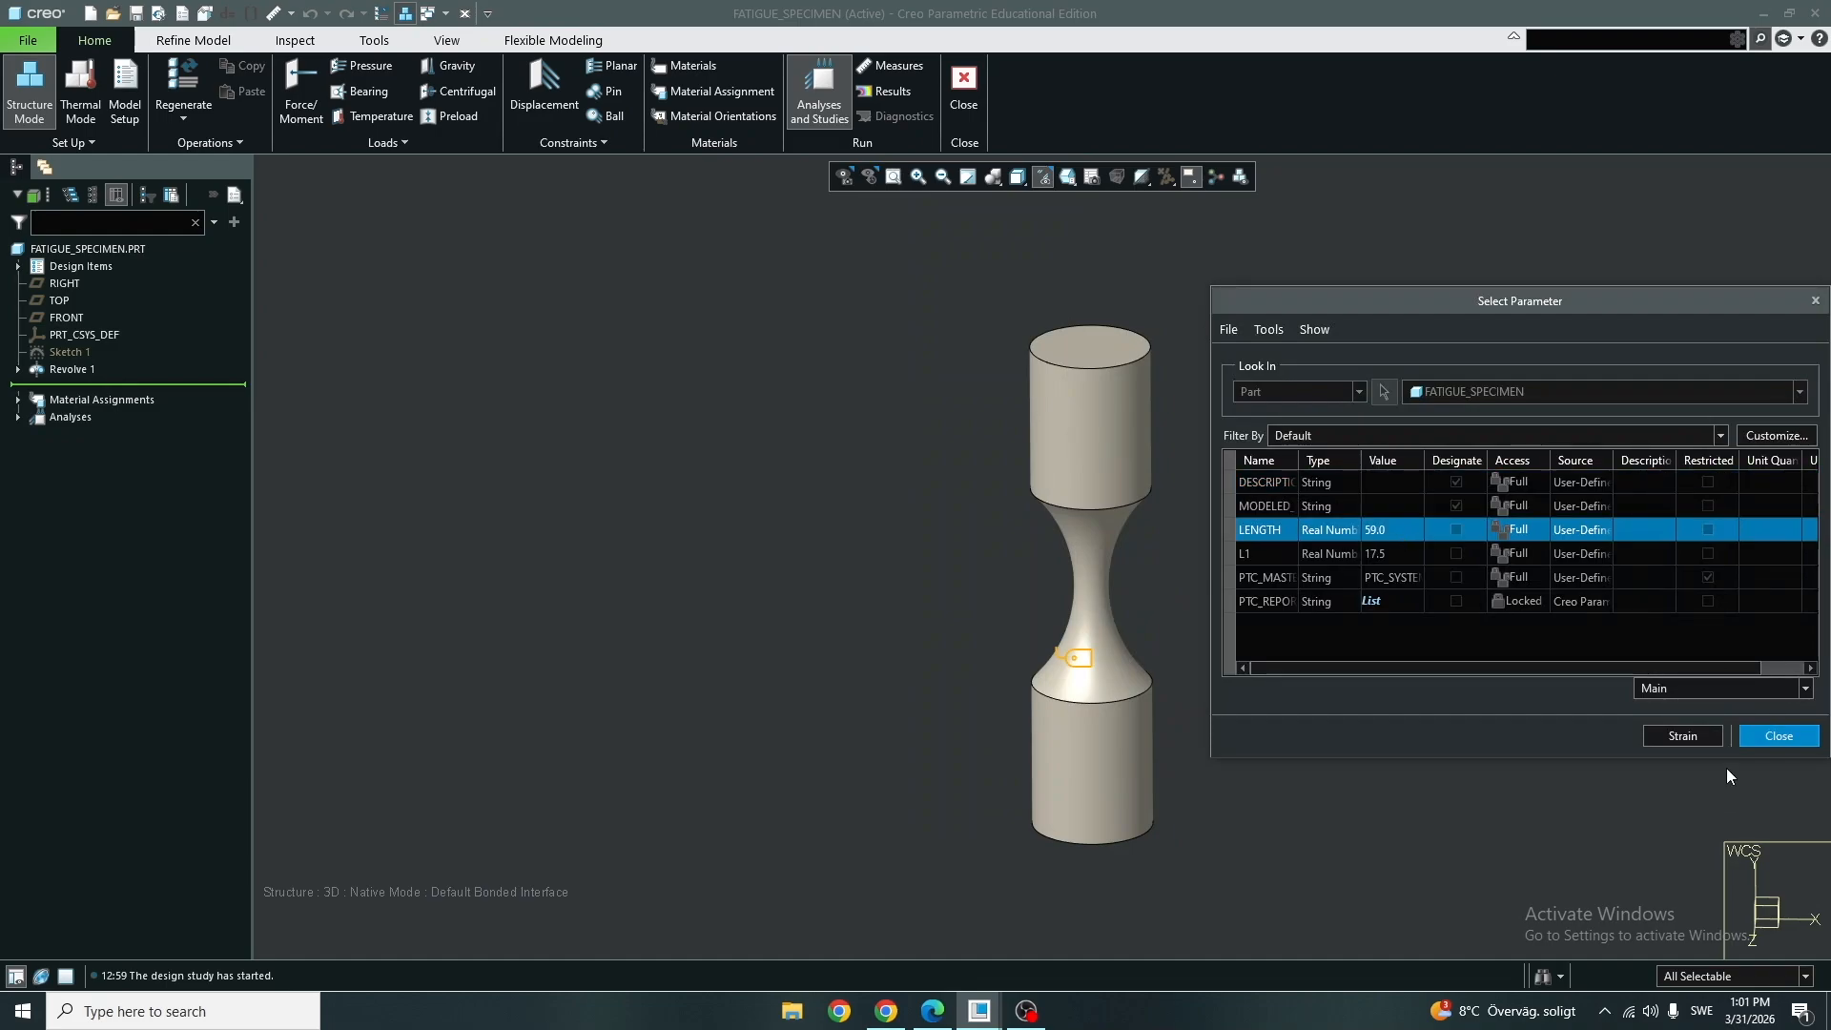
pyautogui.click(1692, 735)
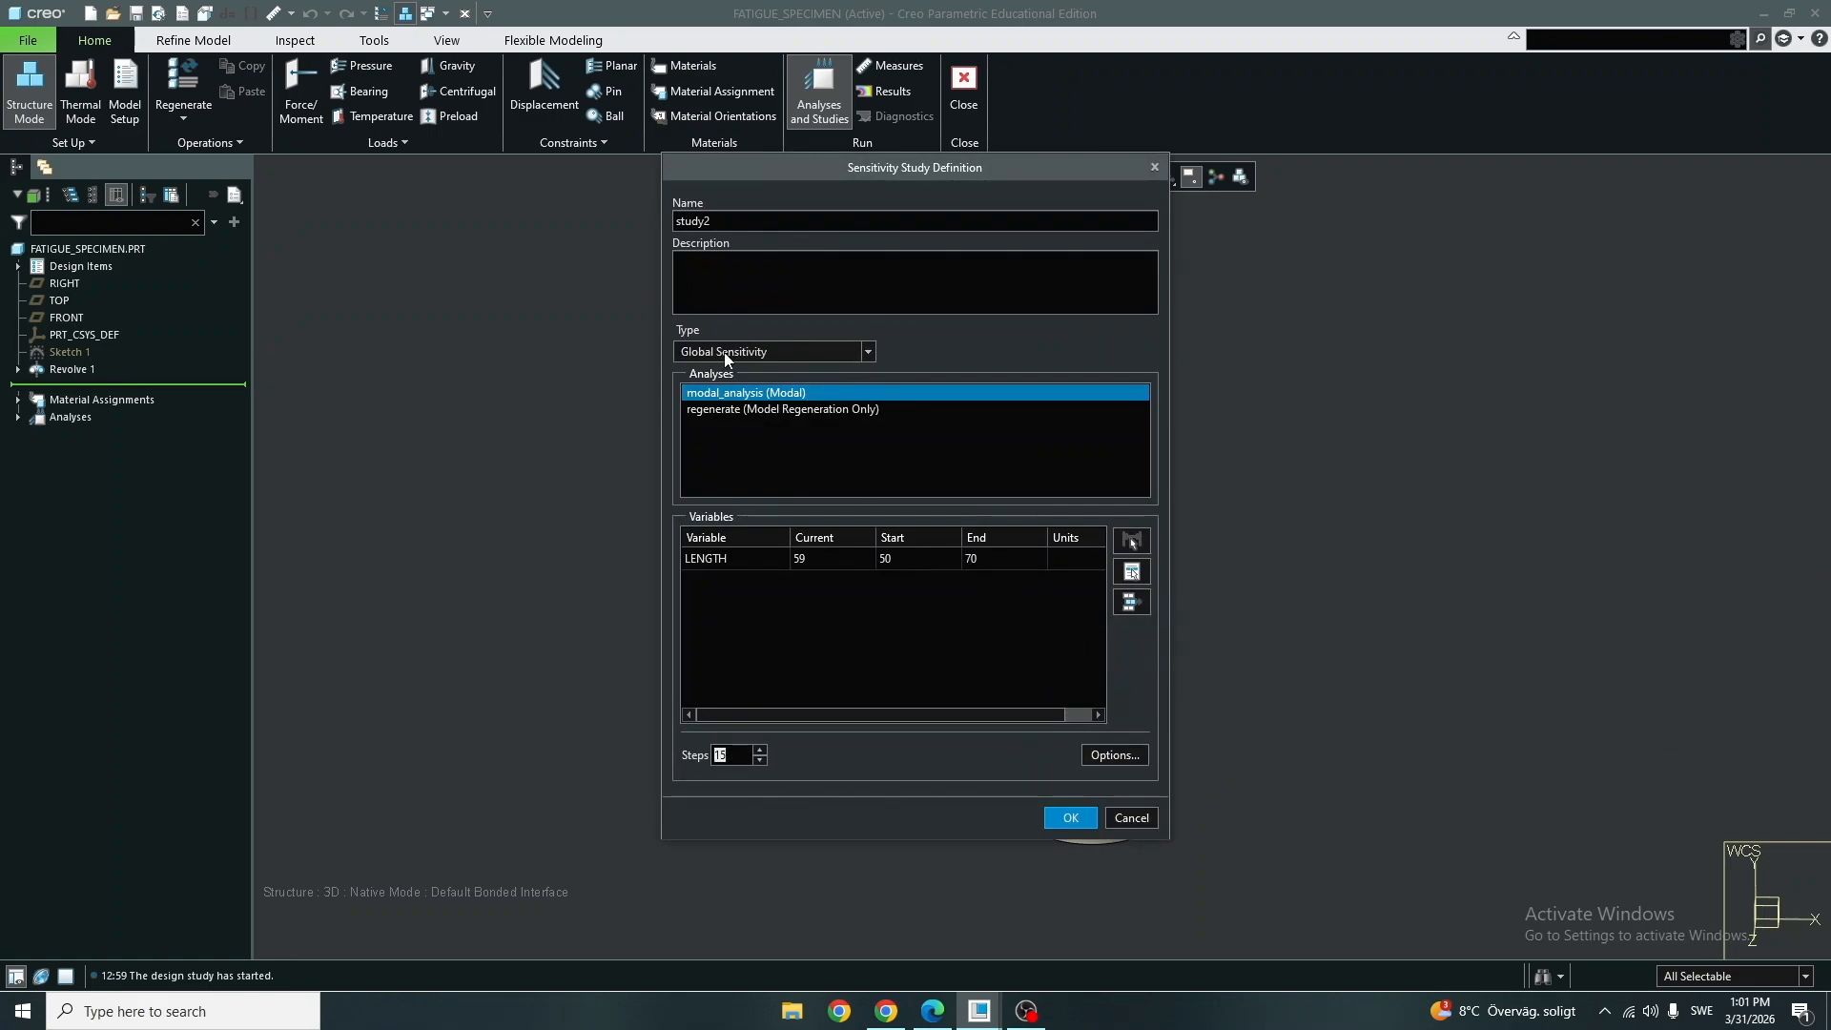
pyautogui.click(728, 227)
pyautogui.write('aaaa')
pyautogui.click(1066, 818)
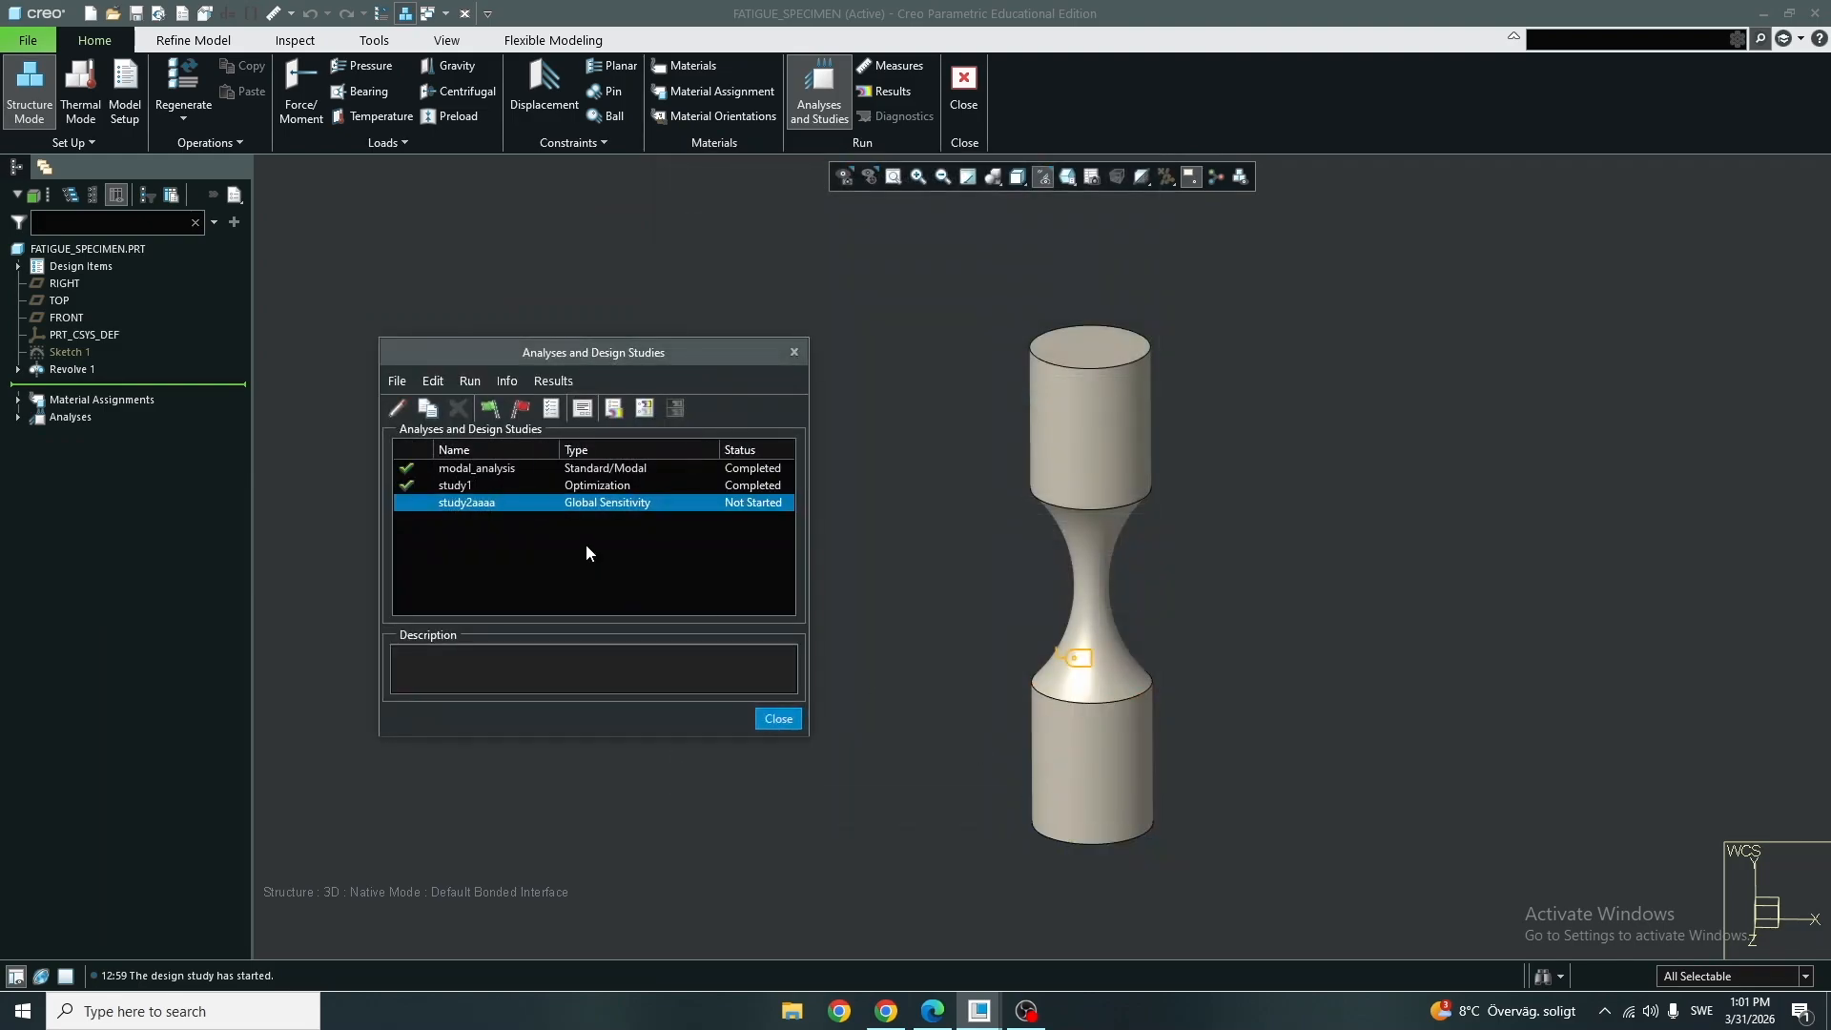
# Run study2aaaa with interactive diagnostics and open its run status to follow the sensitivity steps.
pyautogui.click(489, 408)
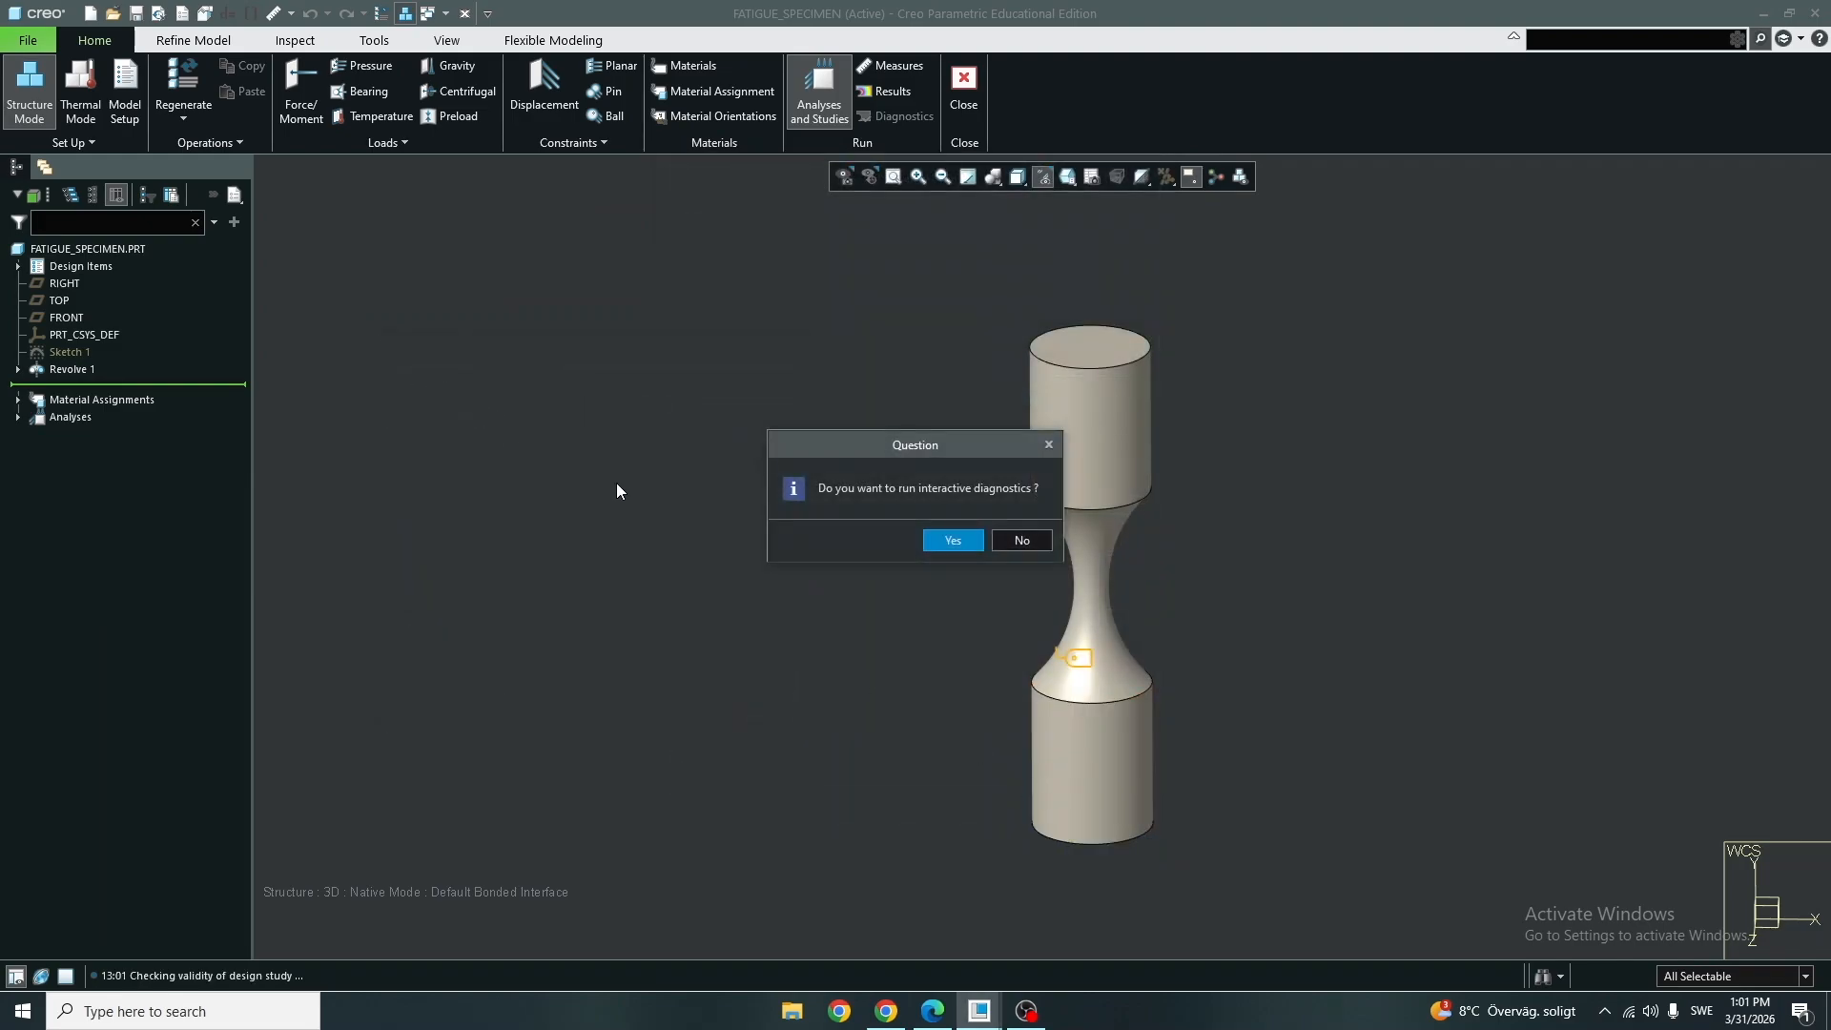
pyautogui.click(953, 540)
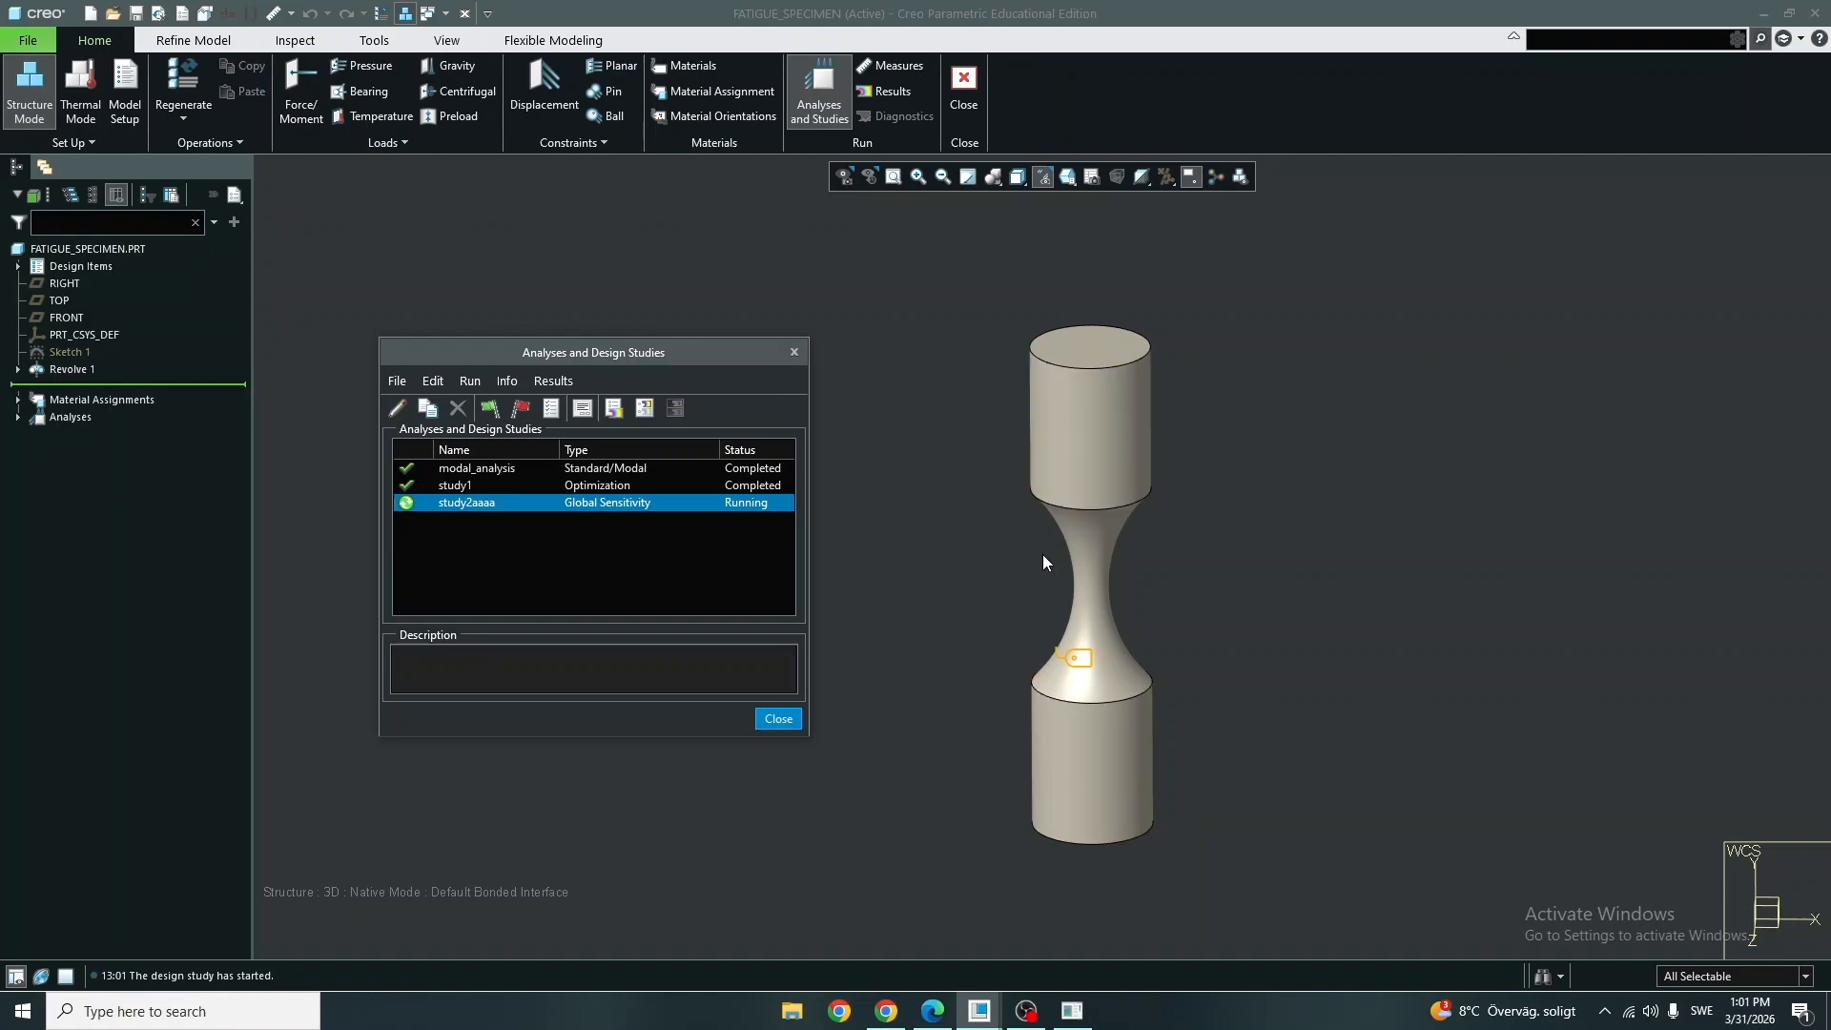
pyautogui.click(580, 410)
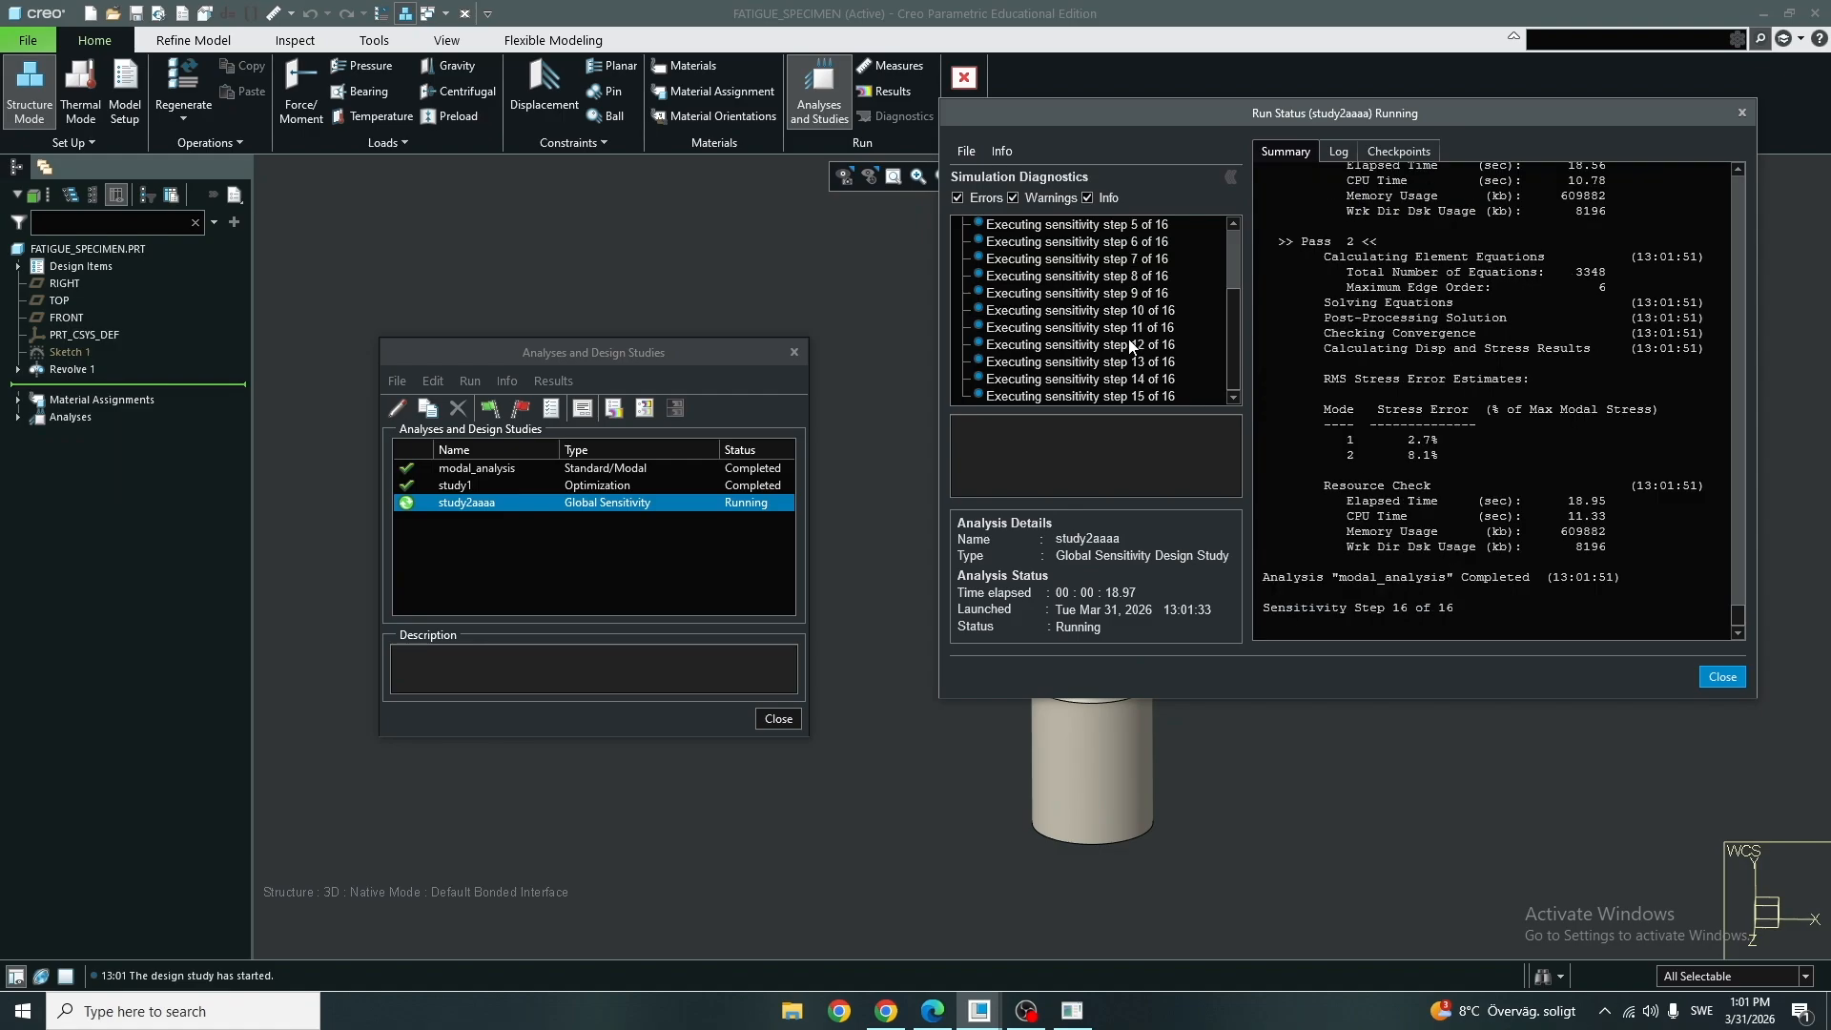
# Graph study2aaaa's modal_frequency measure in kHz for Mode1 against the LENGTH design variable.
pyautogui.click(613, 408)
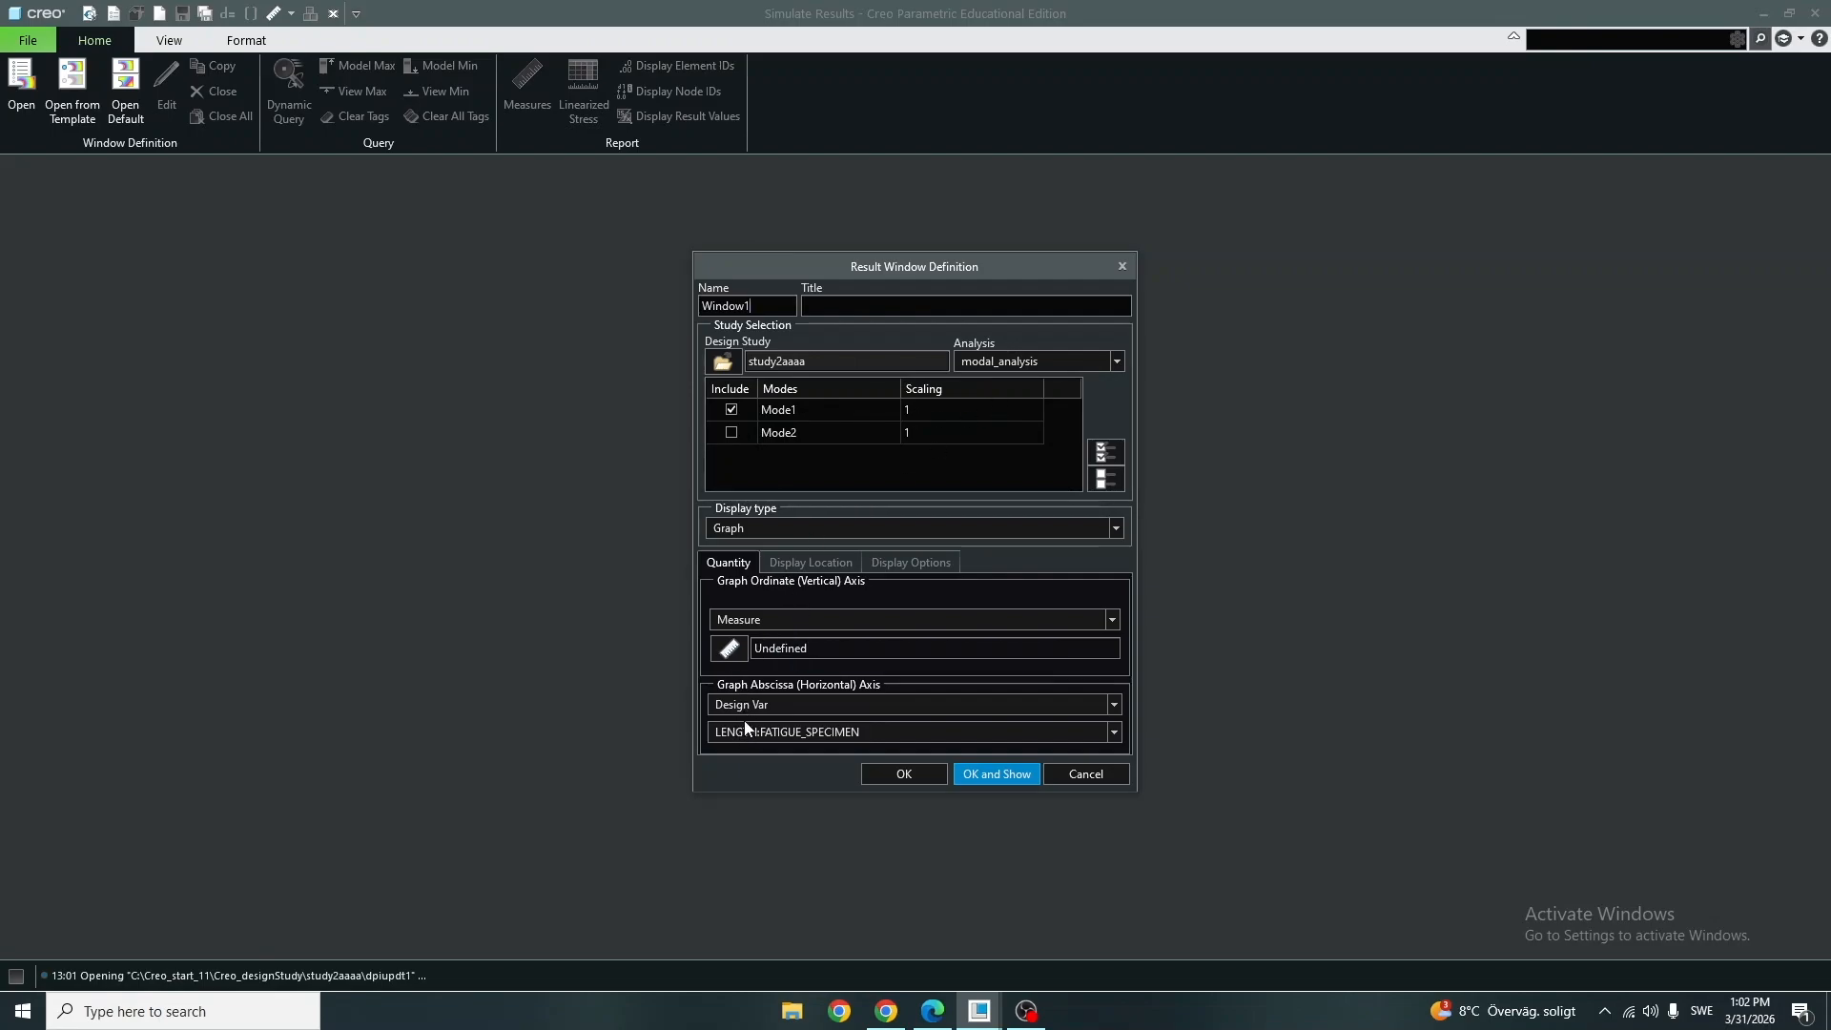
pyautogui.click(730, 648)
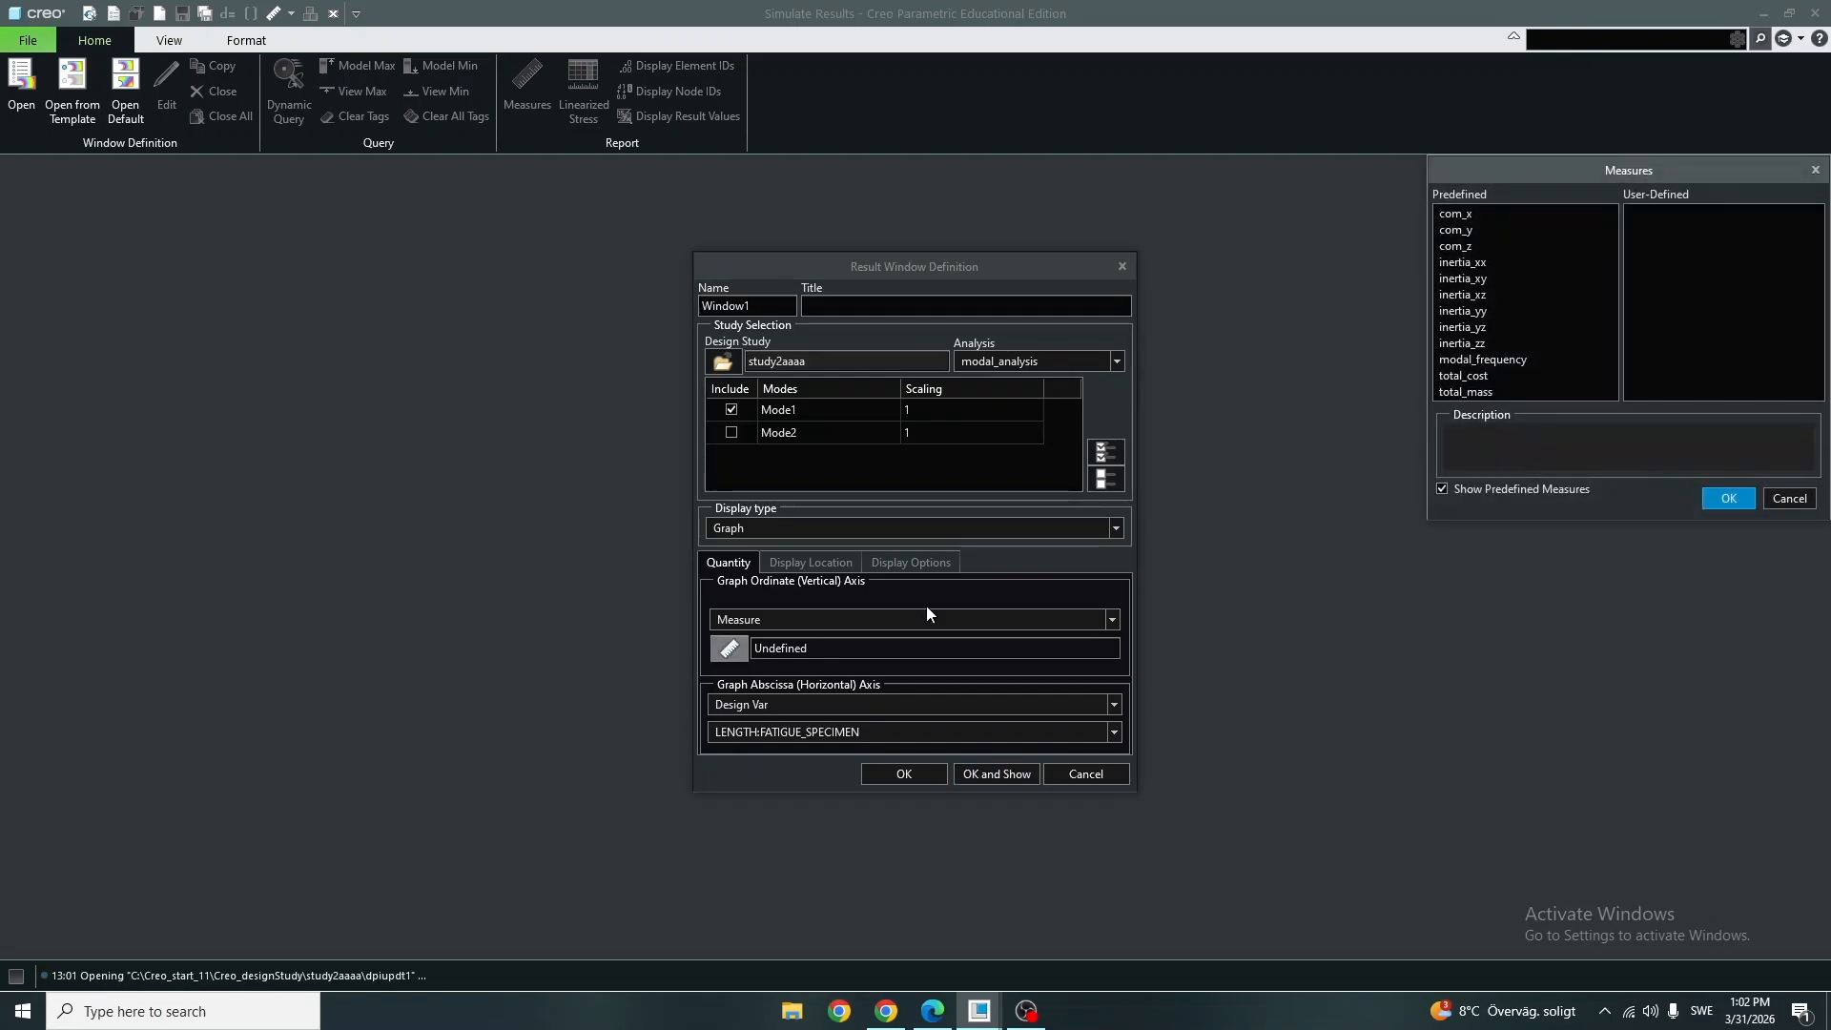
pyautogui.click(1507, 360)
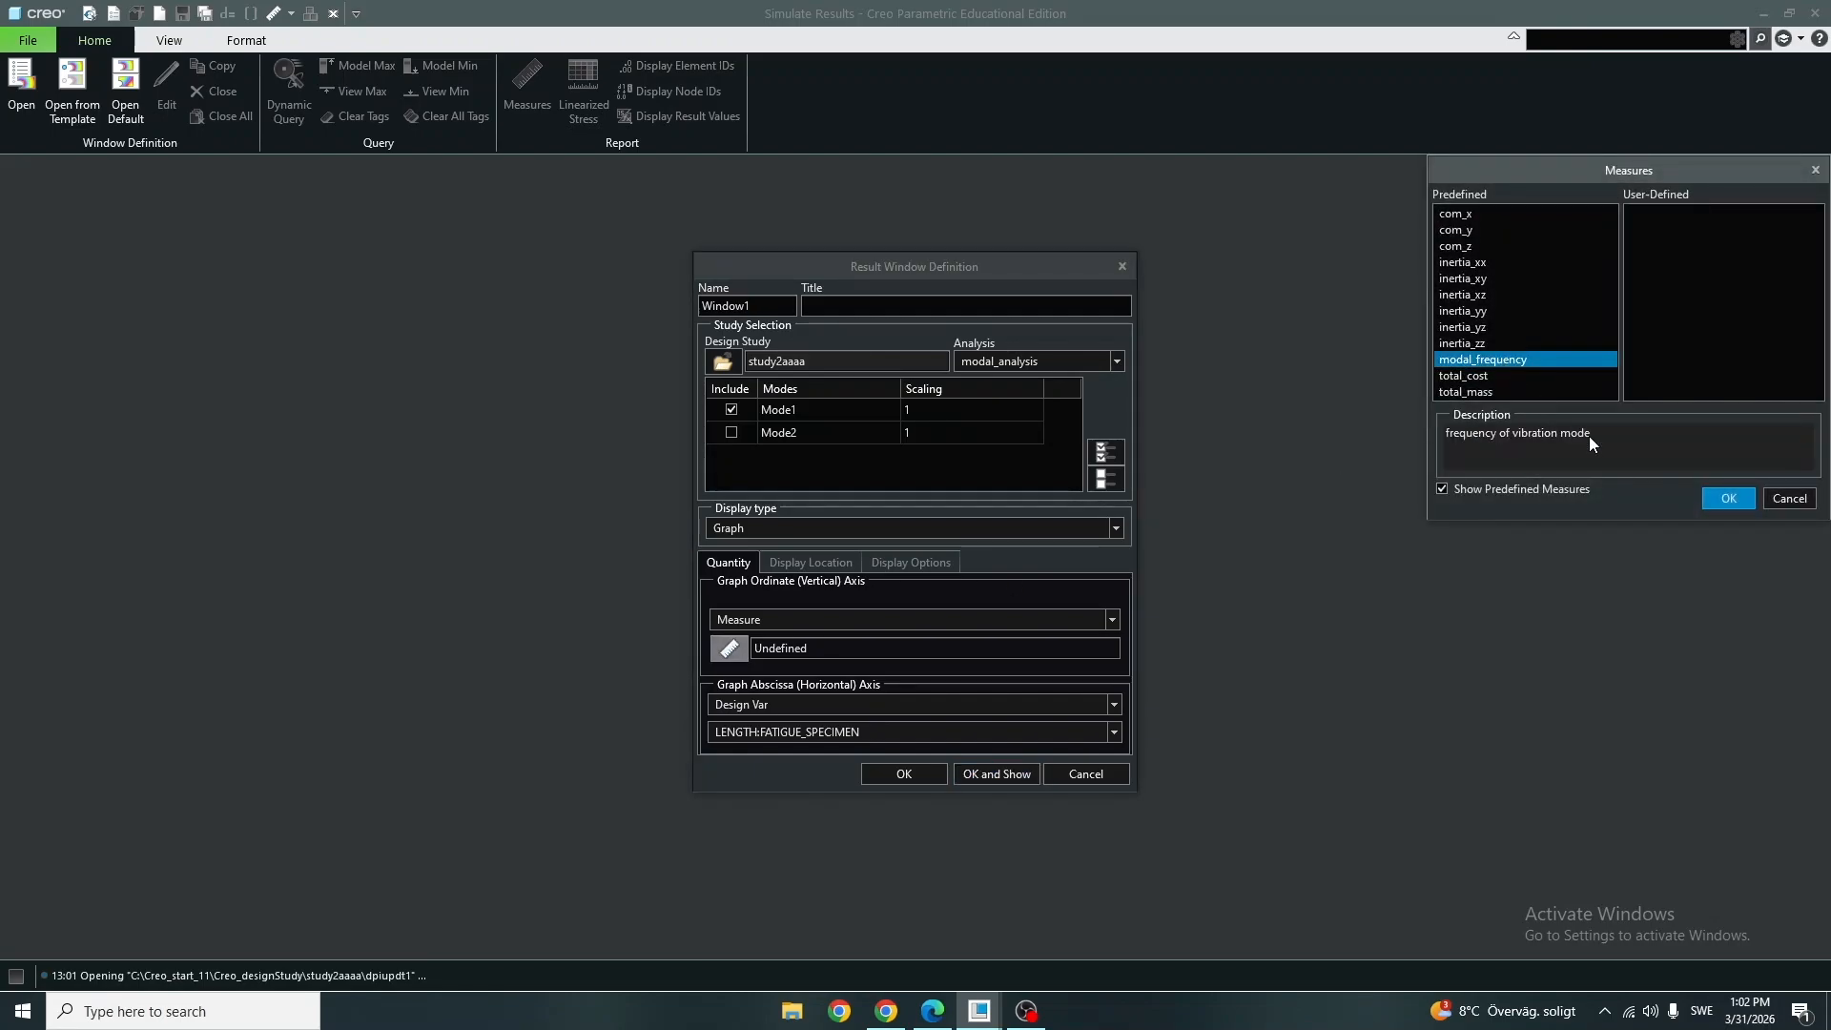
pyautogui.click(1715, 499)
pyautogui.click(1068, 648)
pyautogui.click(1059, 684)
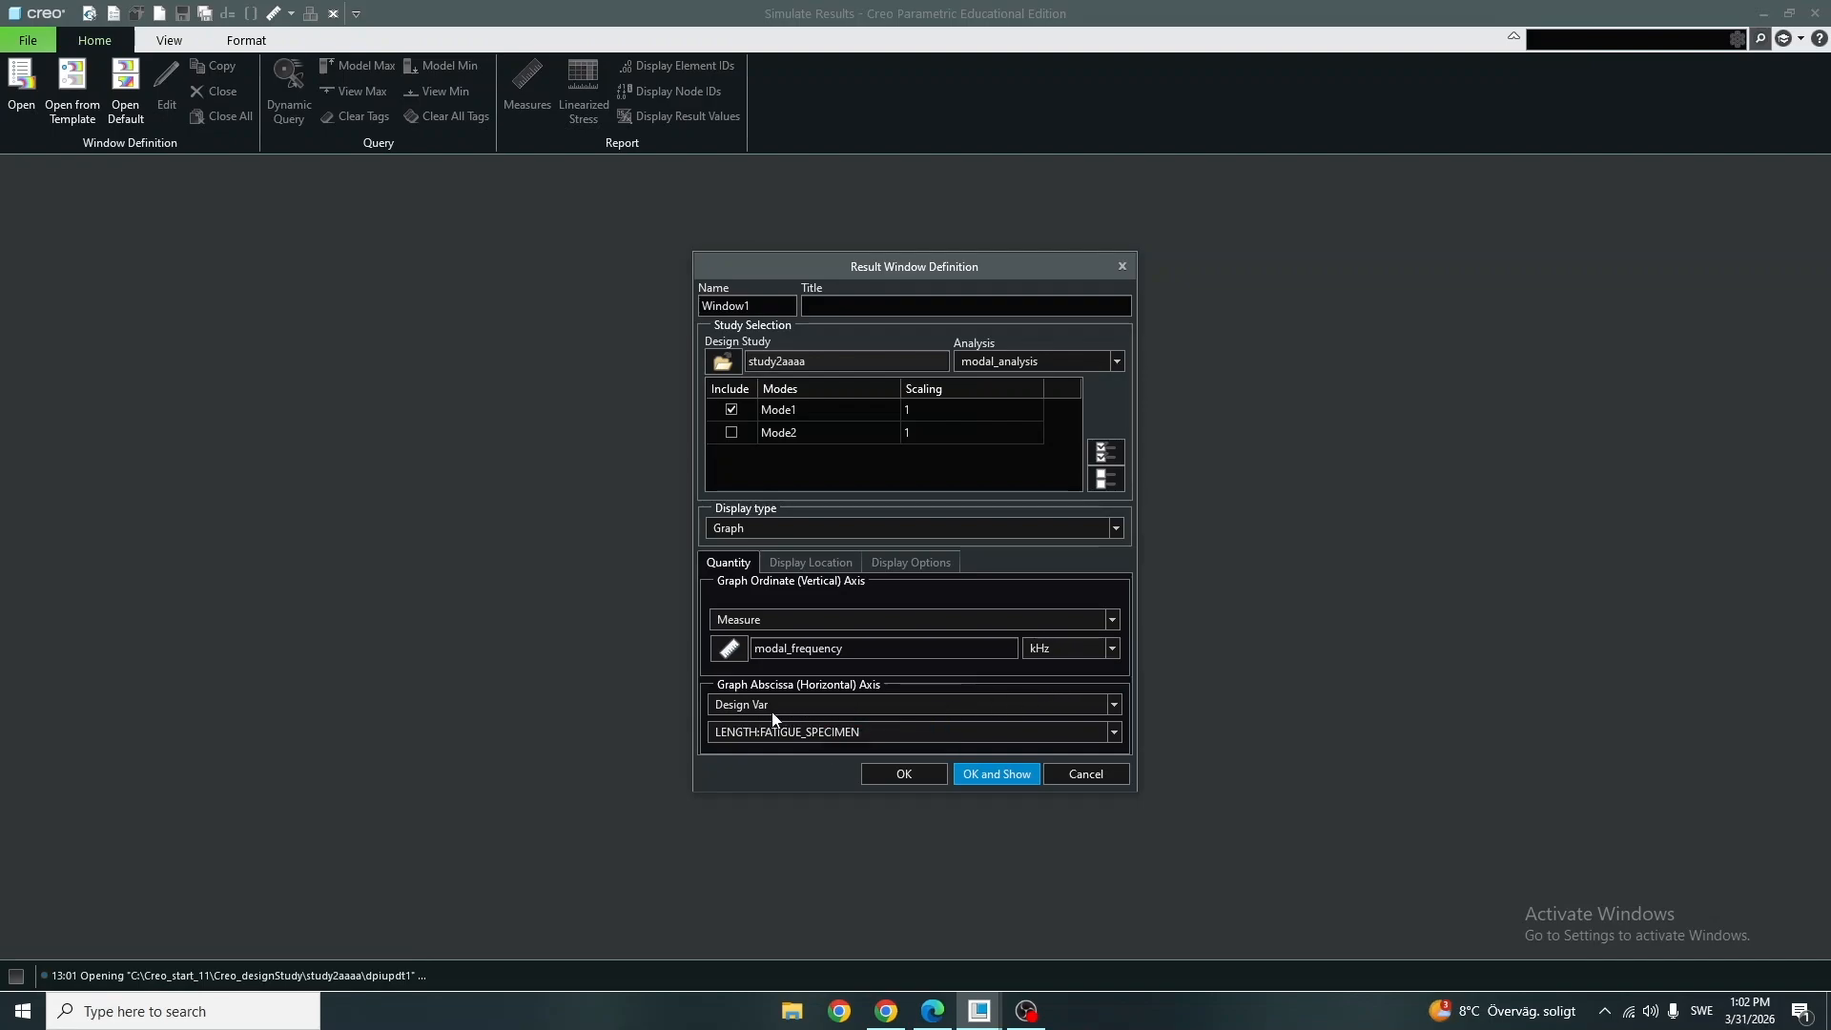
pyautogui.click(983, 773)
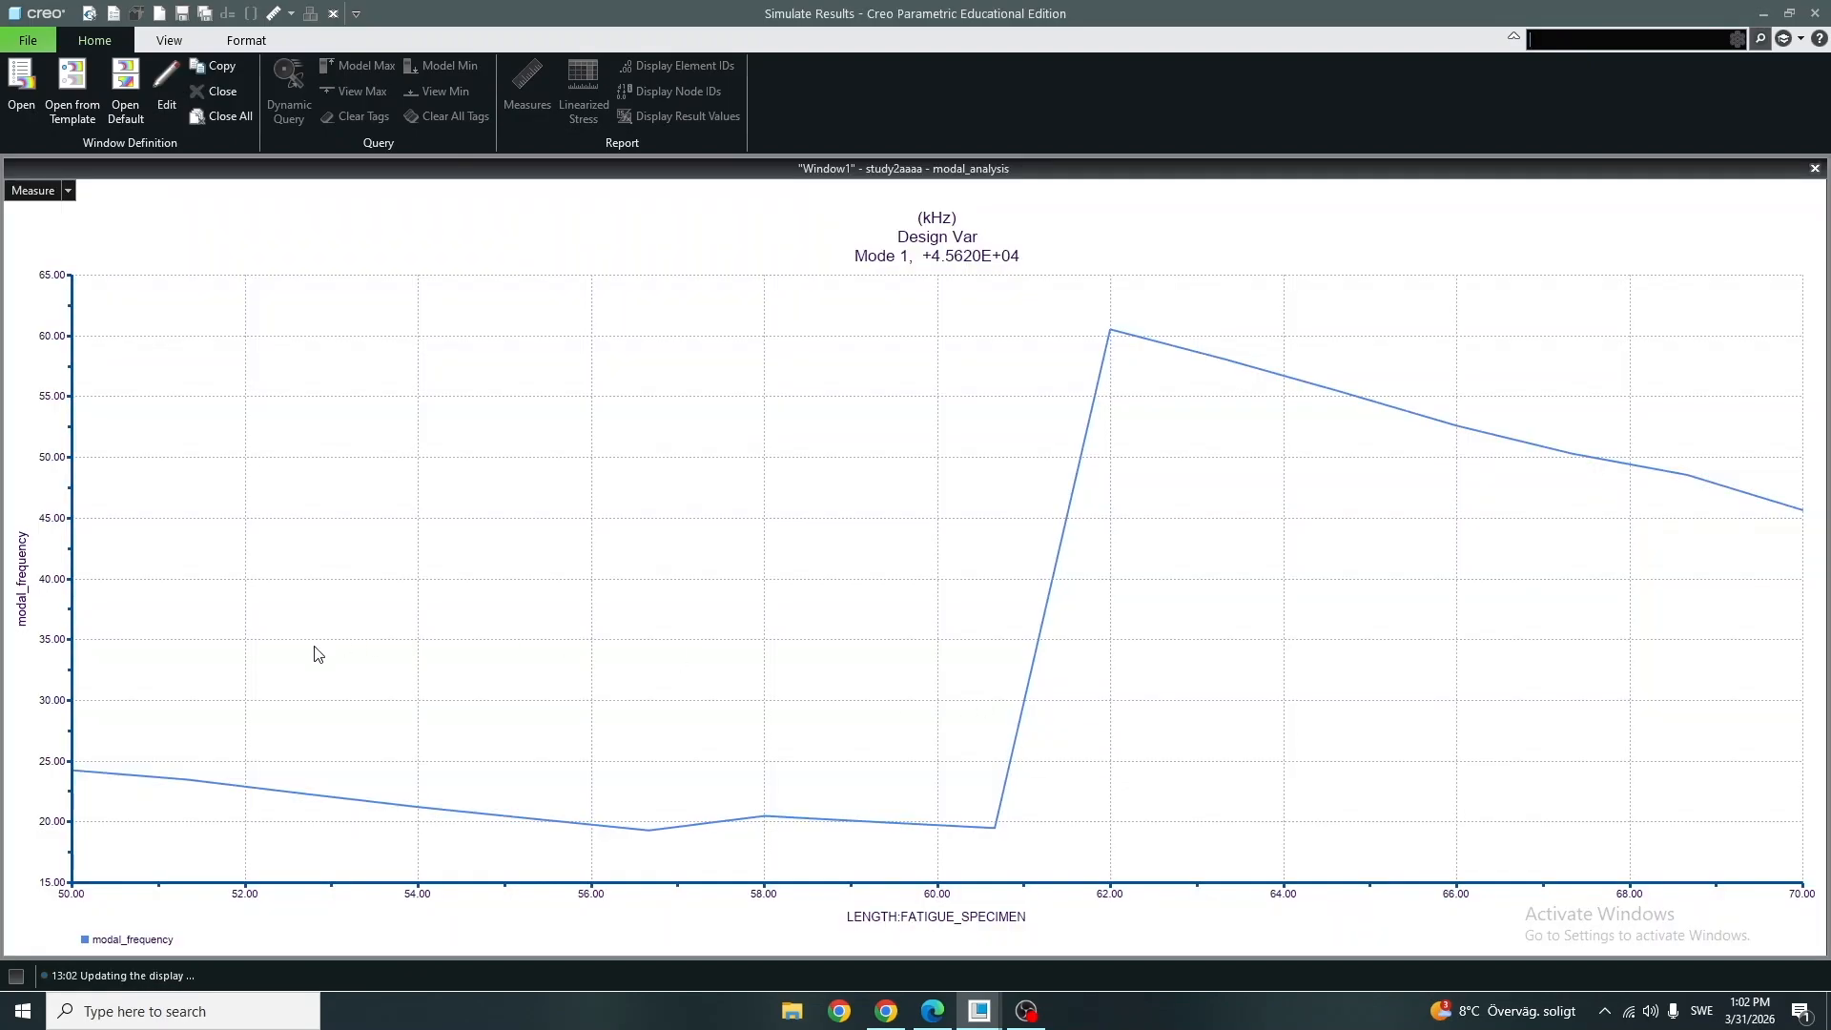
# Read modal frequency values along the LENGTH curve, and exit the results without saving the result window.
pyautogui.moveTo(68, 799)
pyautogui.moveTo(620, 836)
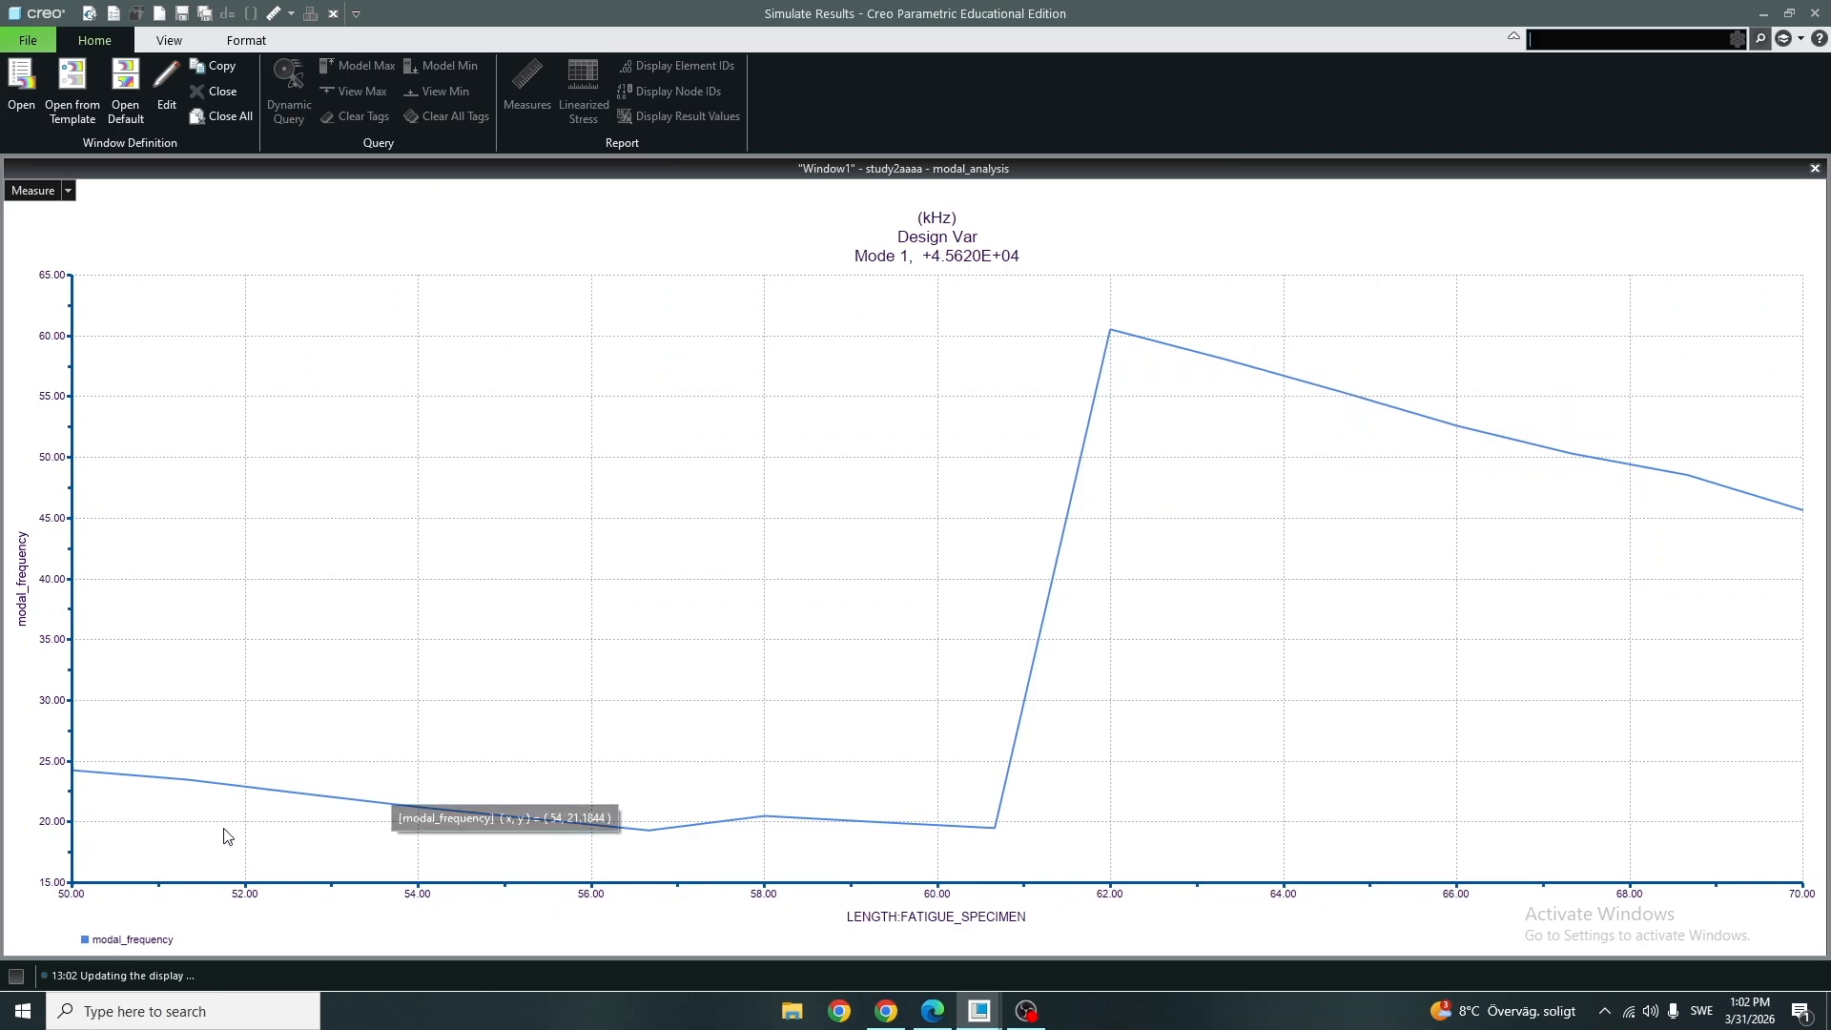
pyautogui.click(1816, 13)
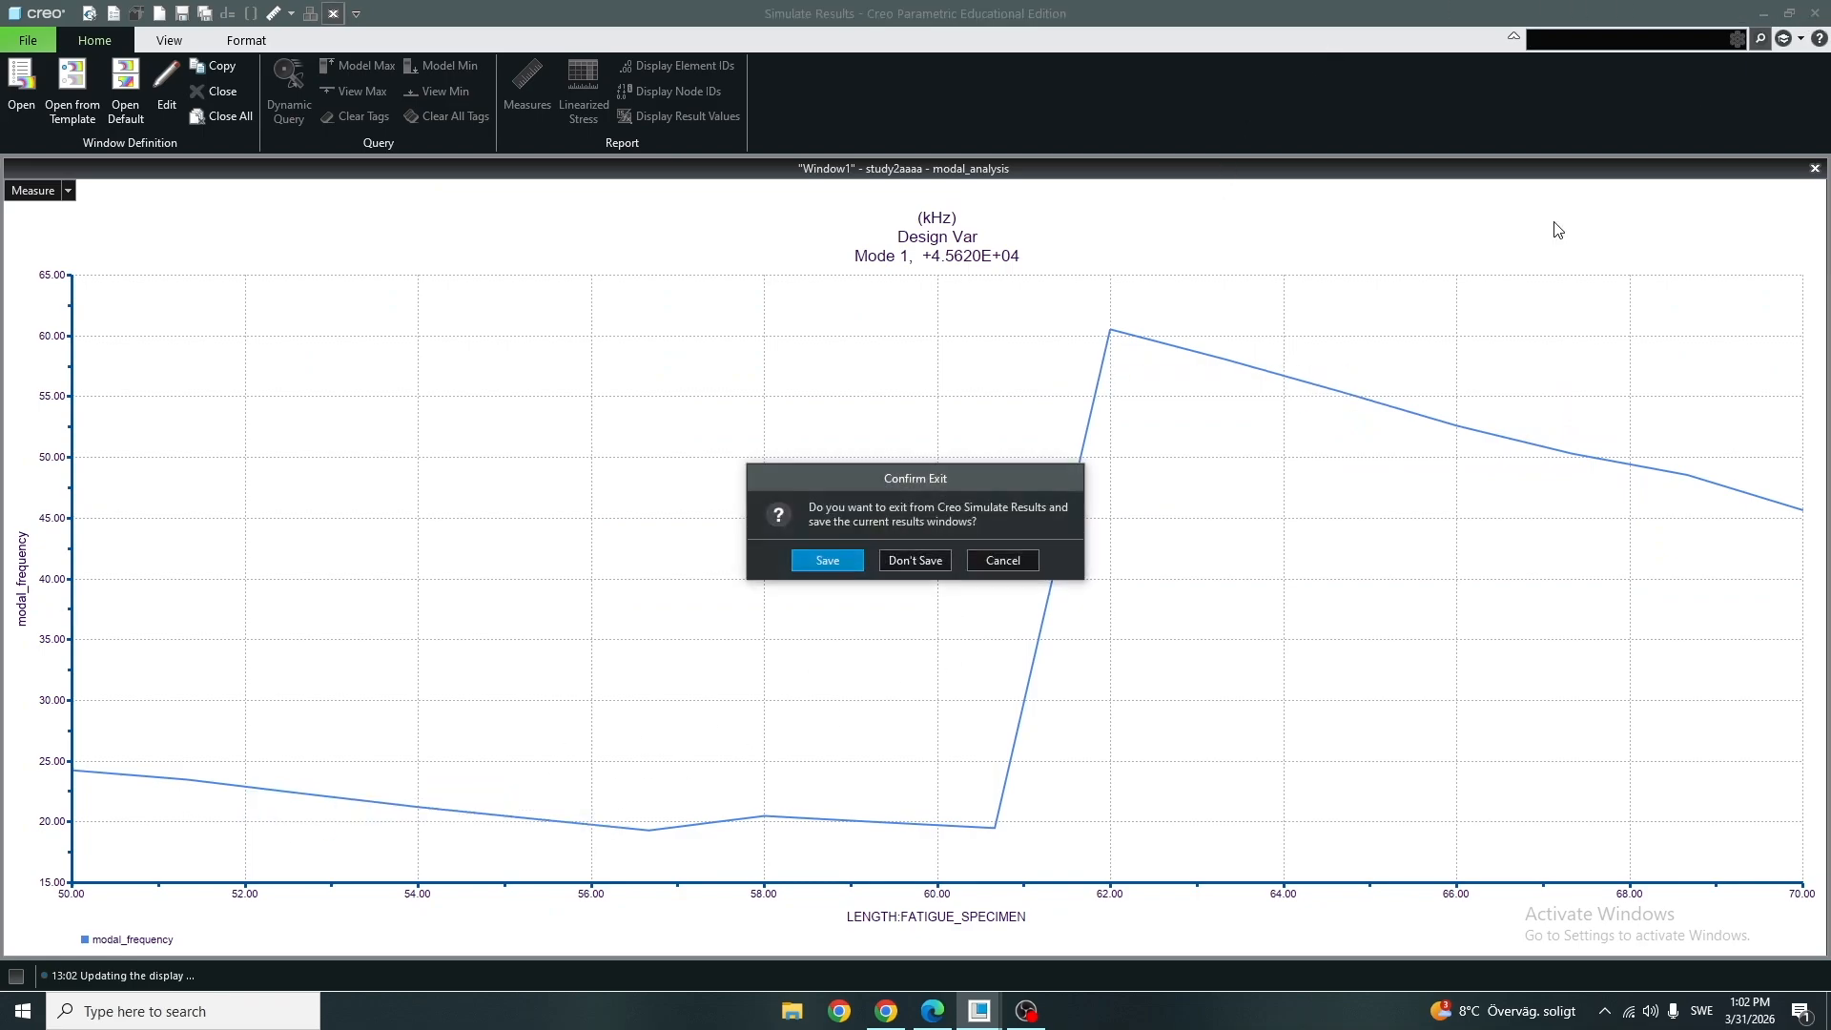
pyautogui.click(910, 563)
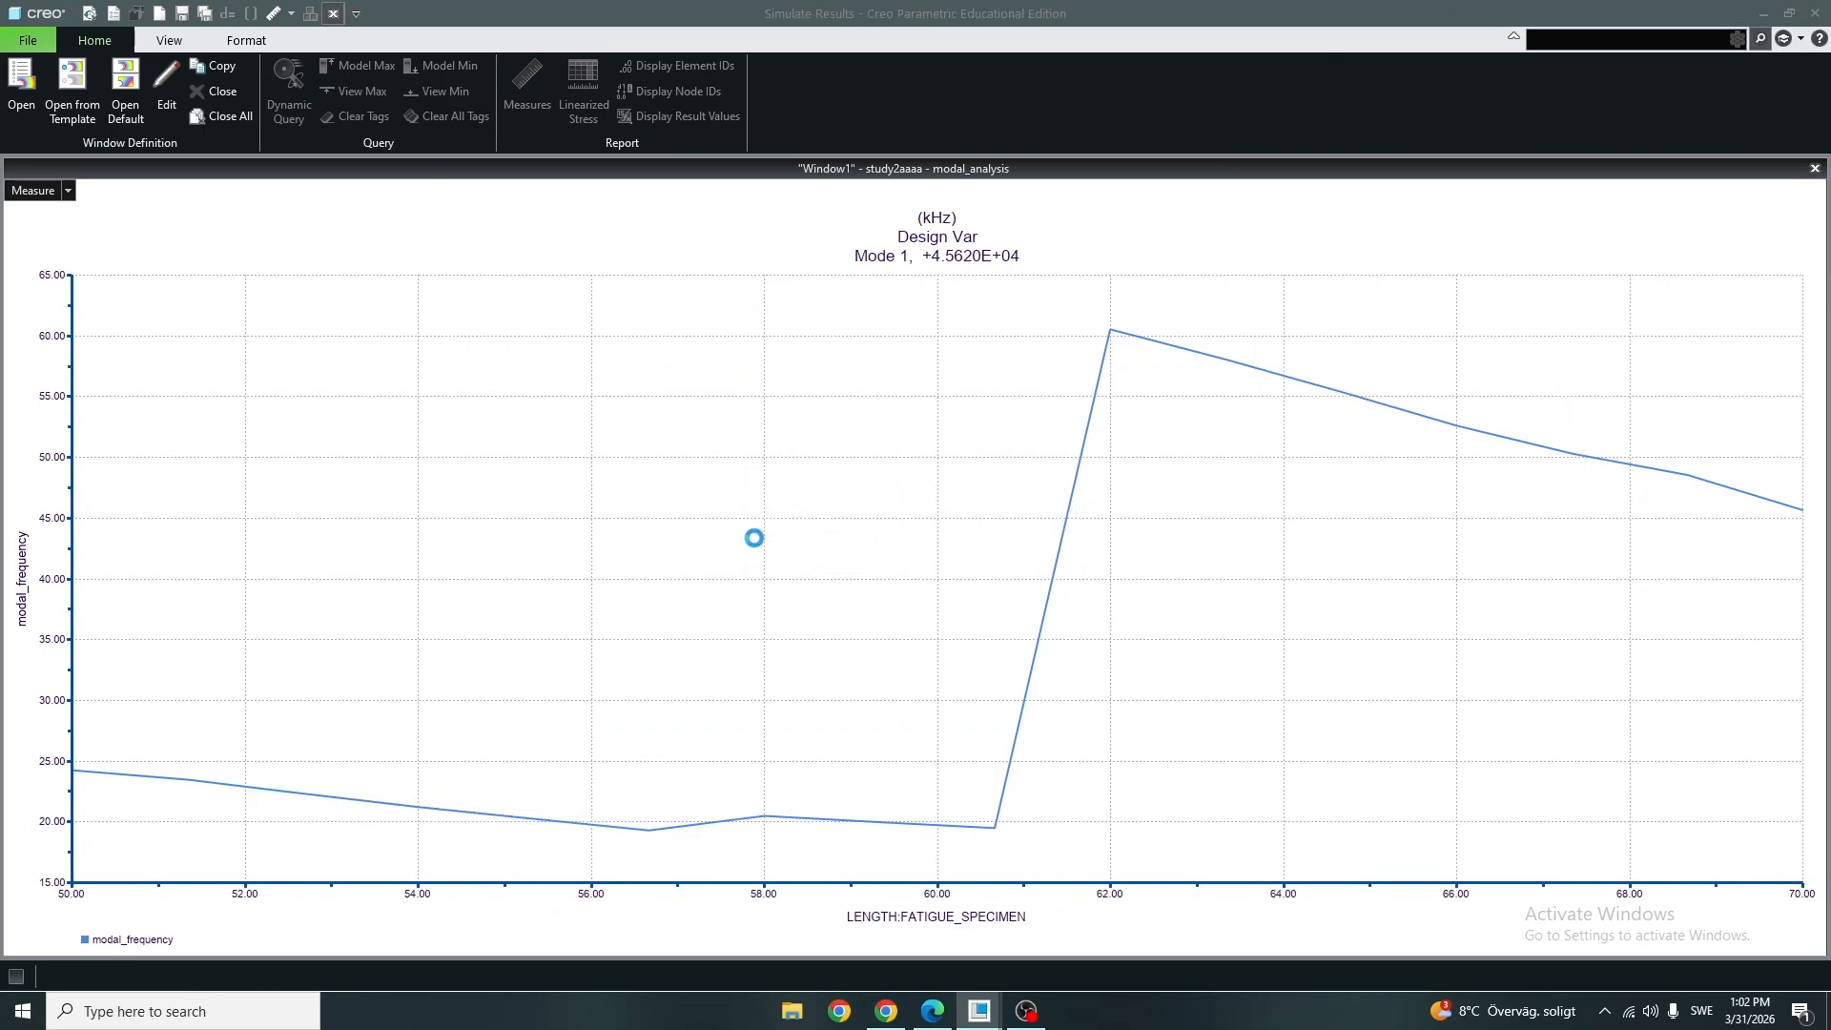